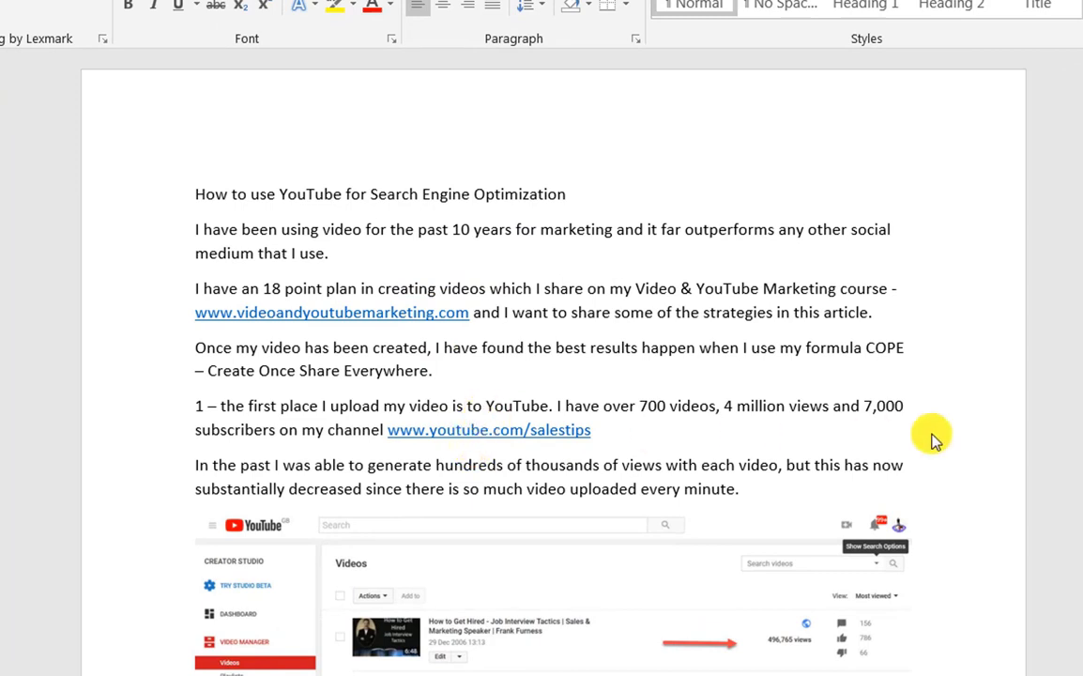
# Step: Read through the whole article "How to use YouTube for Search Engine Optimization", including its screenshots and links, to its end
pyautogui.scroll(-4, 756, 429)
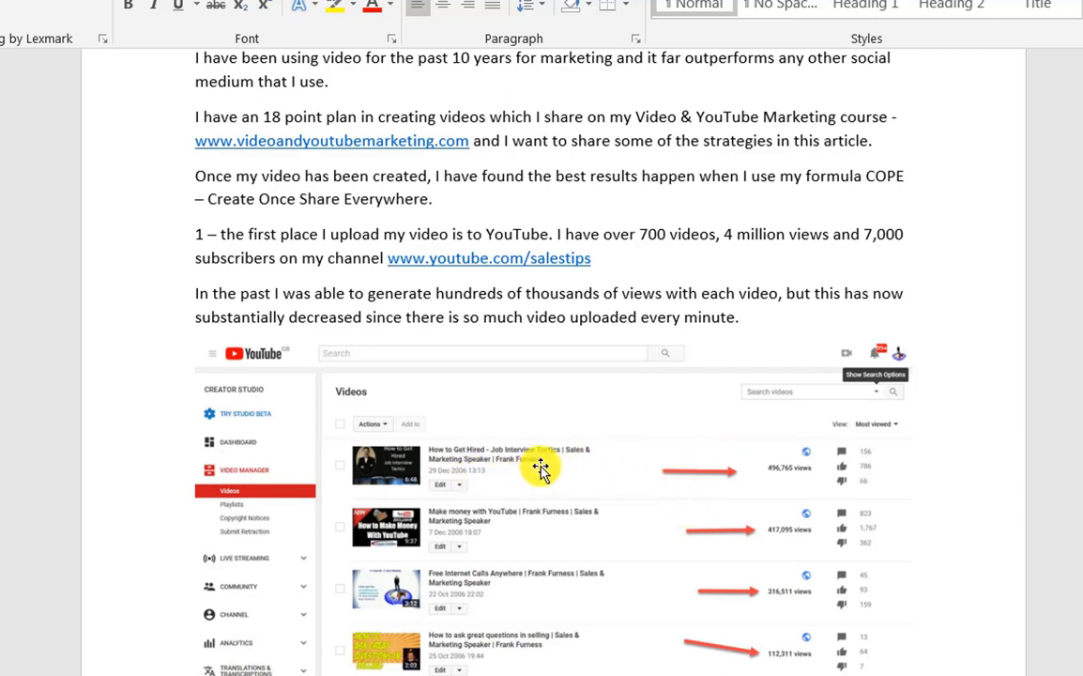
pyautogui.scroll(-5, 541, 472)
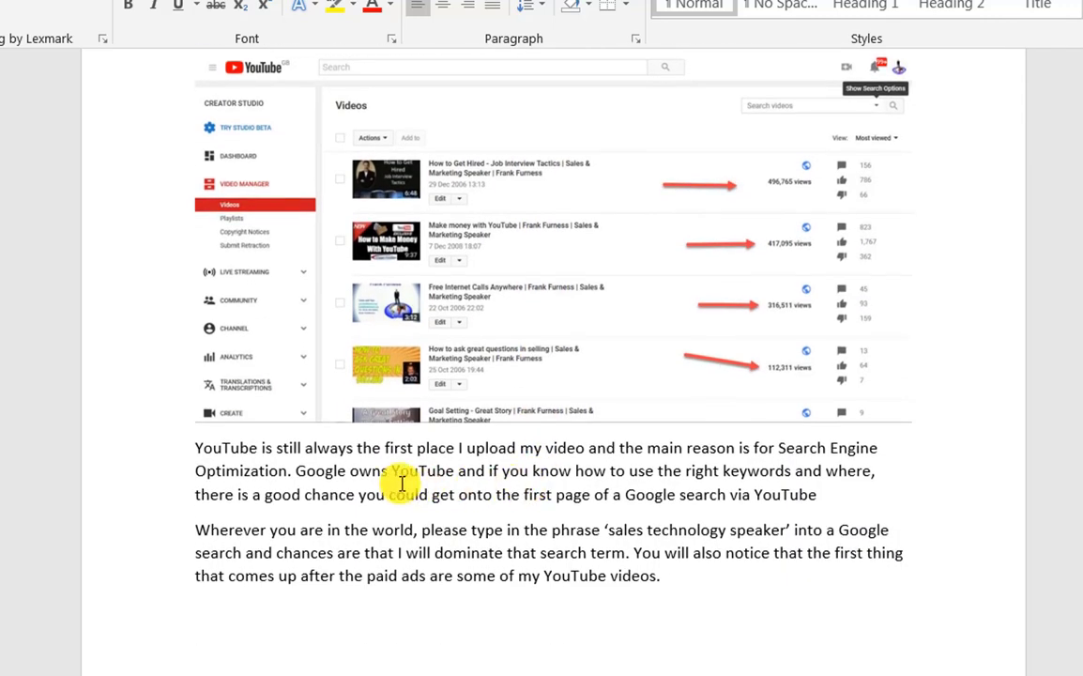
pyautogui.scroll(-6, 401, 483)
pyautogui.scroll(-4, 541, 469)
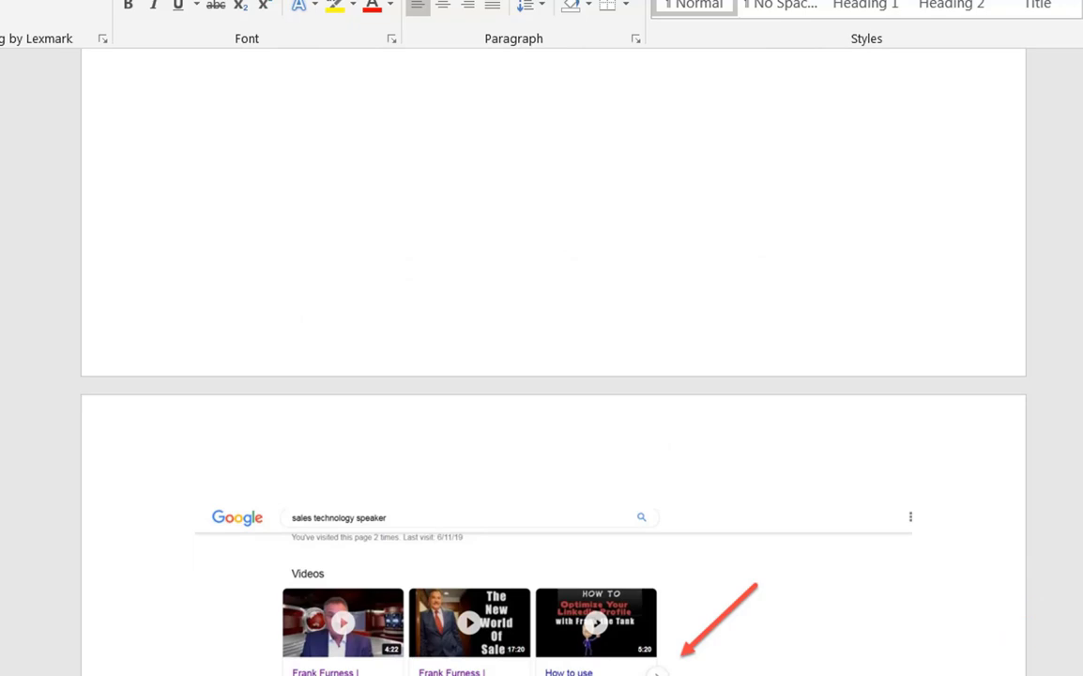
pyautogui.scroll(-4, 737, 622)
pyautogui.scroll(-4, 704, 610)
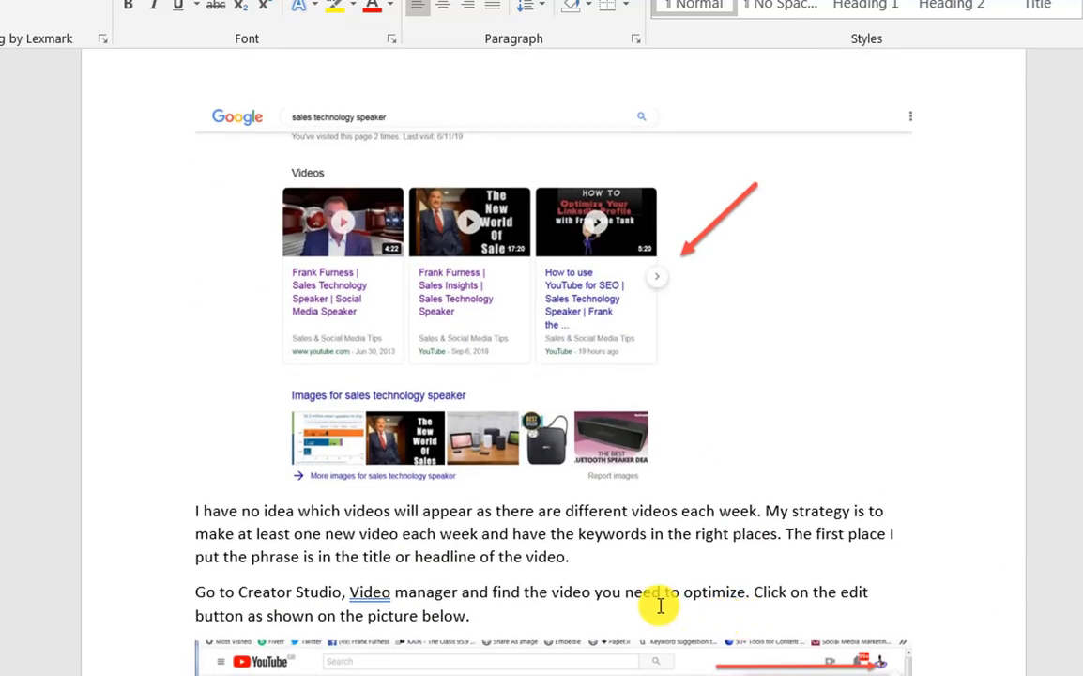
pyautogui.scroll(-1, 550, 587)
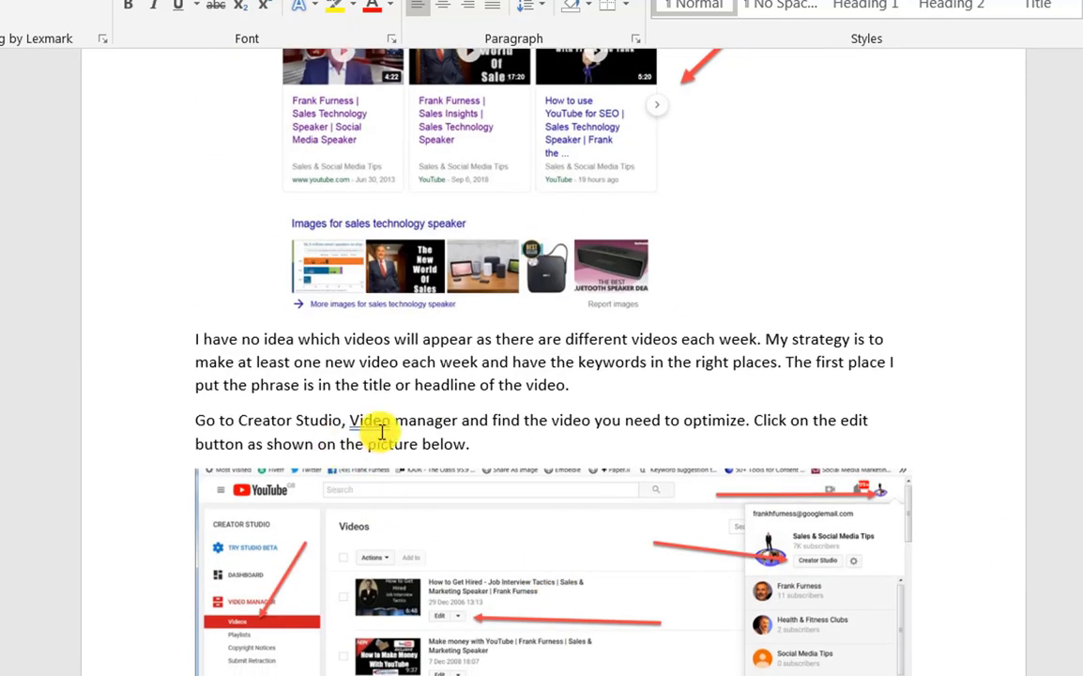
pyautogui.scroll(-7, 622, 614)
pyautogui.scroll(-14, 622, 615)
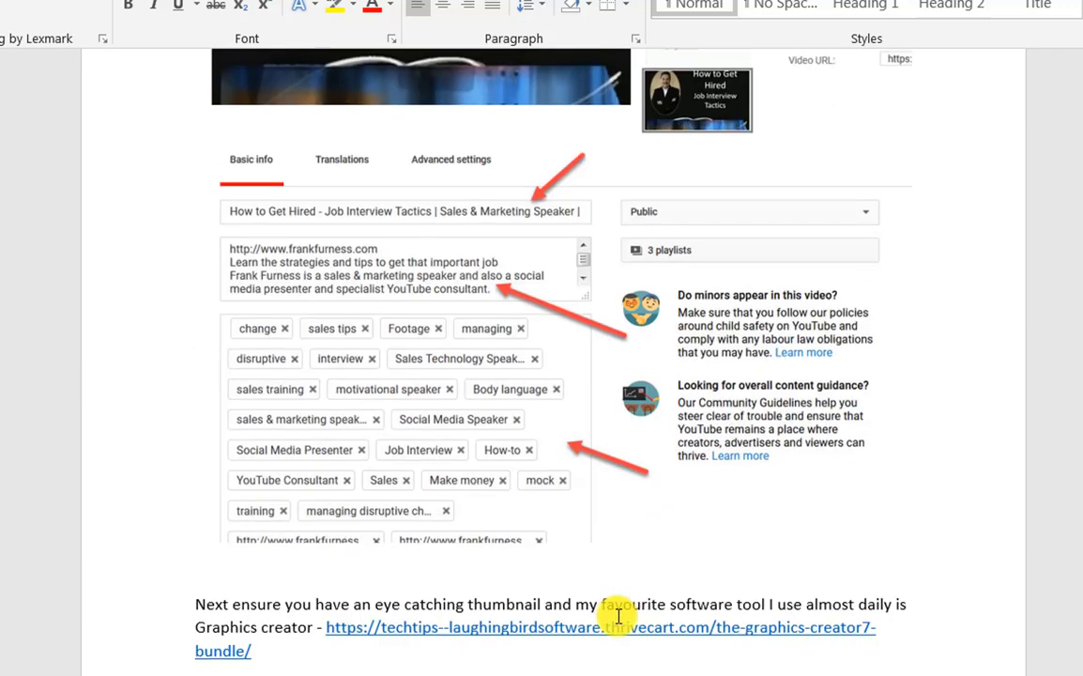
pyautogui.scroll(-5, 619, 615)
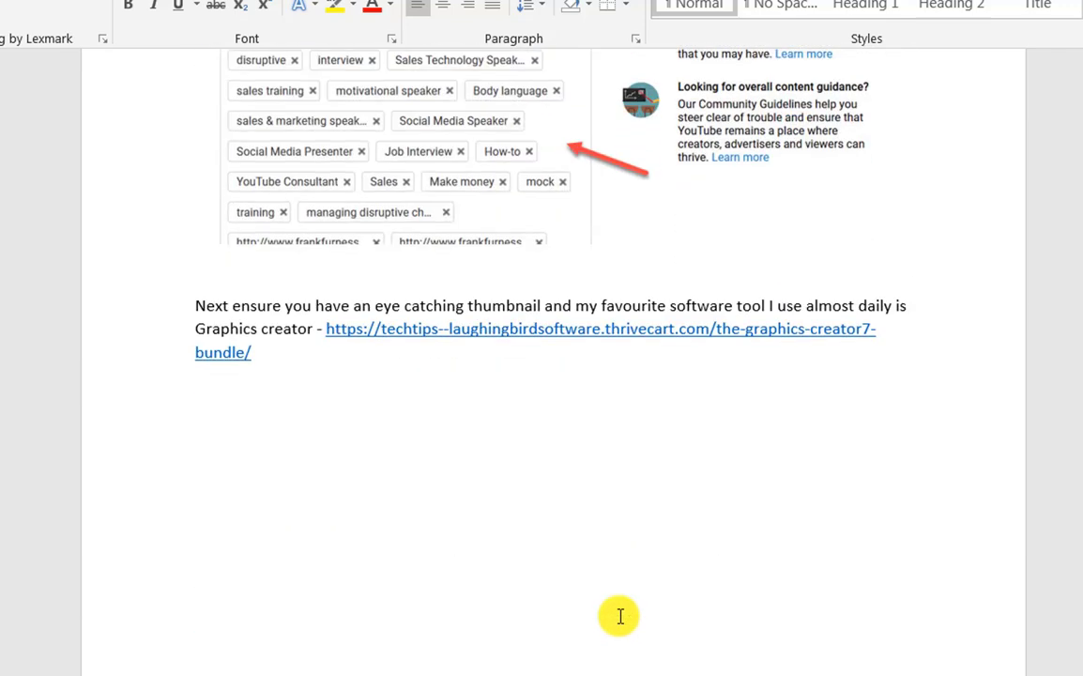
pyautogui.scroll(1, 619, 616)
pyautogui.scroll(-12, 619, 616)
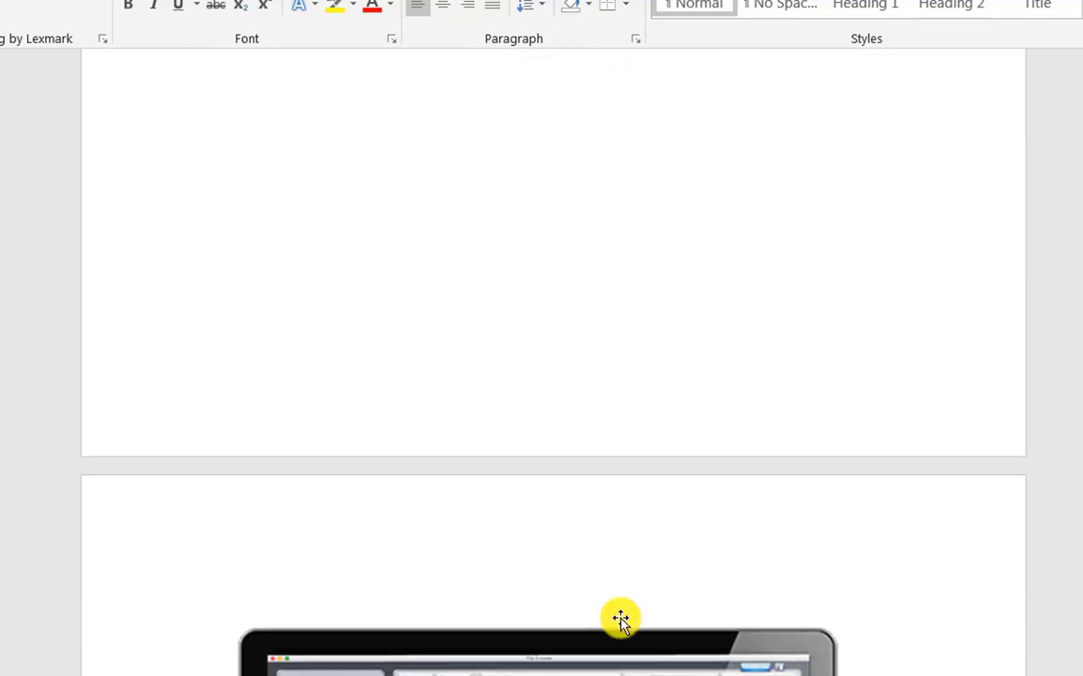
pyautogui.scroll(-20, 622, 618)
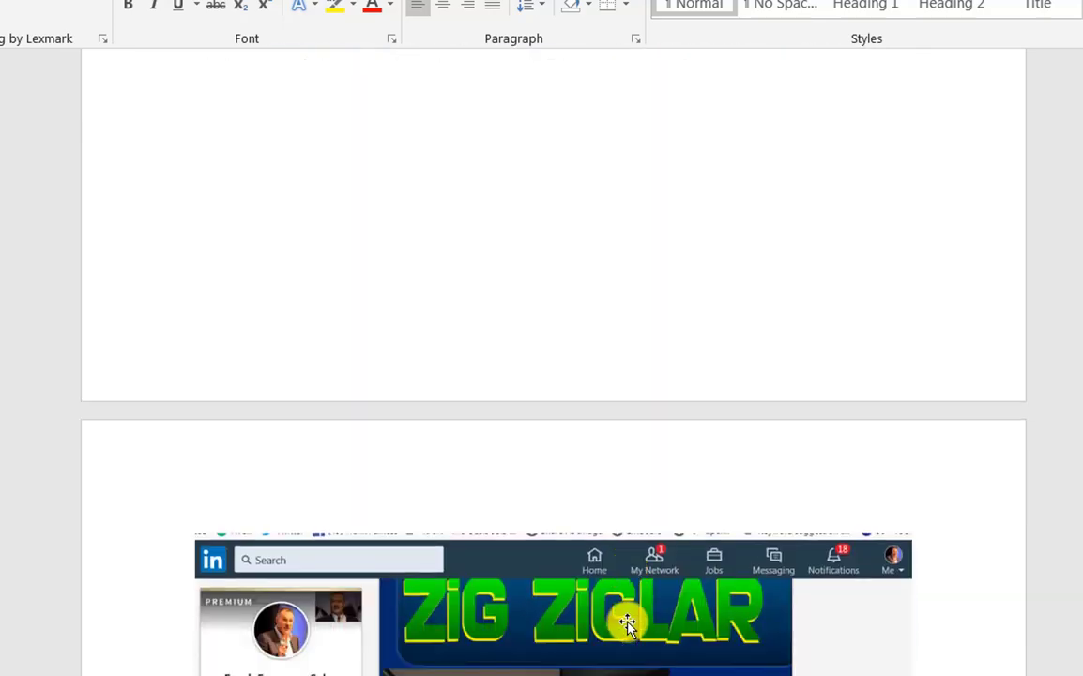
pyautogui.scroll(-17, 628, 621)
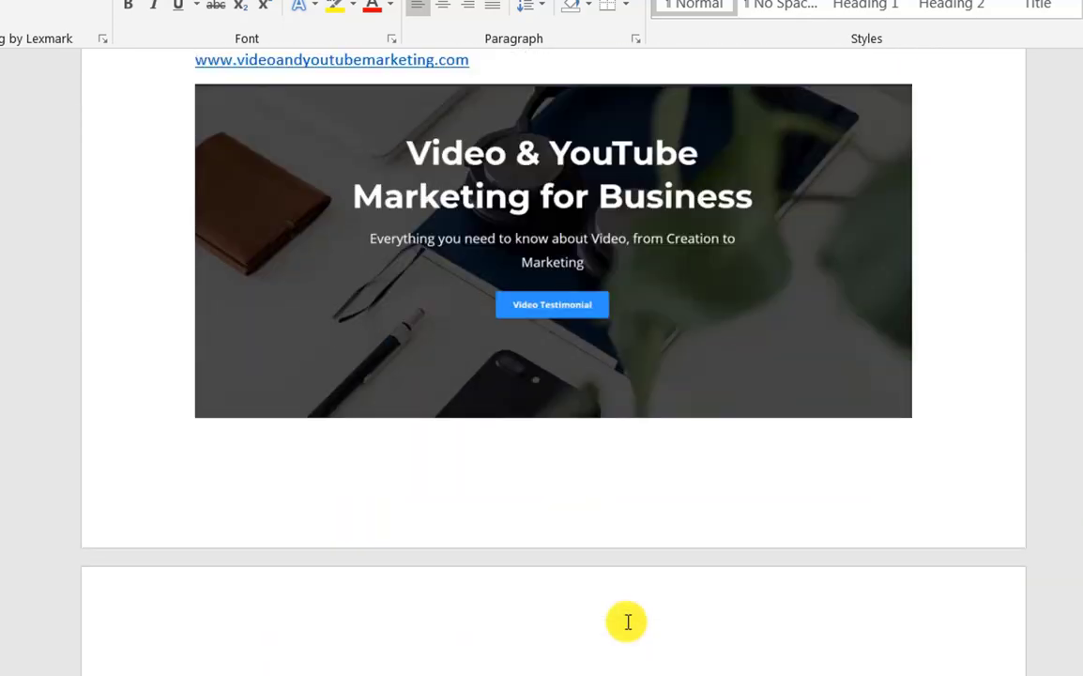
pyautogui.scroll(-5, 626, 619)
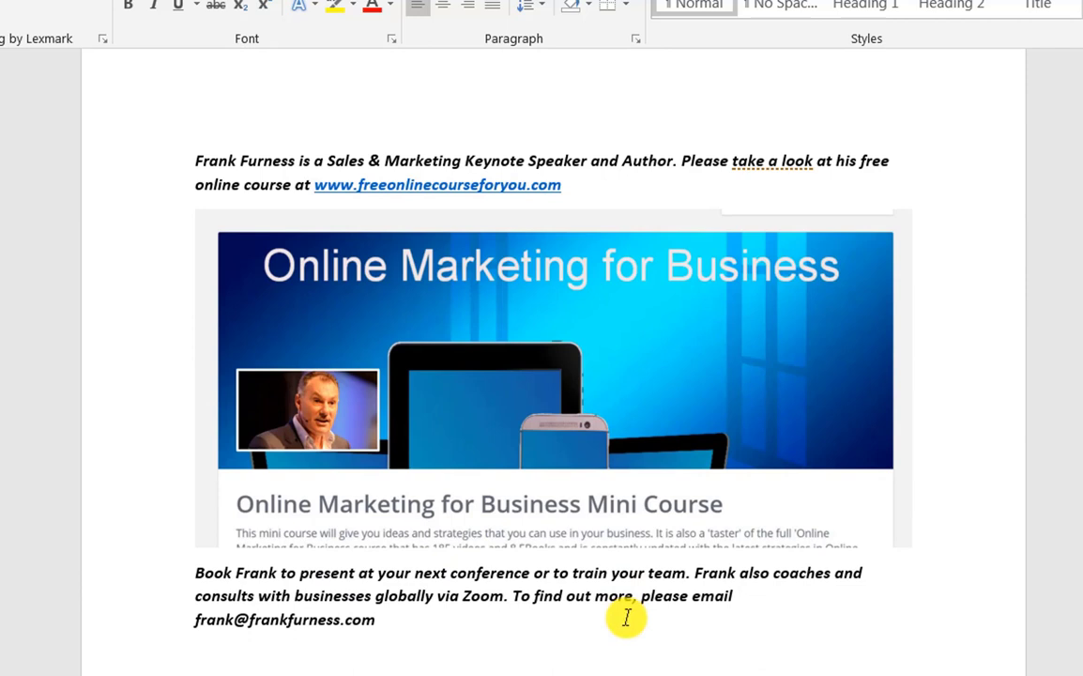
# Step: Examine the author bio, free course link and booking paragraph that close the article, and the course promotion before them
pyautogui.scroll(3, 627, 617)
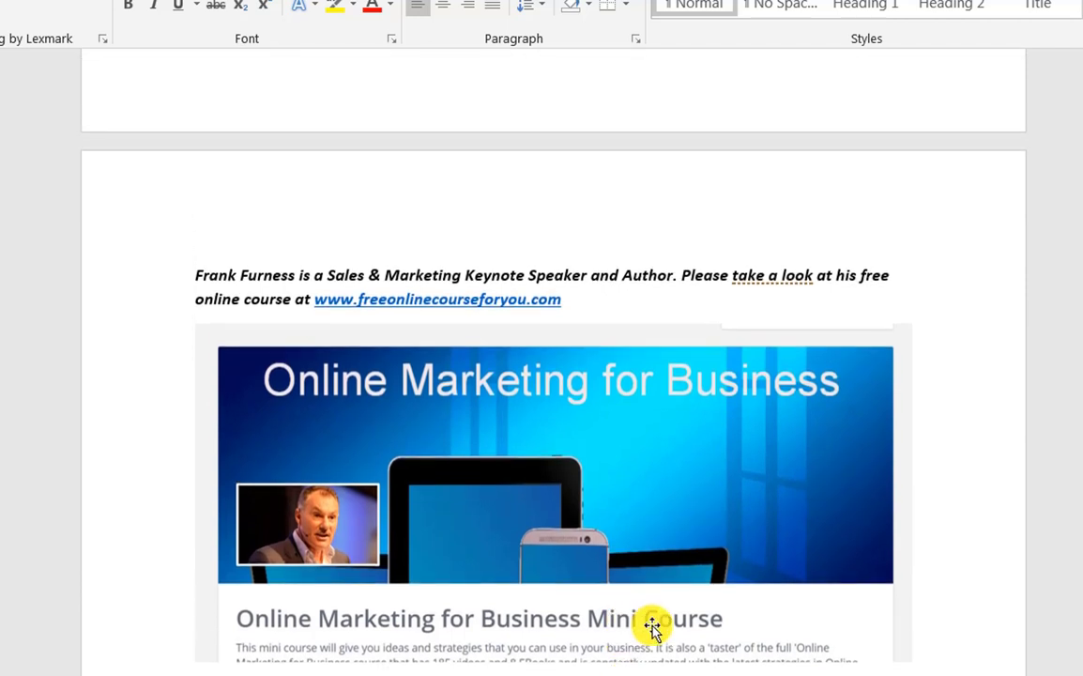
pyautogui.scroll(-1, 654, 622)
pyautogui.scroll(4, 655, 620)
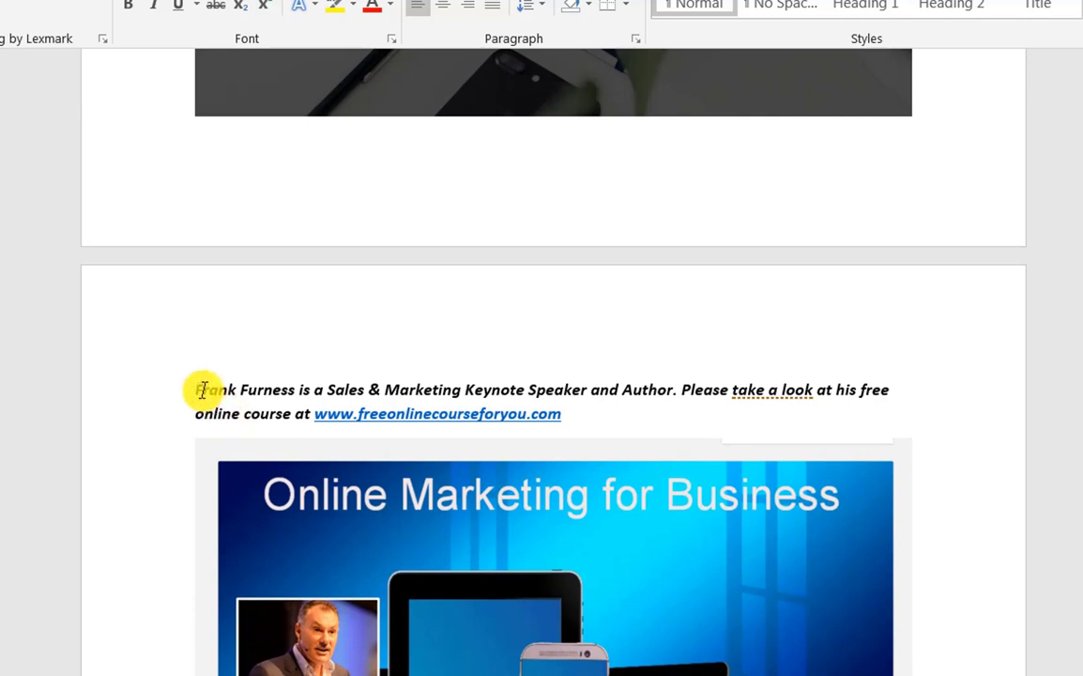
pyautogui.moveTo(201, 391); pyautogui.dragTo(693, 414)
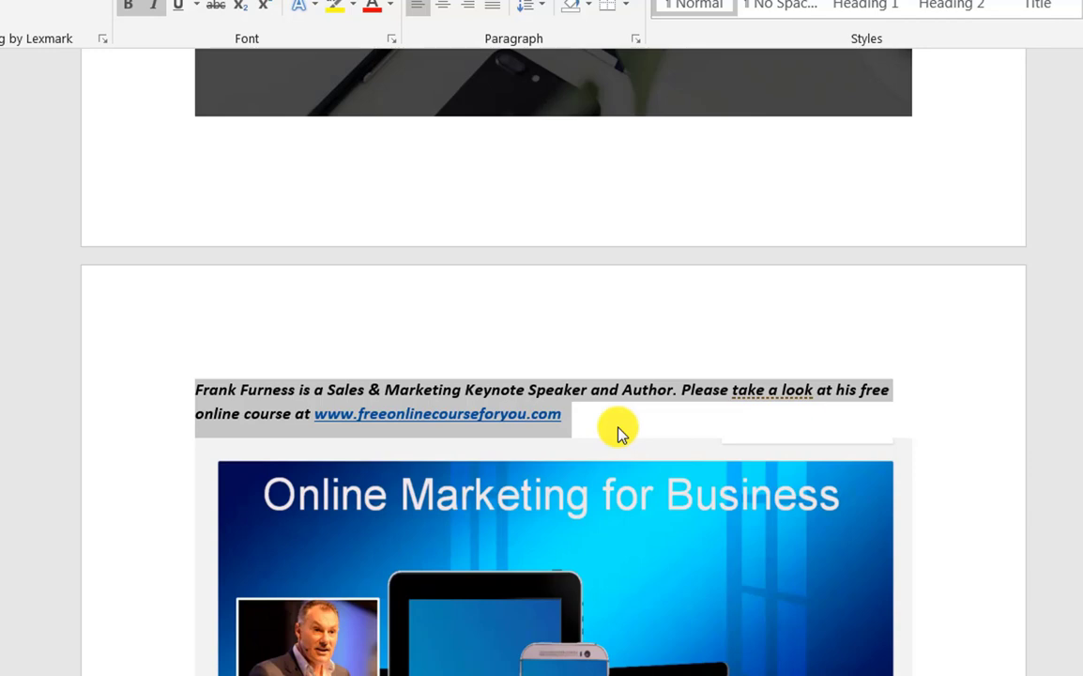
pyautogui.click(1023, 515)
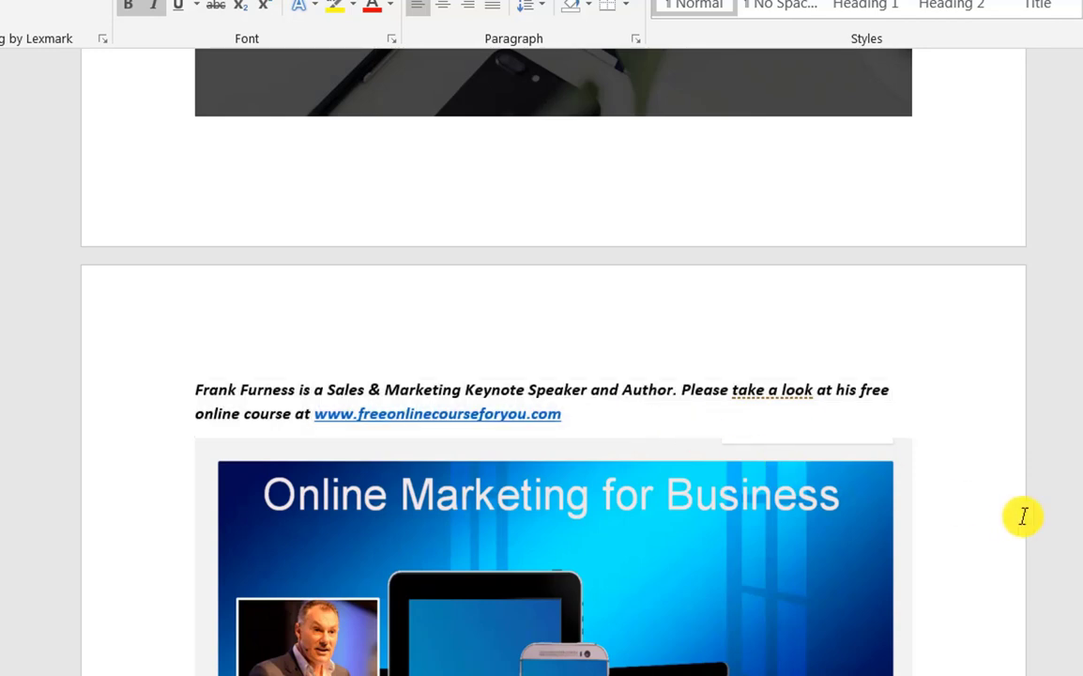
pyautogui.scroll(-3, 1023, 515)
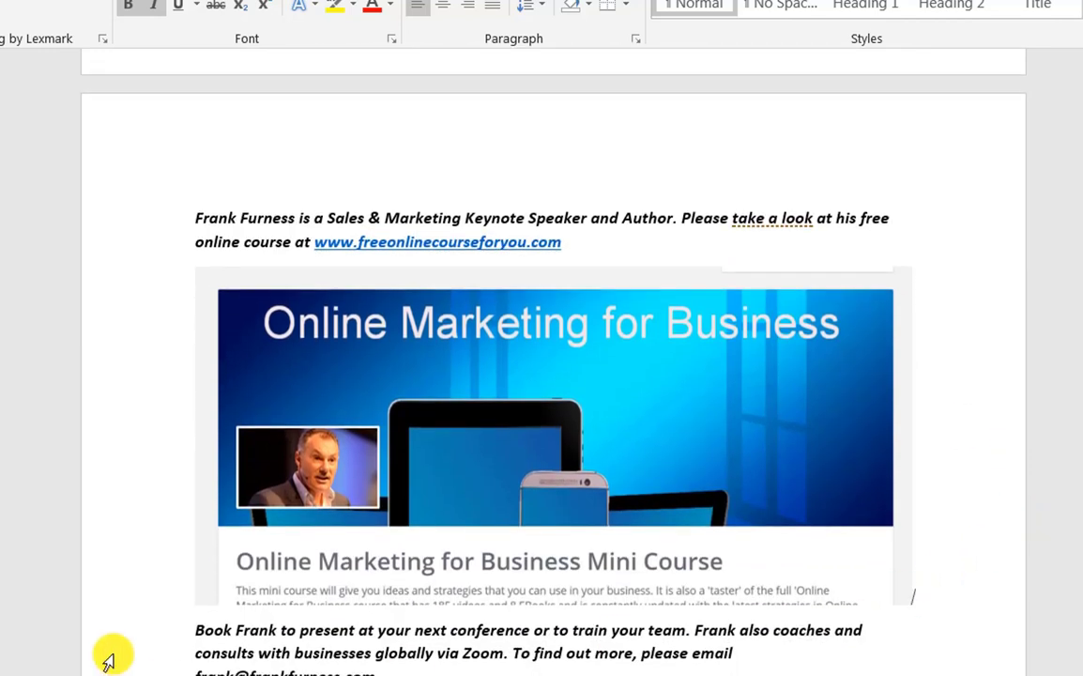
pyautogui.moveTo(204, 630); pyautogui.dragTo(291, 638)
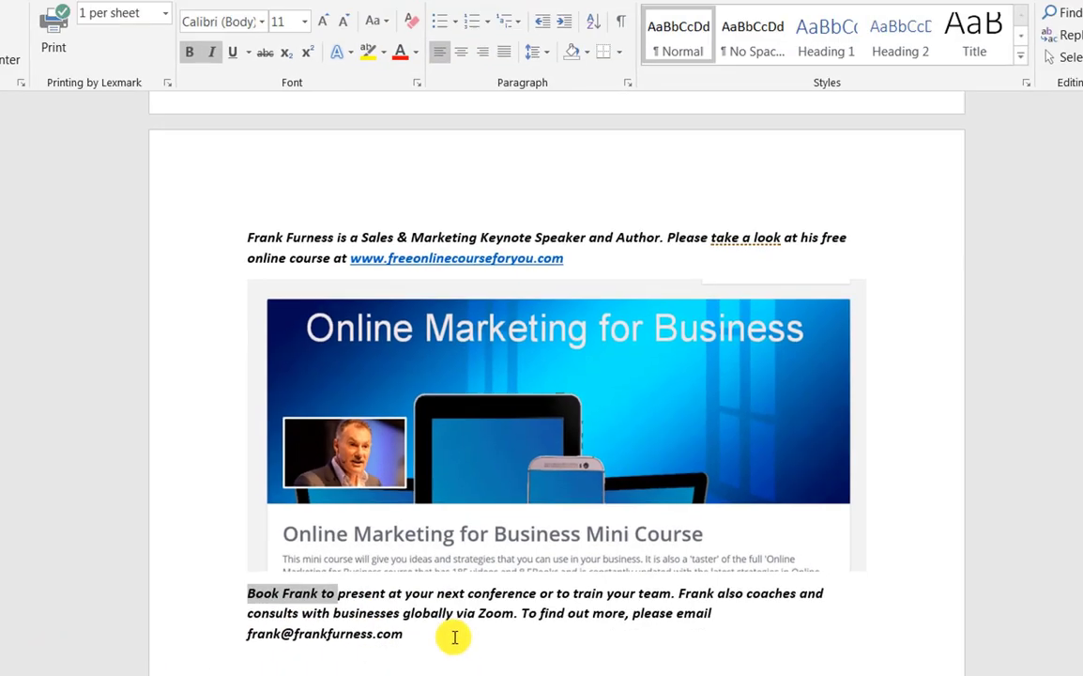
pyautogui.scroll(2, 479, 597)
pyautogui.scroll(4, 480, 597)
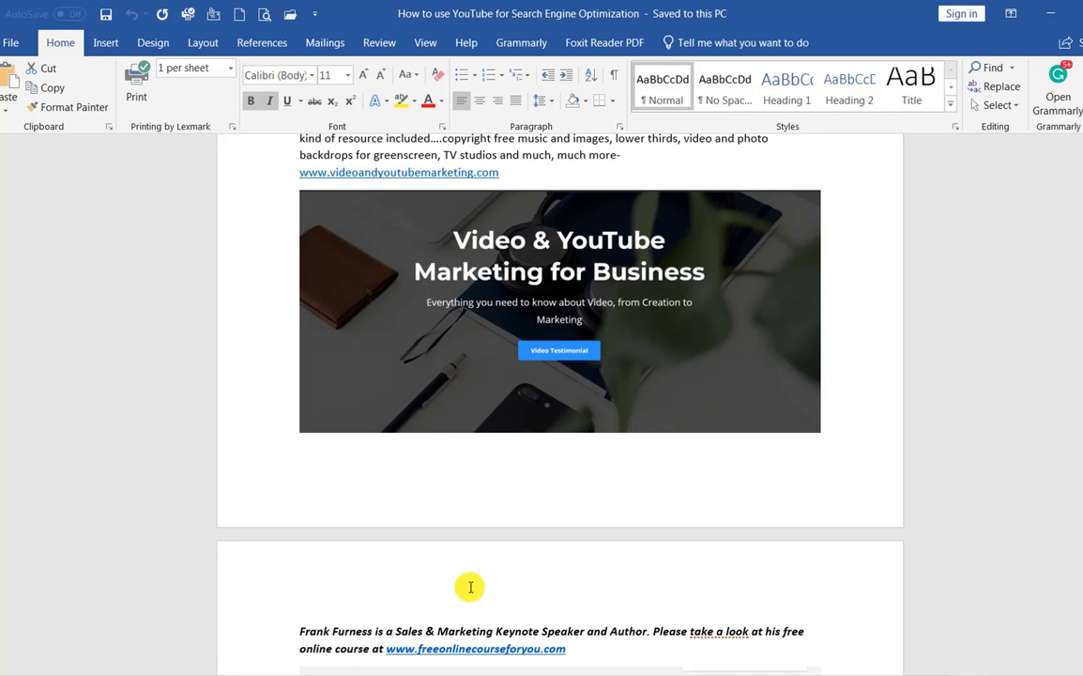
pyautogui.scroll(3, 492, 503)
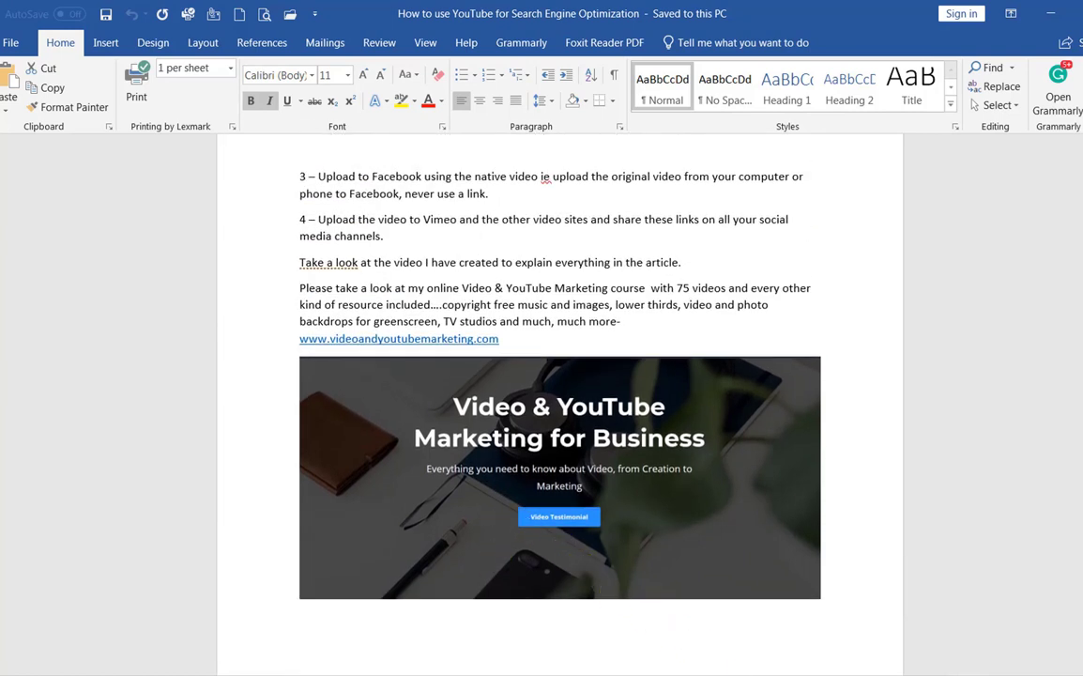
# Step: Switch to the Blogger post editor in the browser and review the article's text and images there
pyautogui.hotkey('alt', 'Tab')
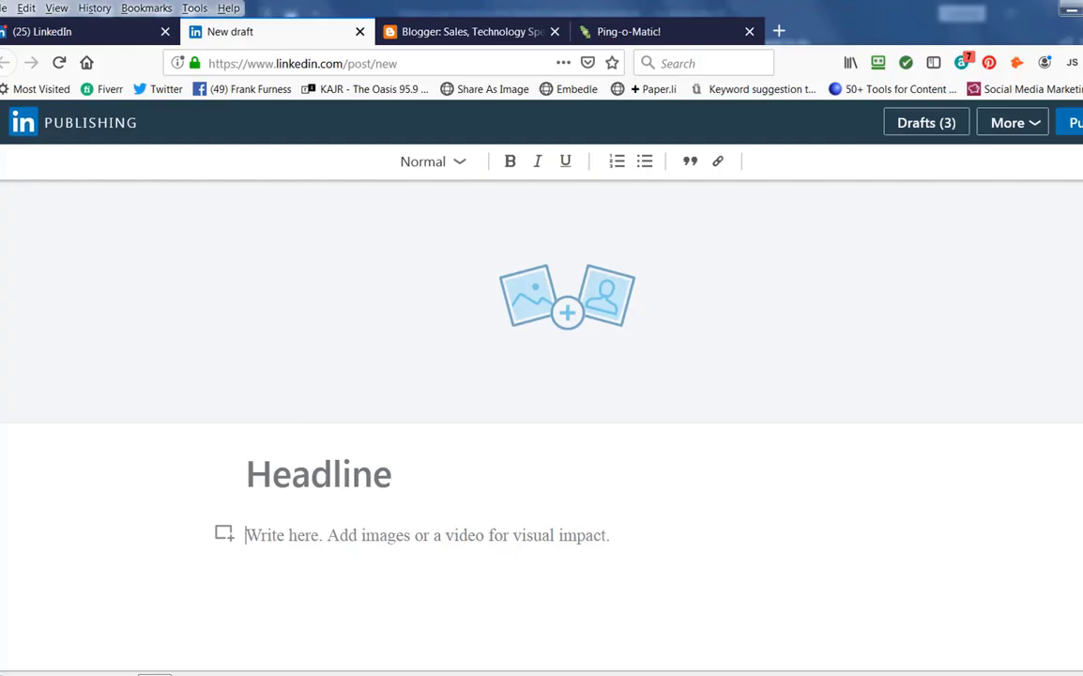
pyautogui.click(527, 38)
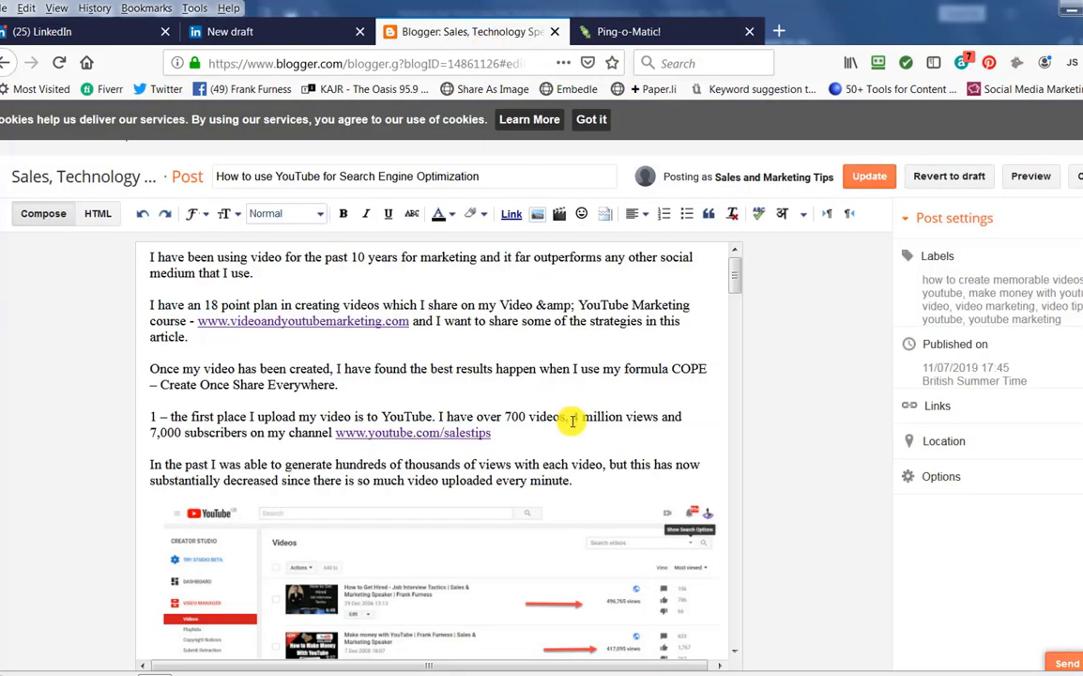
pyautogui.scroll(-12, 568, 419)
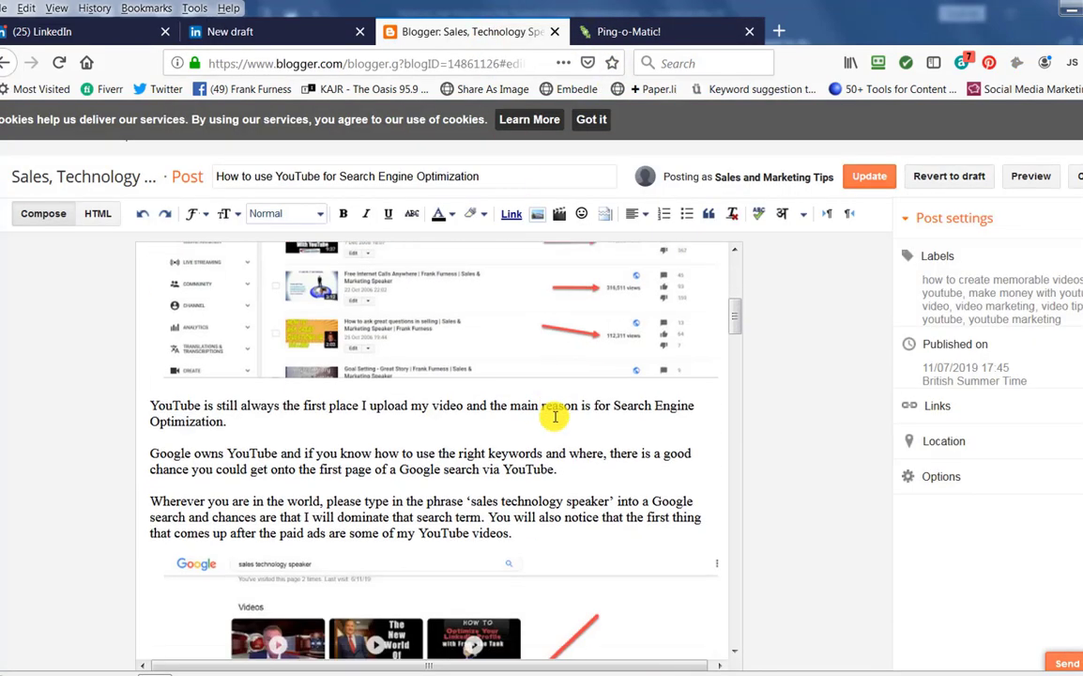
pyautogui.scroll(-4, 553, 416)
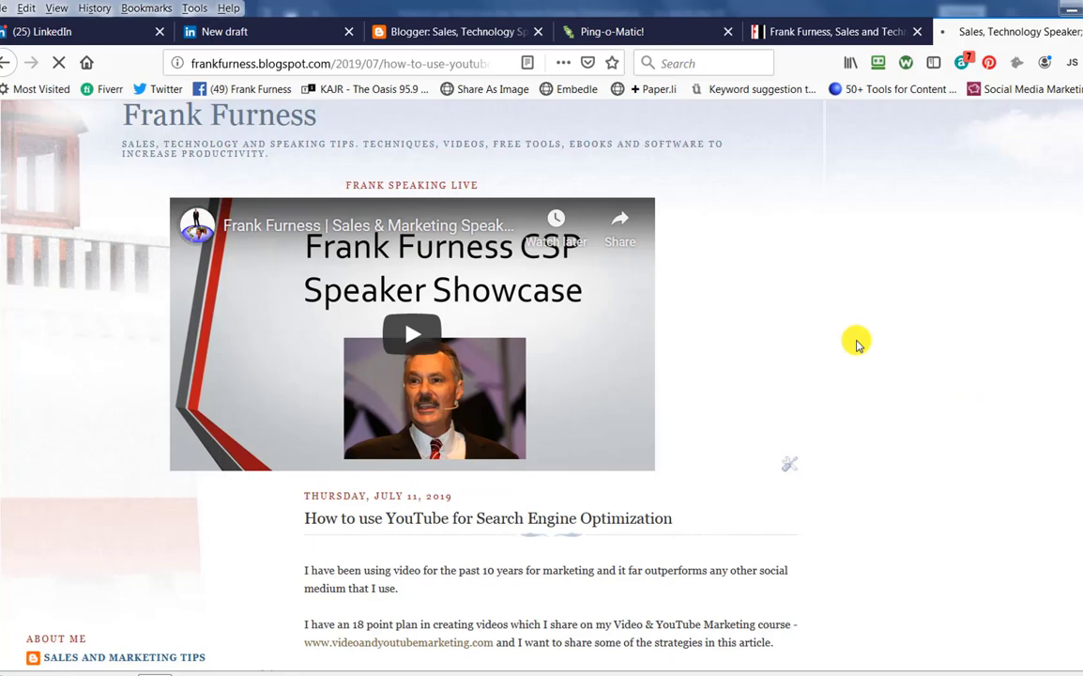
# Step: Examine the published blog post "How to use YouTube for Search Engine Optimization", including its images, embedded video and course link
pyautogui.scroll(-2, 856, 344)
pyautogui.scroll(-2, 856, 371)
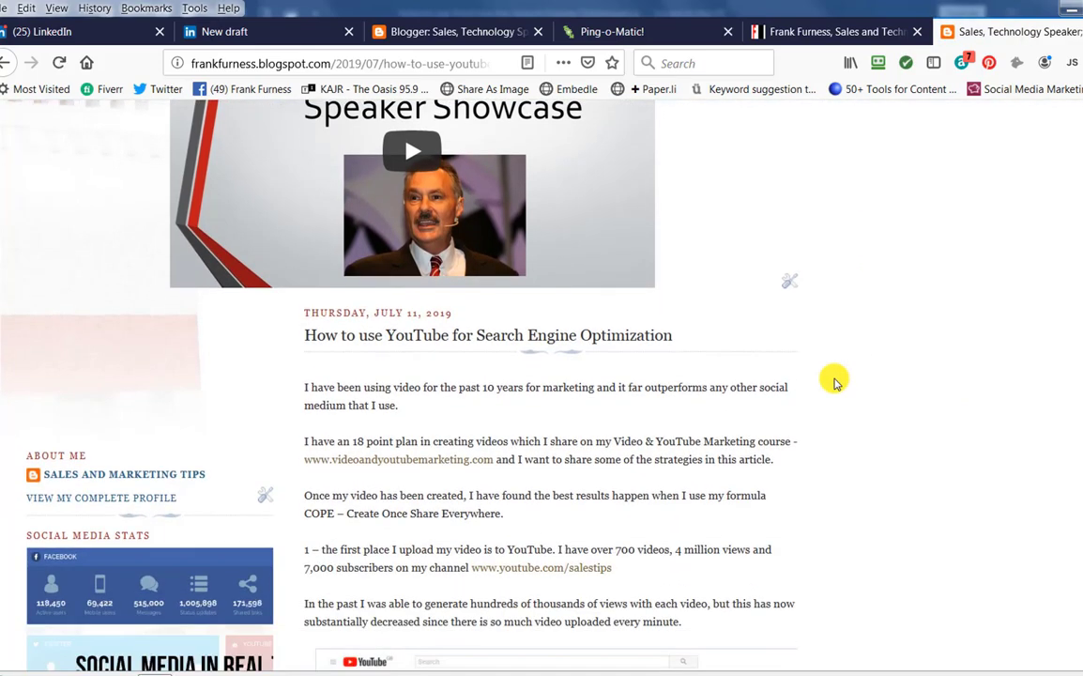
pyautogui.scroll(-10, 427, 421)
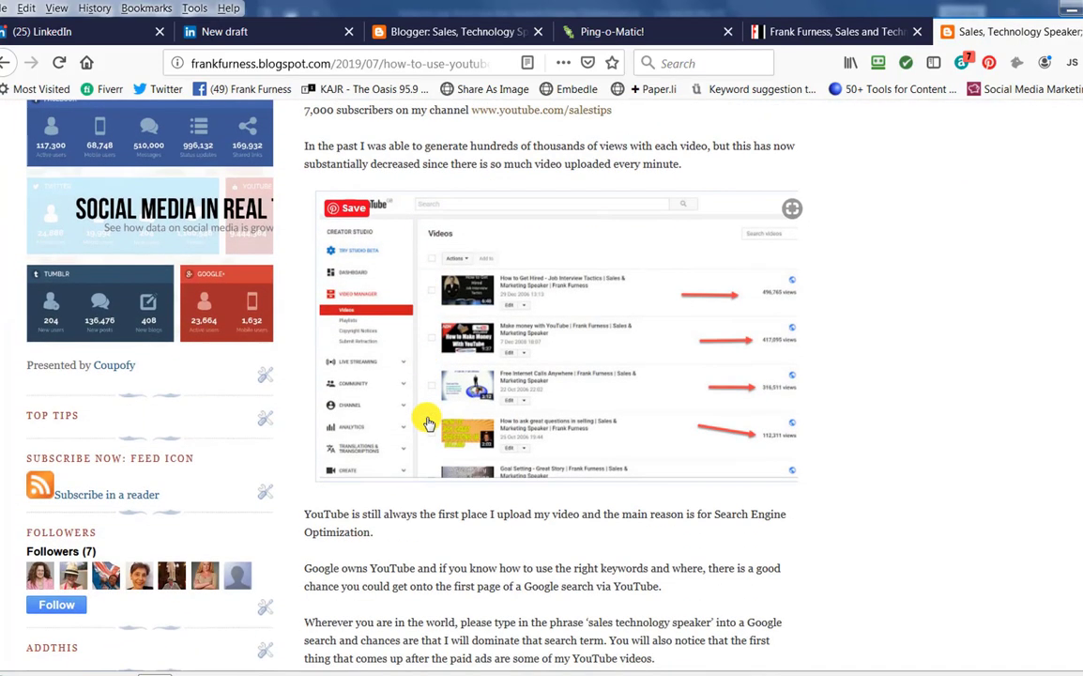
pyautogui.scroll(-20, 427, 422)
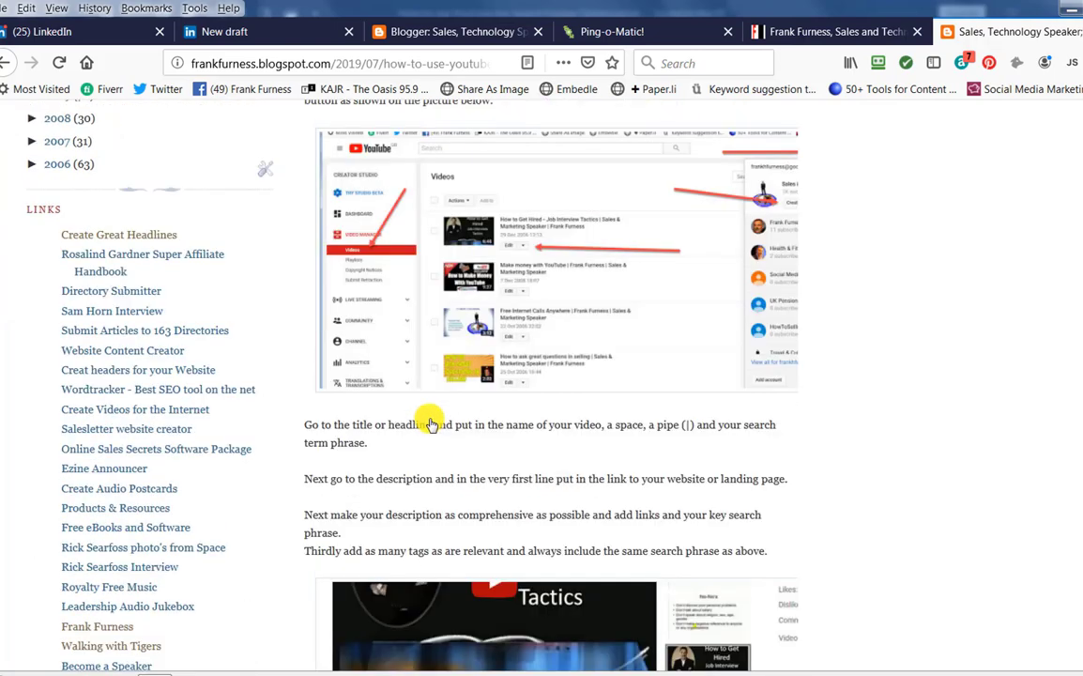
pyautogui.scroll(-13, 430, 424)
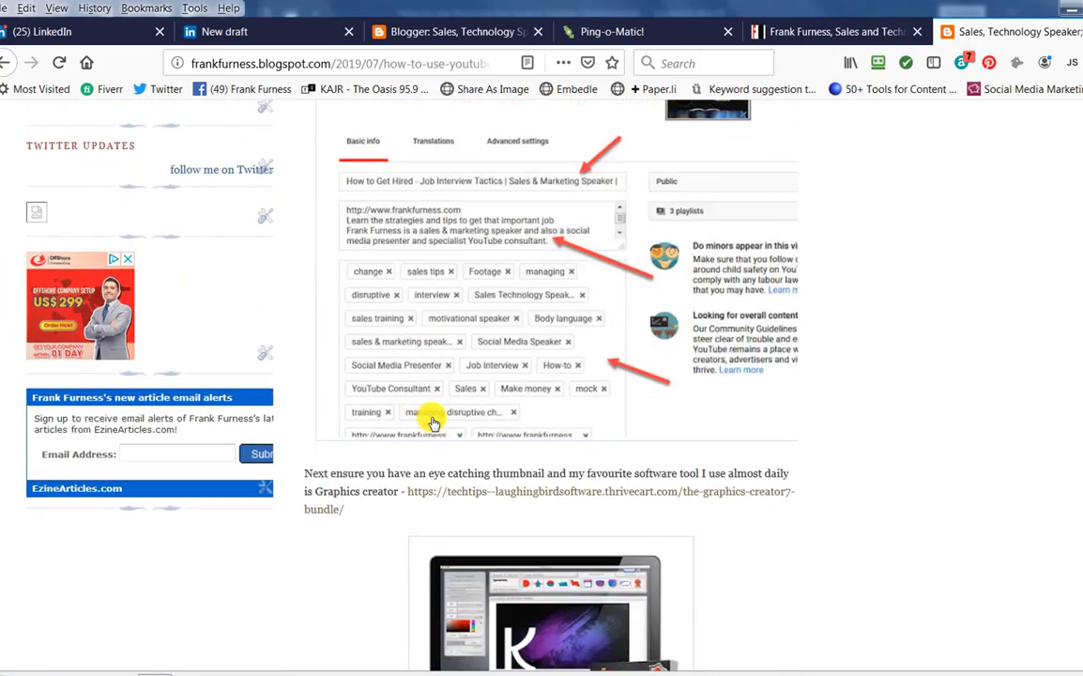
pyautogui.scroll(-14, 432, 422)
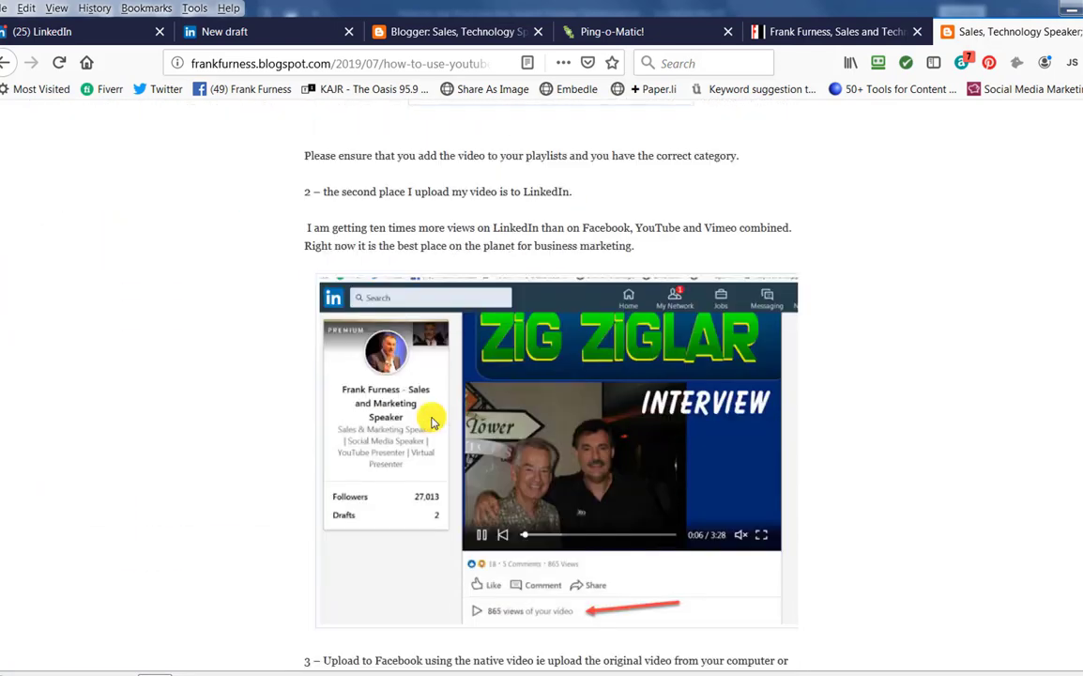
pyautogui.scroll(-9, 431, 419)
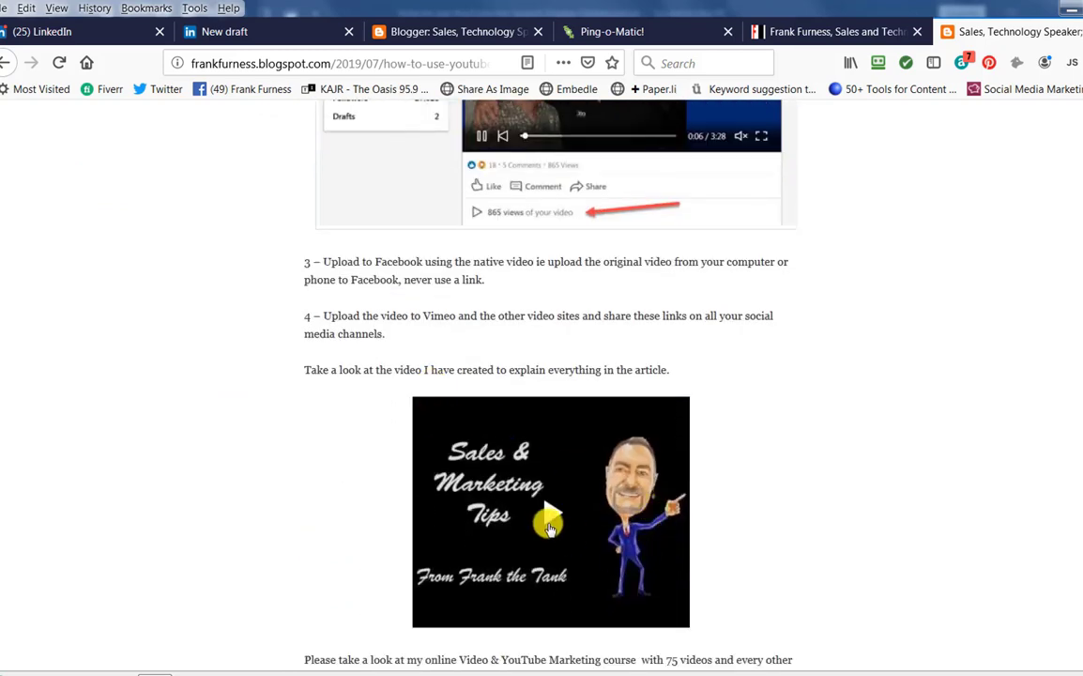
pyautogui.scroll(-6, 764, 515)
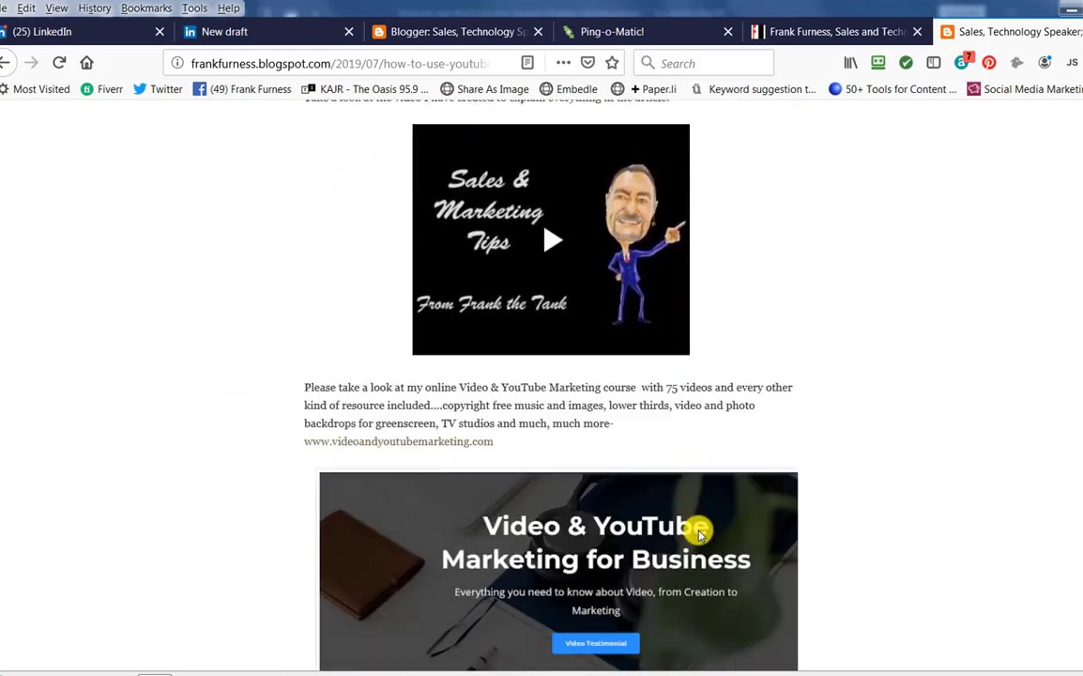
pyautogui.scroll(-4, 698, 531)
pyautogui.scroll(8, 699, 528)
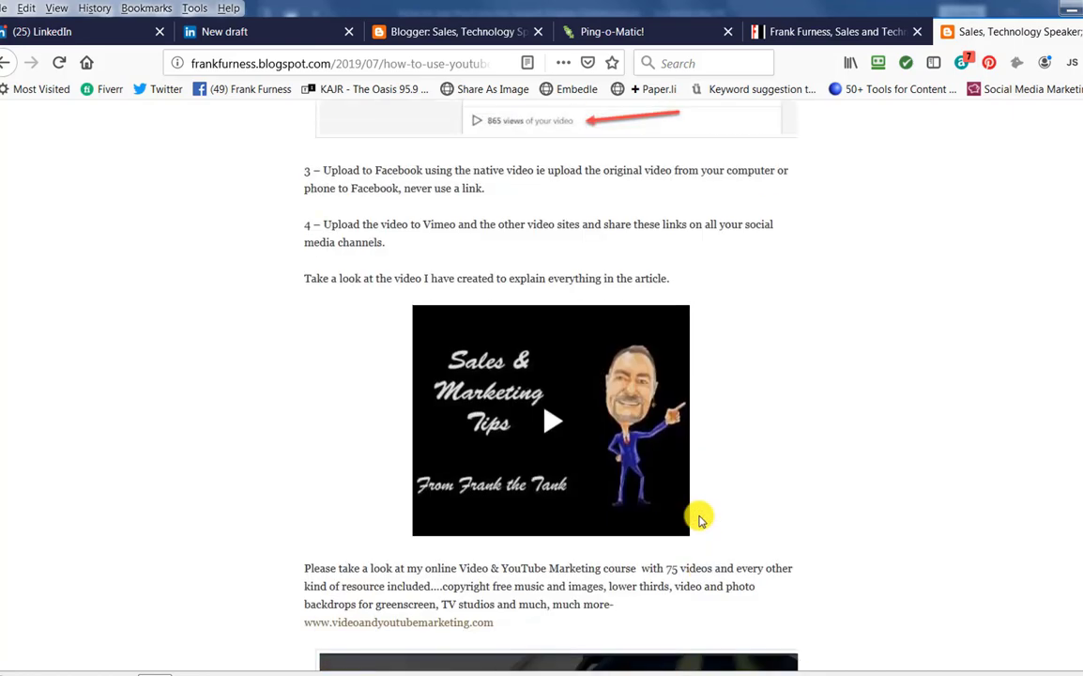
pyautogui.scroll(8, 698, 516)
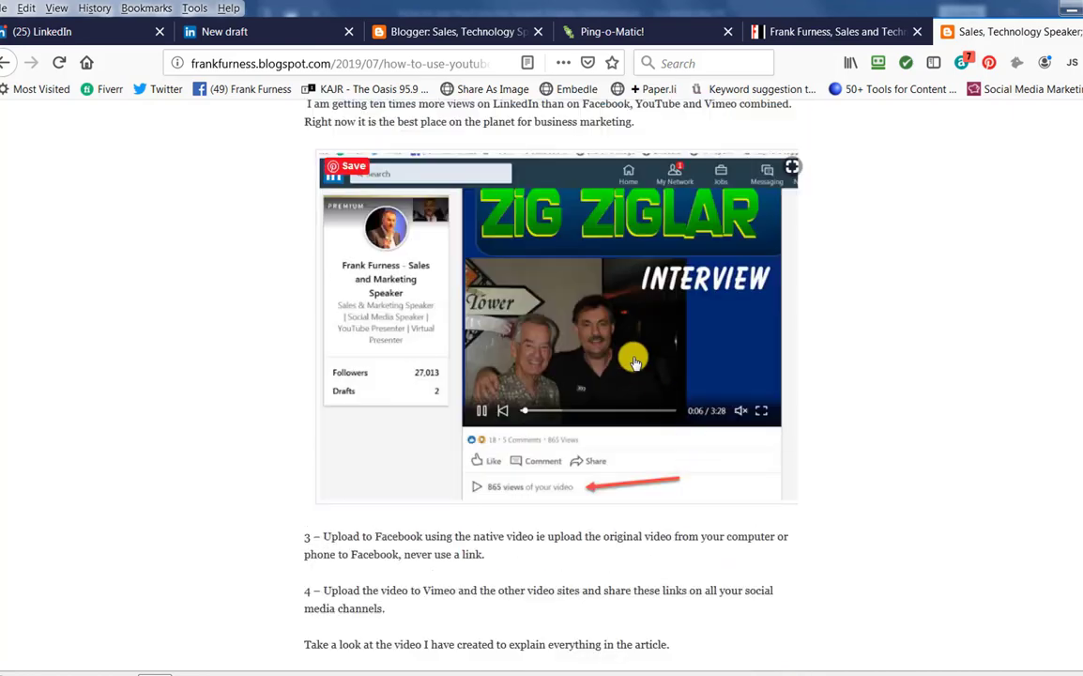
# Step: Copy the web address of the published blog post
pyautogui.click(381, 63)
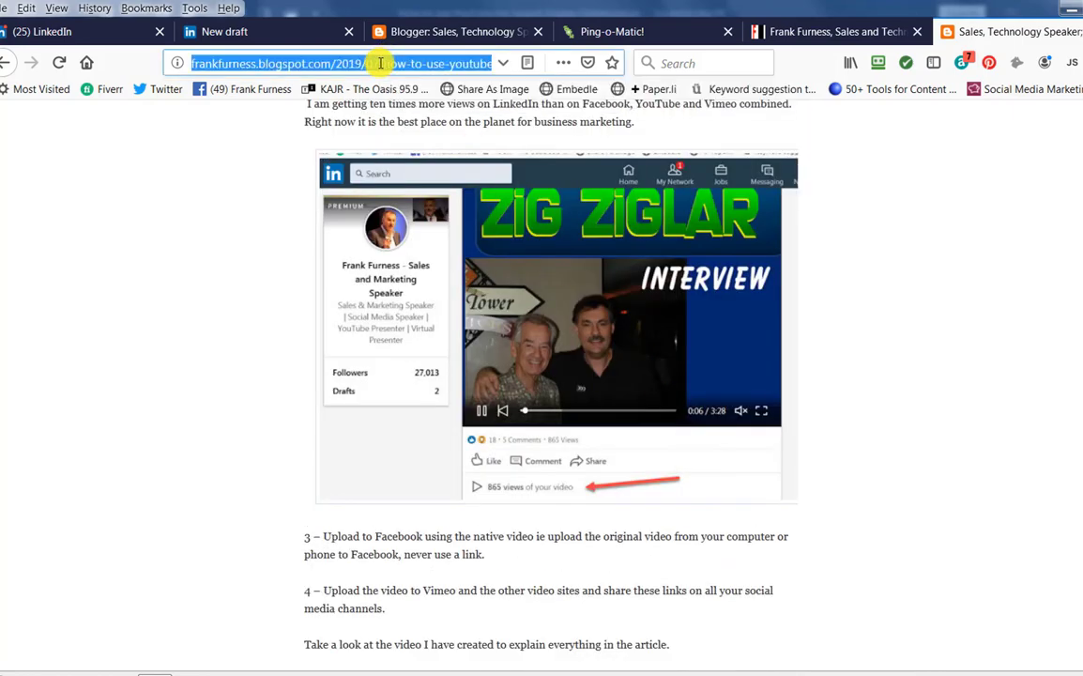
pyautogui.rightClick(380, 63)
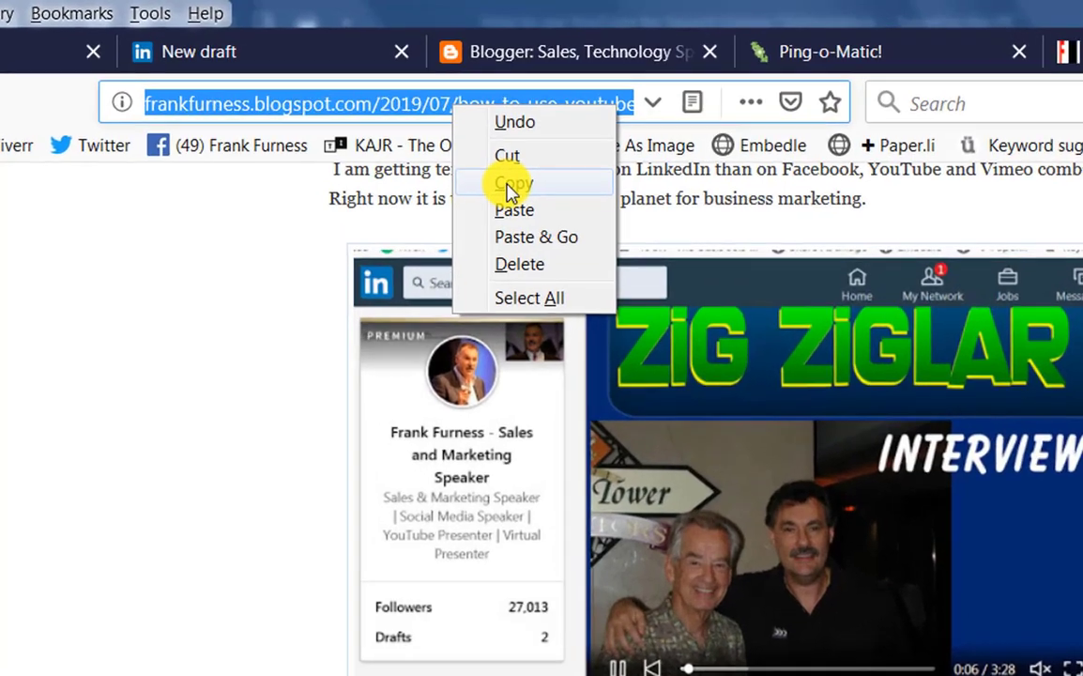
pyautogui.click(413, 112)
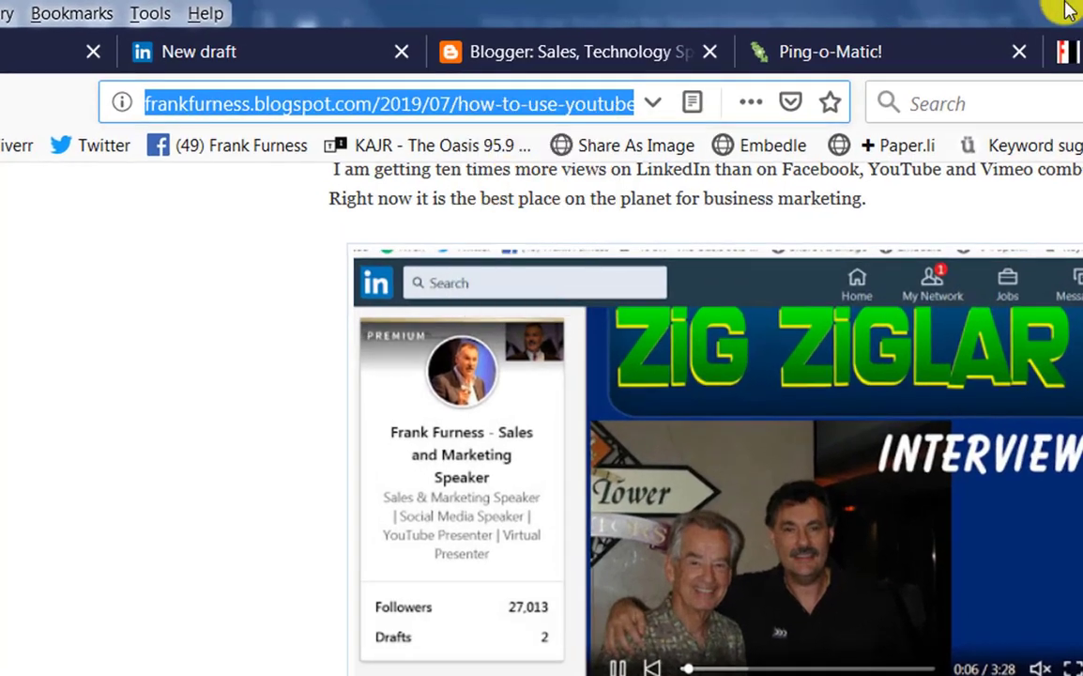
# Step: Send pings from Ping-O-Matic for "How to use Video for SEO" with the blog post's address to all the common services
pyautogui.click(903, 58)
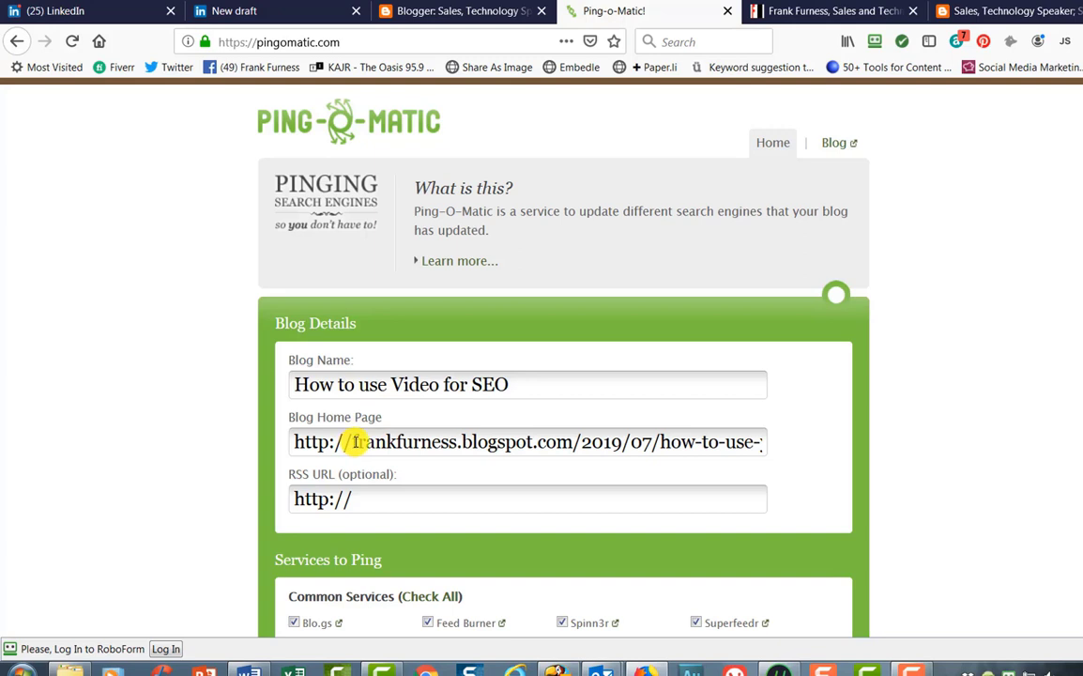
pyautogui.scroll(-3, 415, 448)
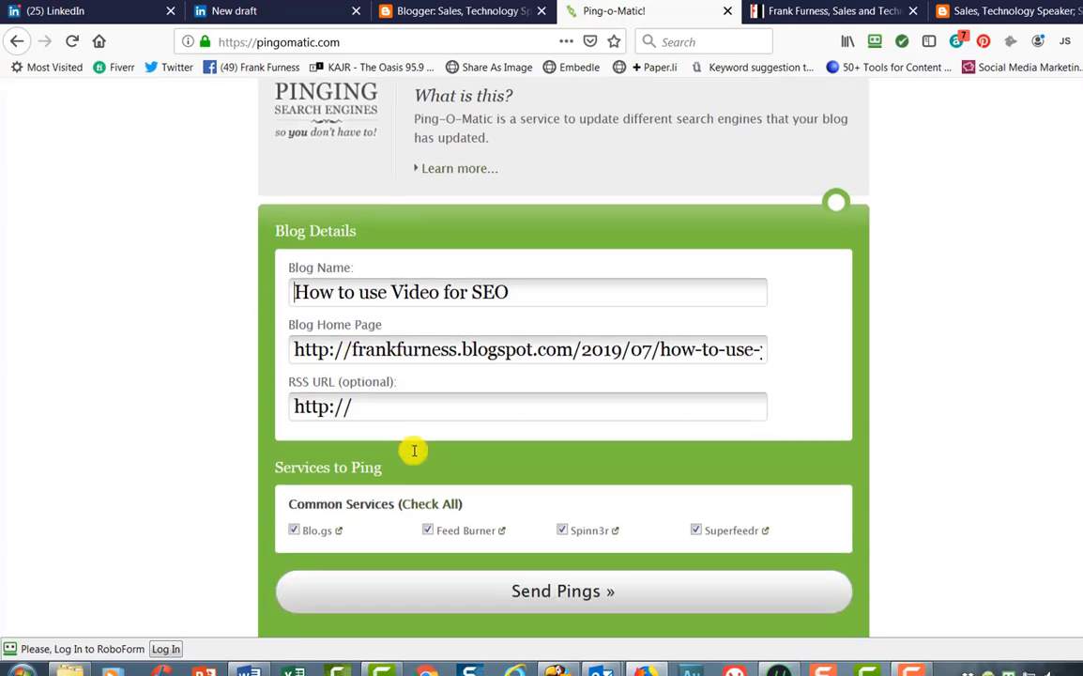
pyautogui.click(561, 555)
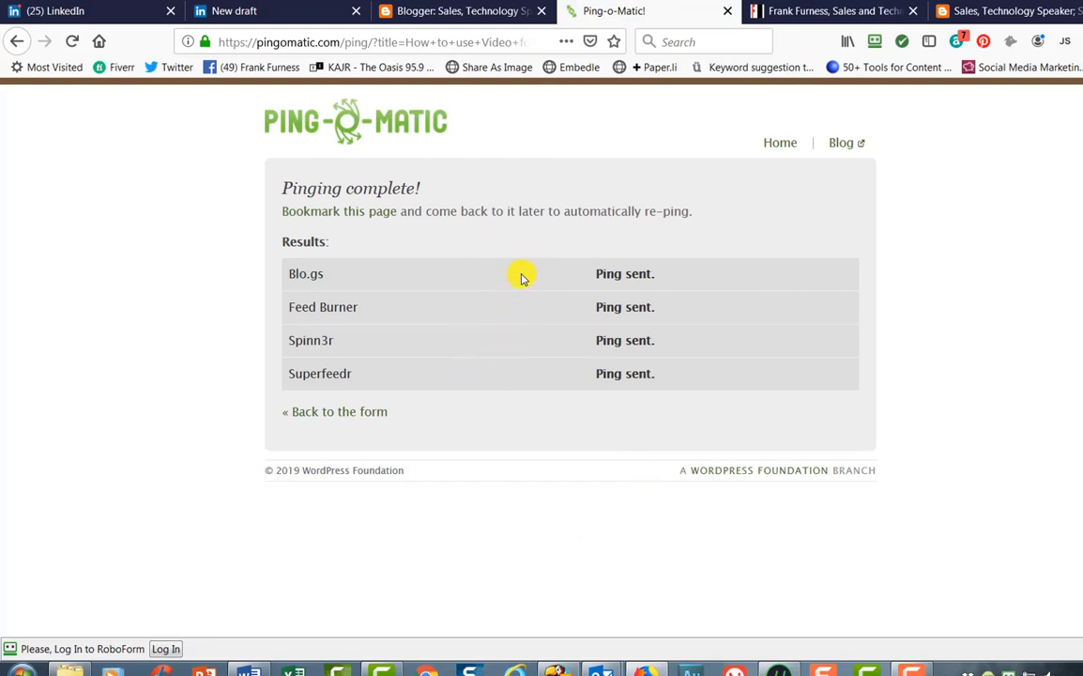
# Step: Switch to the new LinkedIn article draft, open its cover image selection and browse the pictures on the Desktop
pyautogui.click(234, 13)
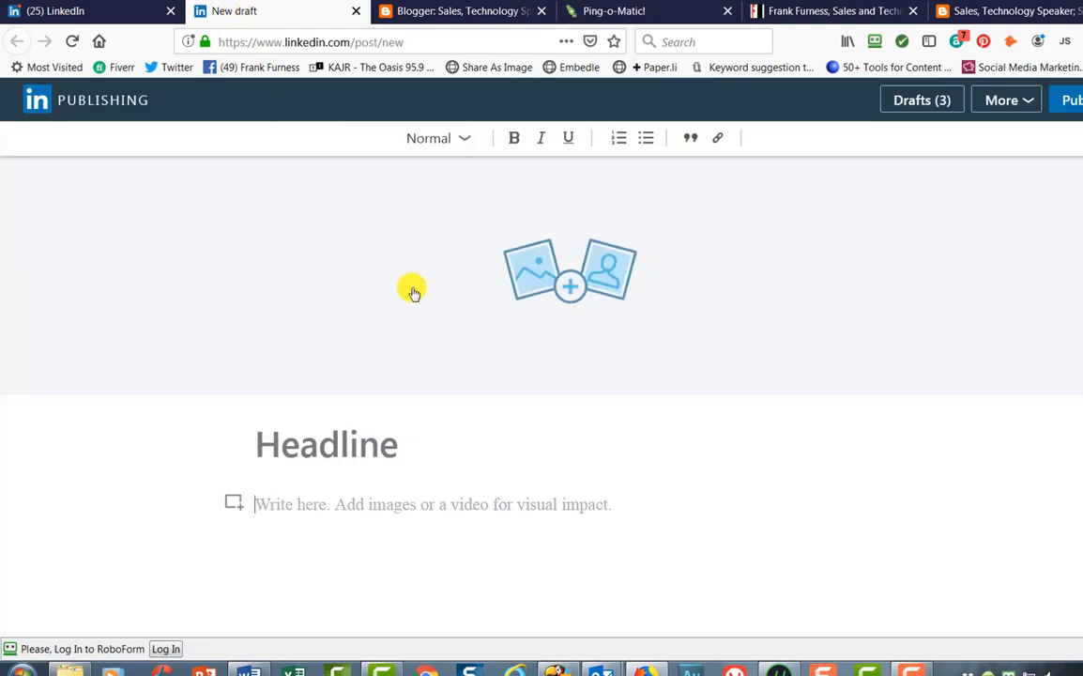
pyautogui.click(569, 293)
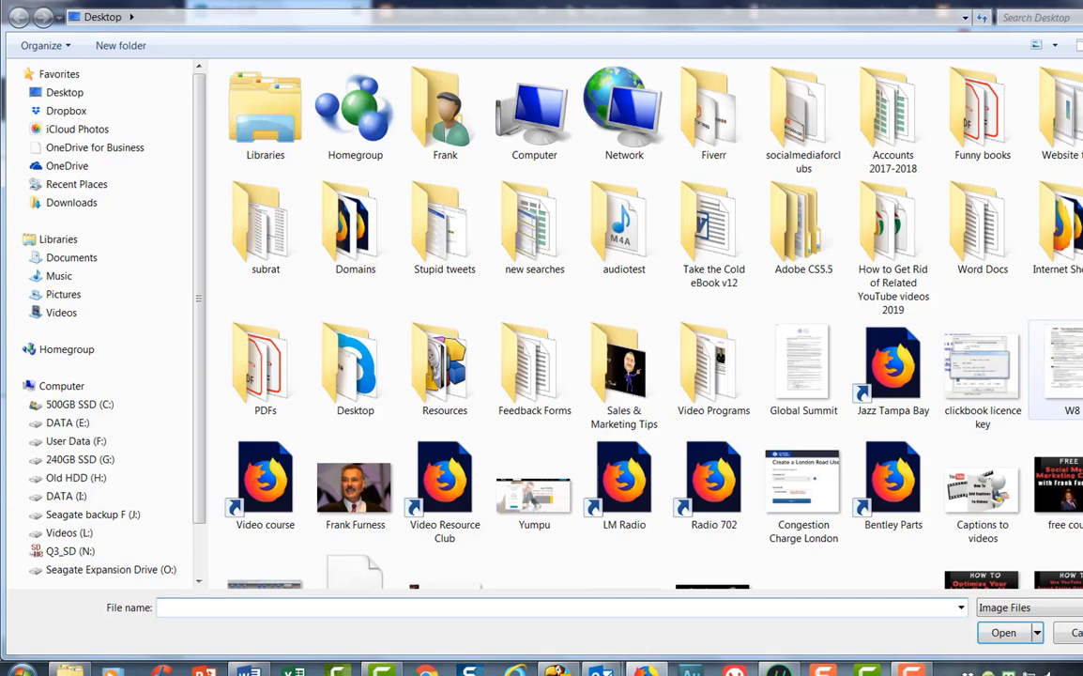
pyautogui.scroll(-2, 739, 338)
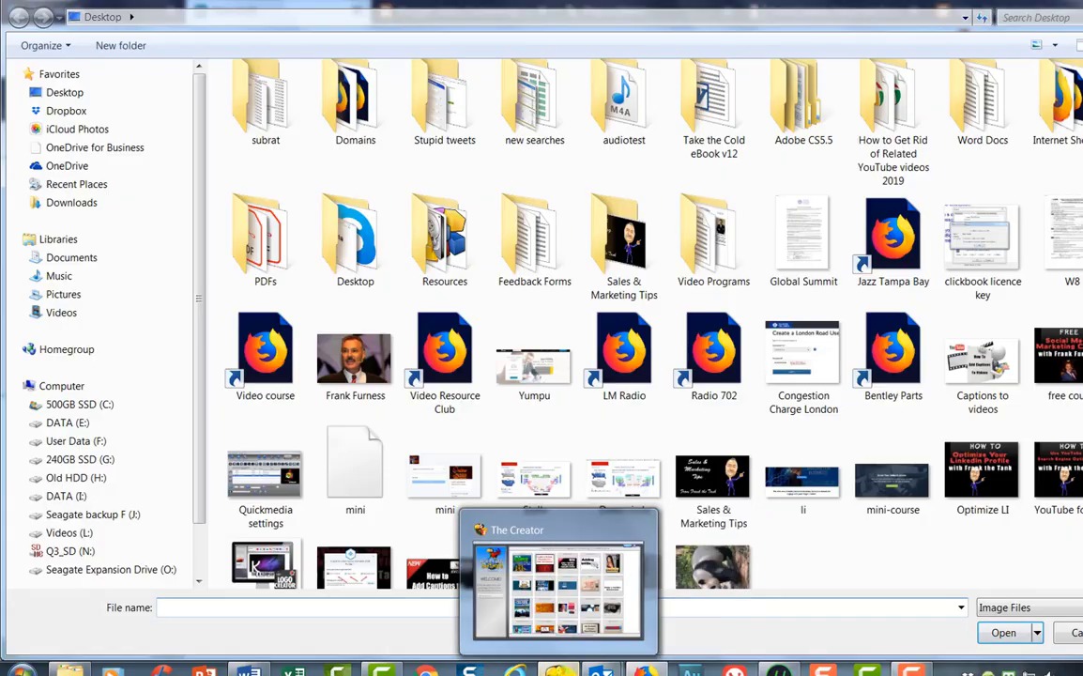
# Step: Switch to The Creator by Laughingbird Software and look through the Attention Getters template set
pyautogui.click(559, 670)
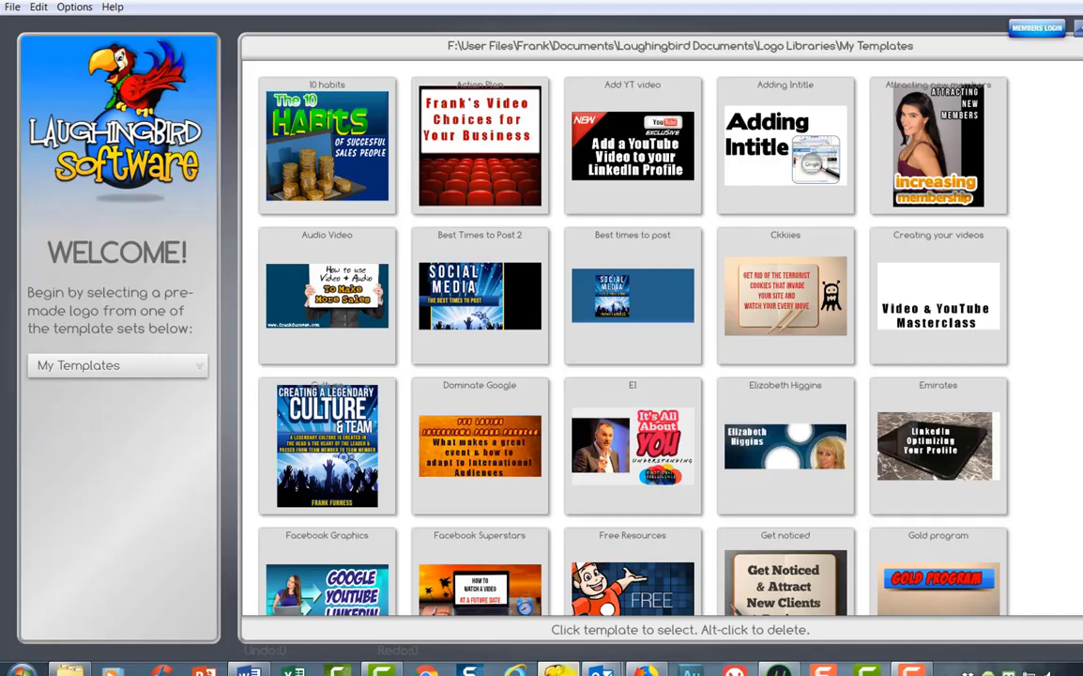
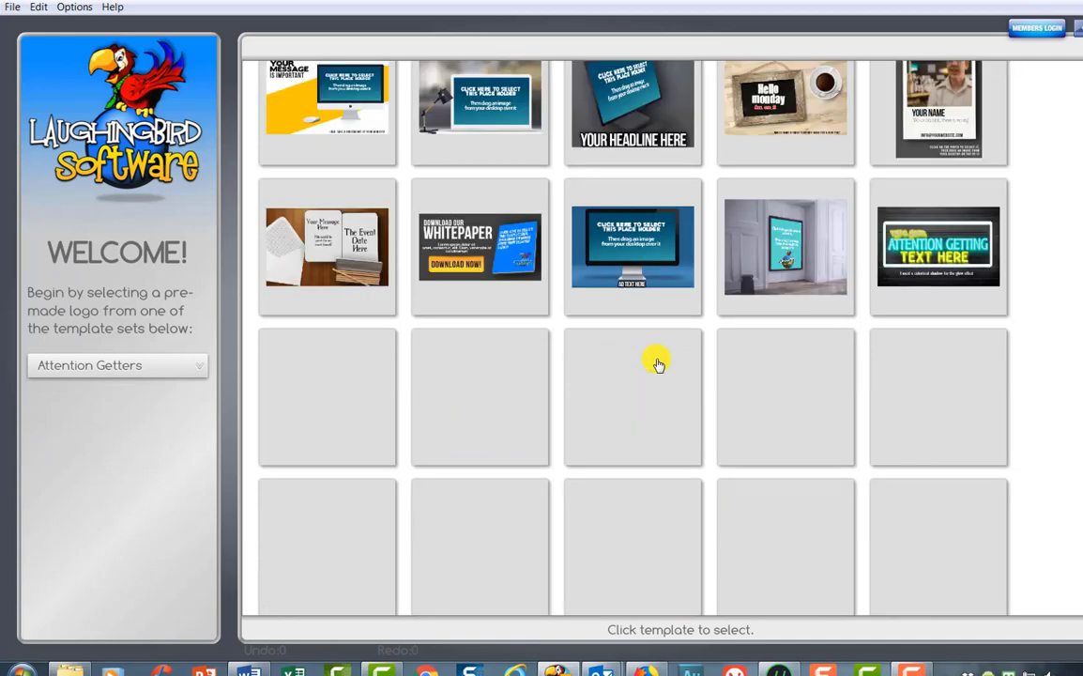
pyautogui.scroll(-4, 652, 375)
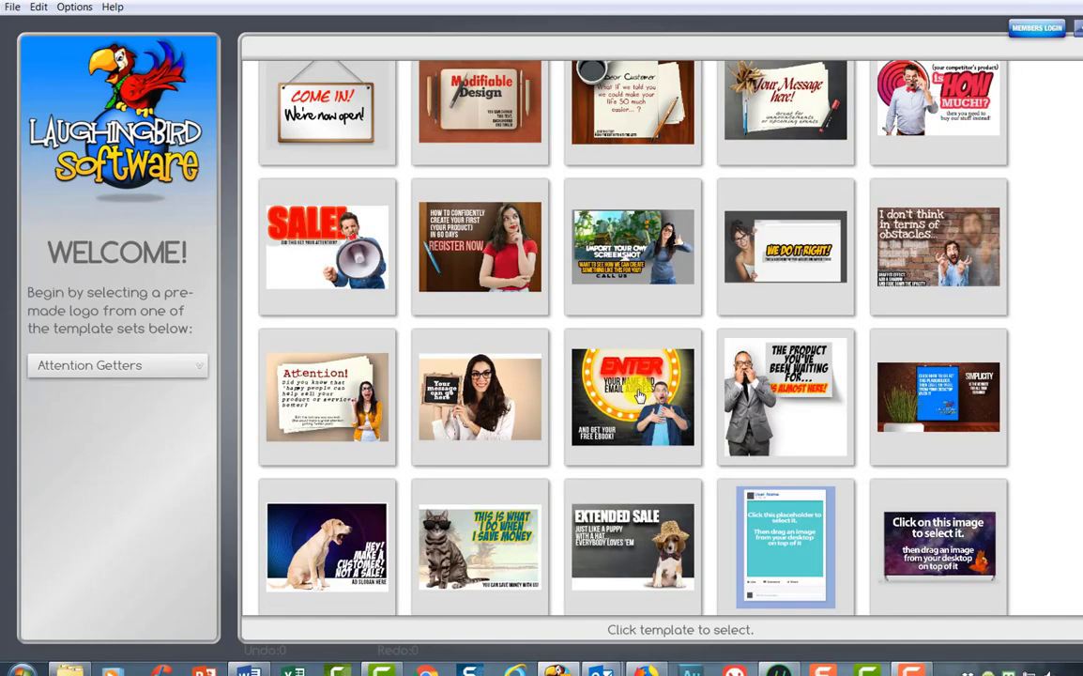
pyautogui.scroll(2, 172, 370)
# Step: Choose the YouTube Thumbnails template set and open its "How To... Tutorial Text" template on the canvas
pyautogui.click(174, 367)
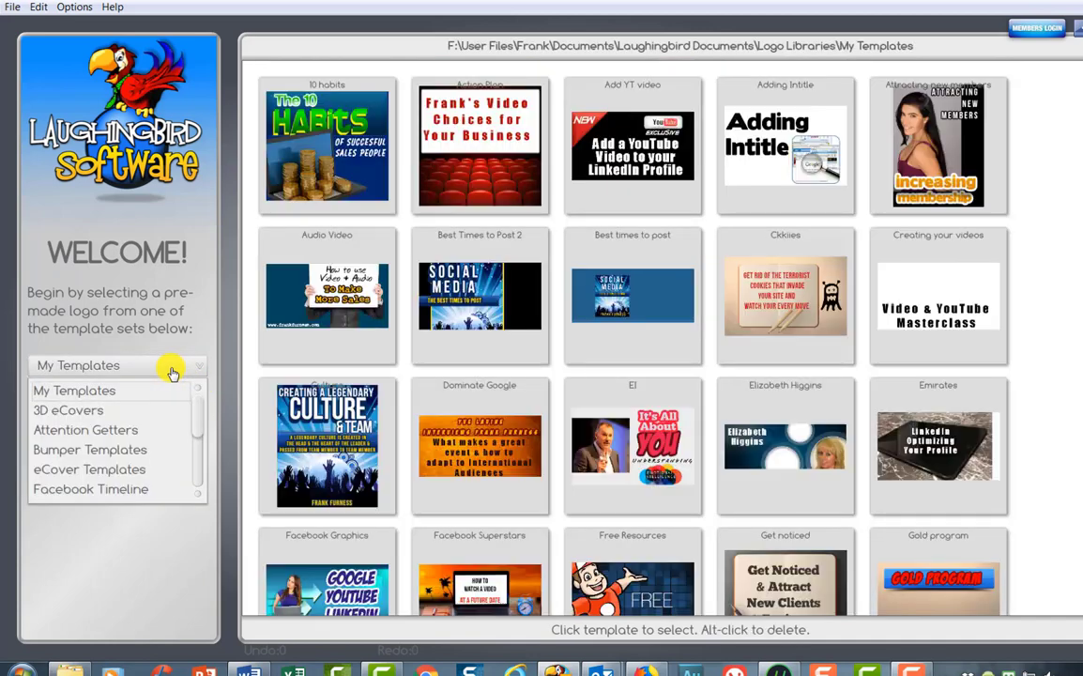
pyautogui.moveTo(198, 430); pyautogui.dragTo(201, 474)
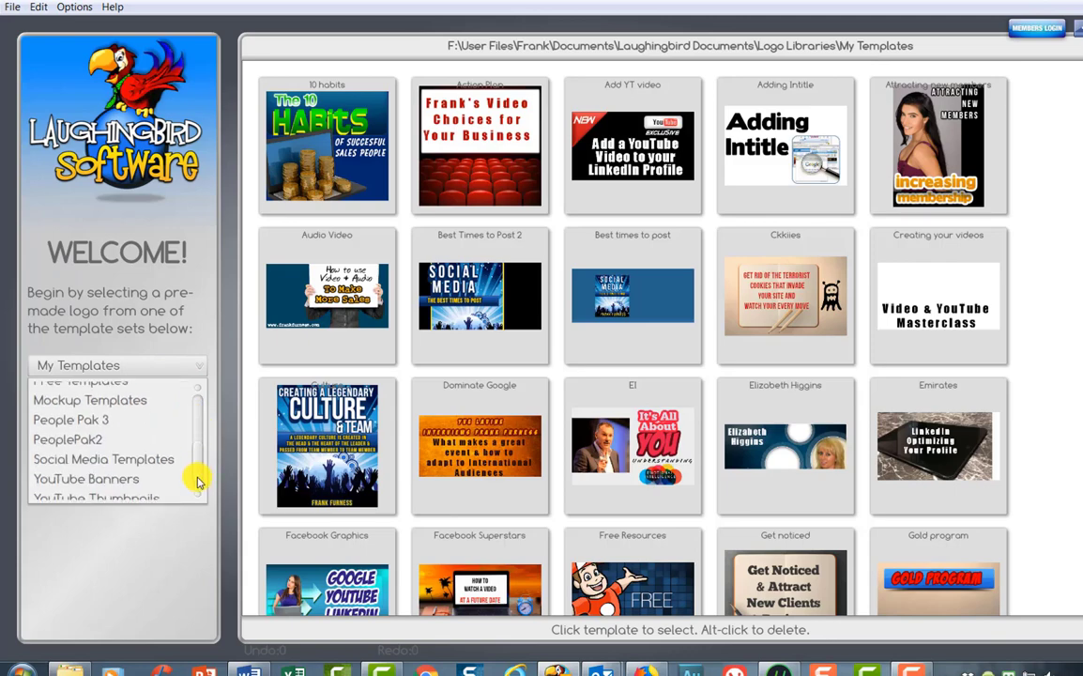
pyautogui.click(149, 489)
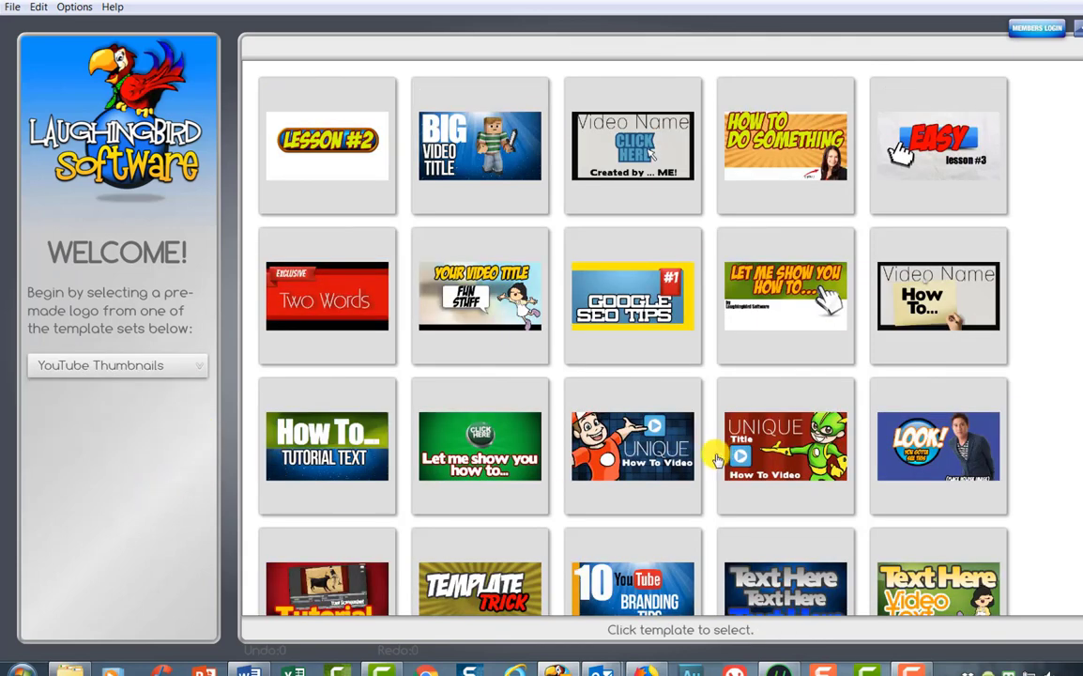
pyautogui.scroll(-3, 718, 460)
pyautogui.scroll(3, 425, 401)
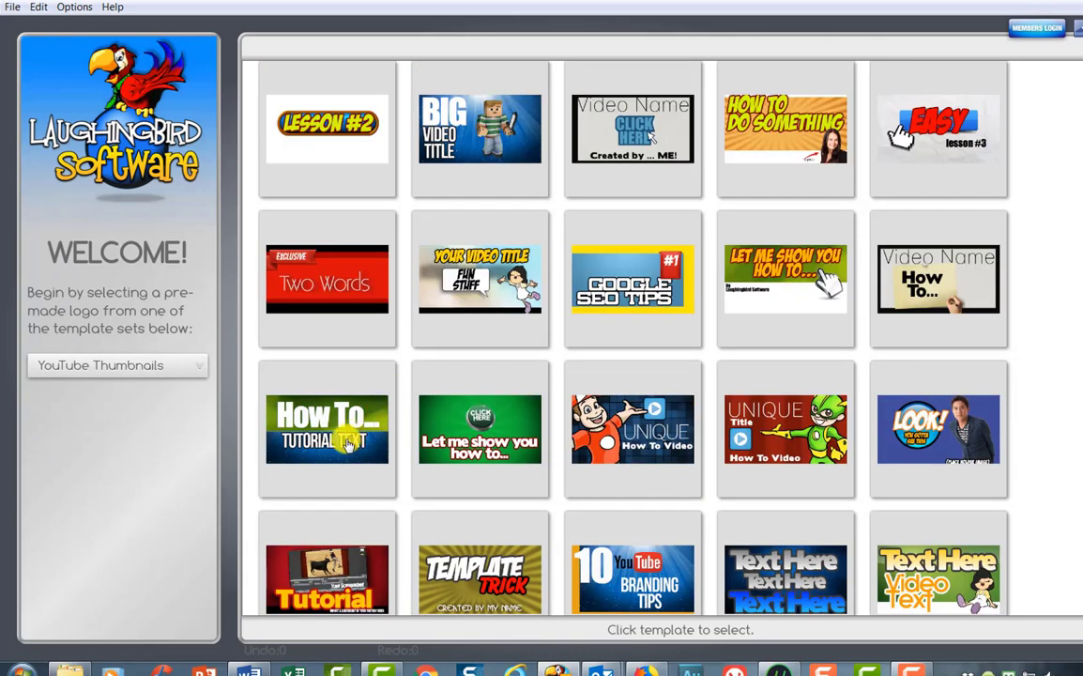
pyautogui.click(348, 445)
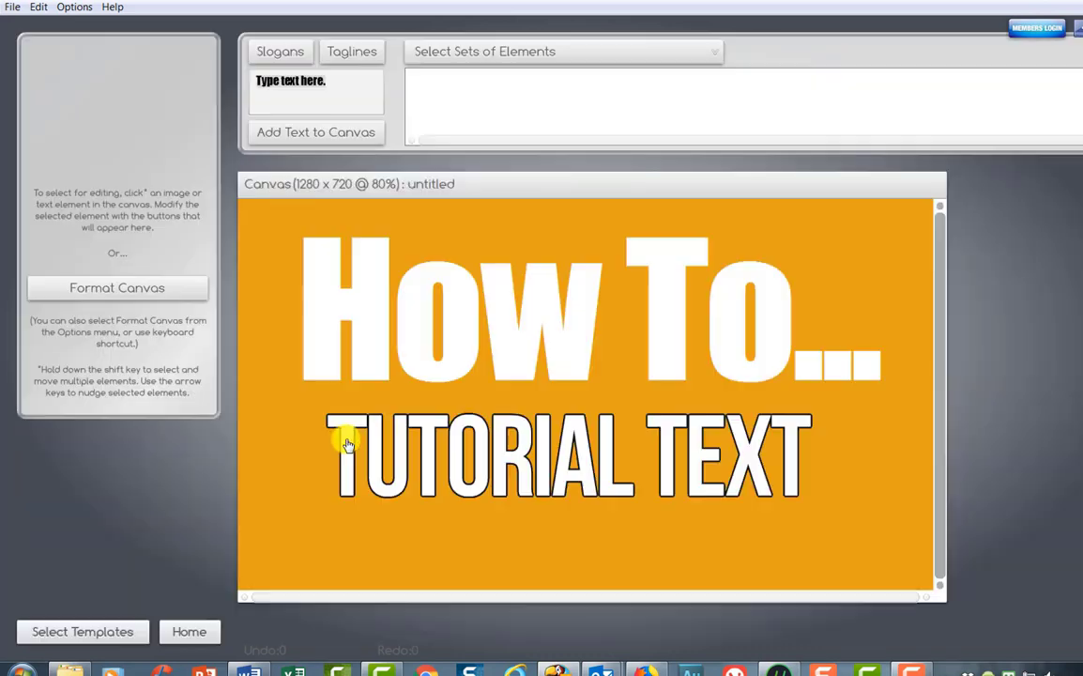
# Step: Replace the "Tutorial Text" element with "Create Great Headlines", one word per line, and apply the new text
pyautogui.click(615, 452)
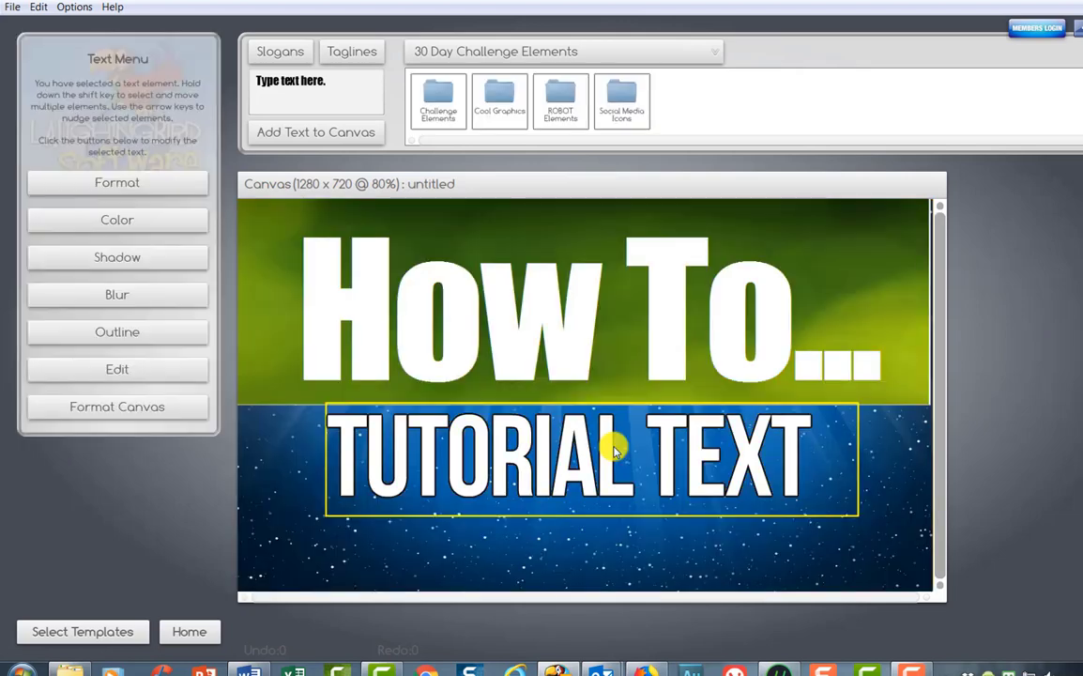
pyautogui.click(148, 374)
pyautogui.moveTo(117, 85); pyautogui.dragTo(3, 80)
pyautogui.write('Create Great Headlines')
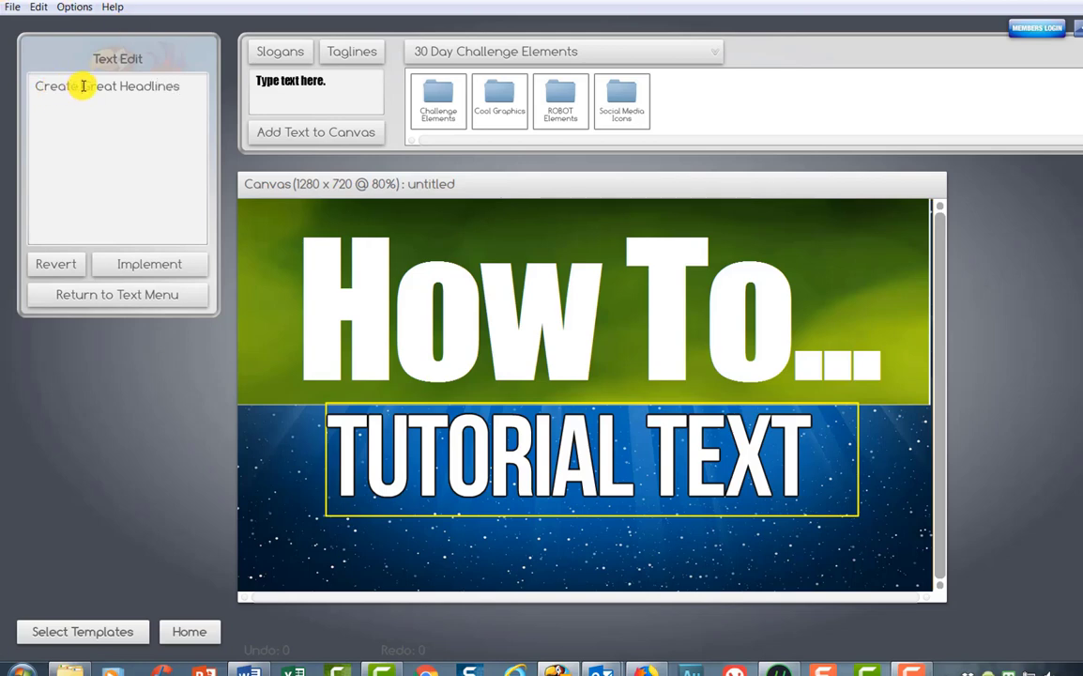
pyautogui.press('Return')
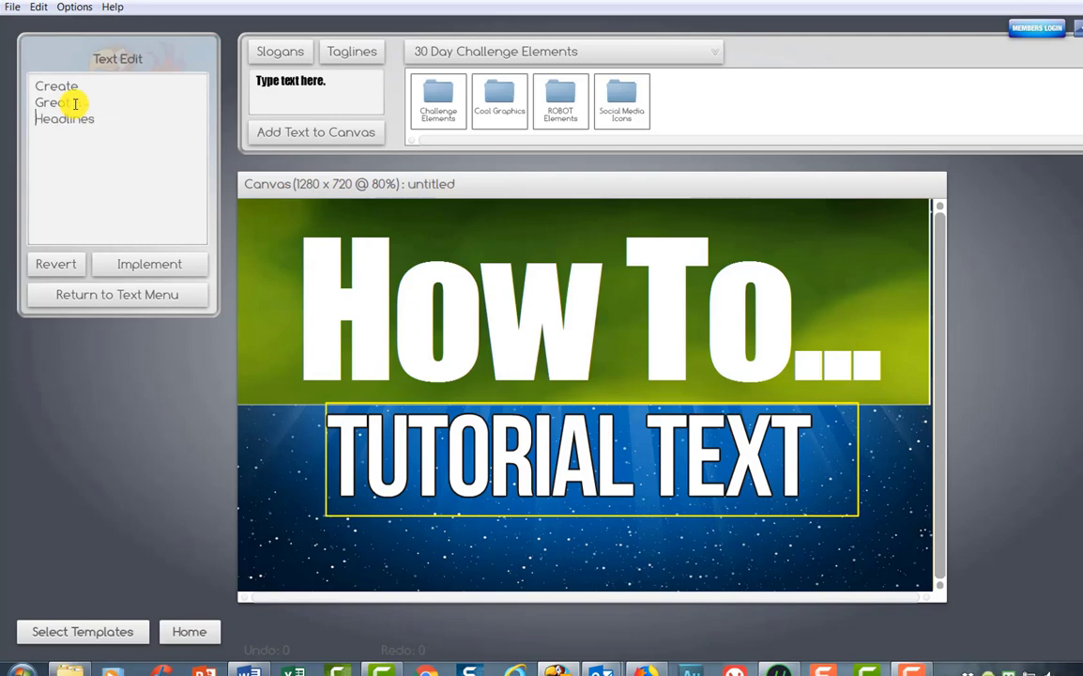
pyautogui.click(174, 270)
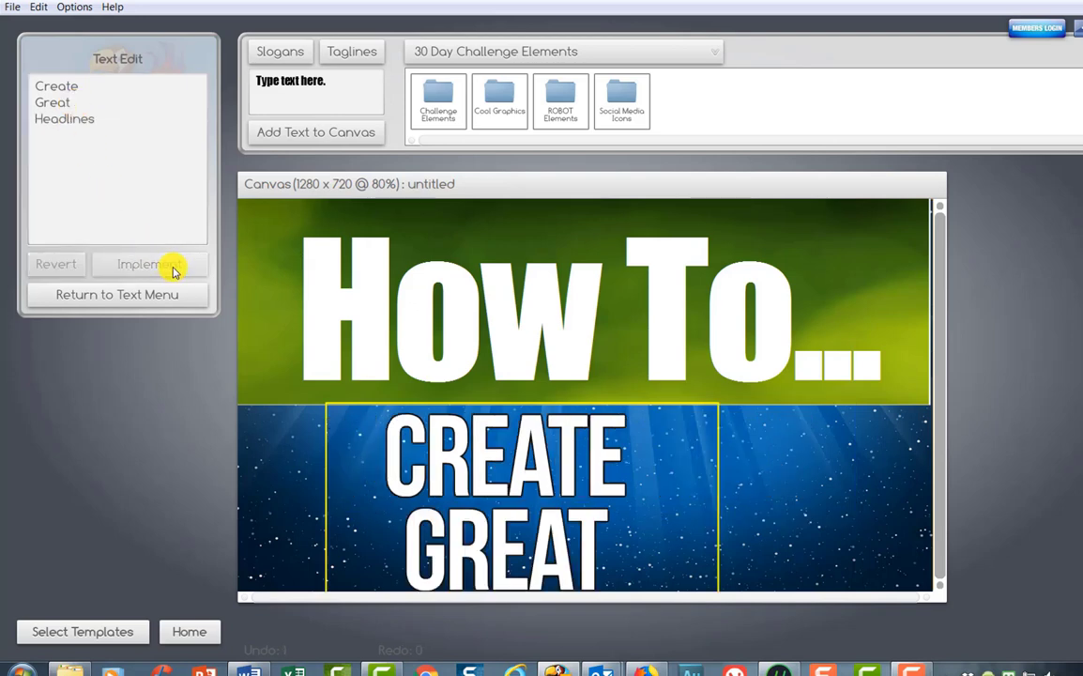
pyautogui.click(119, 297)
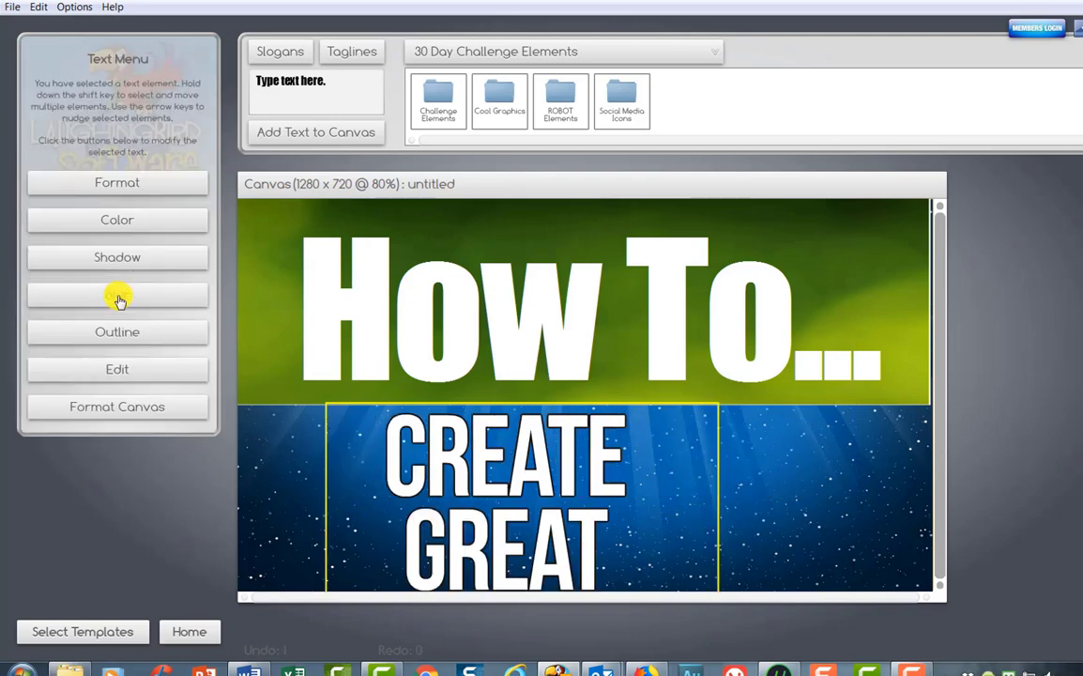
# Step: Format the "Create Great Headlines" text with a text scale of 112, character spacing of 9 and line spacing of 0.91
pyautogui.click(114, 185)
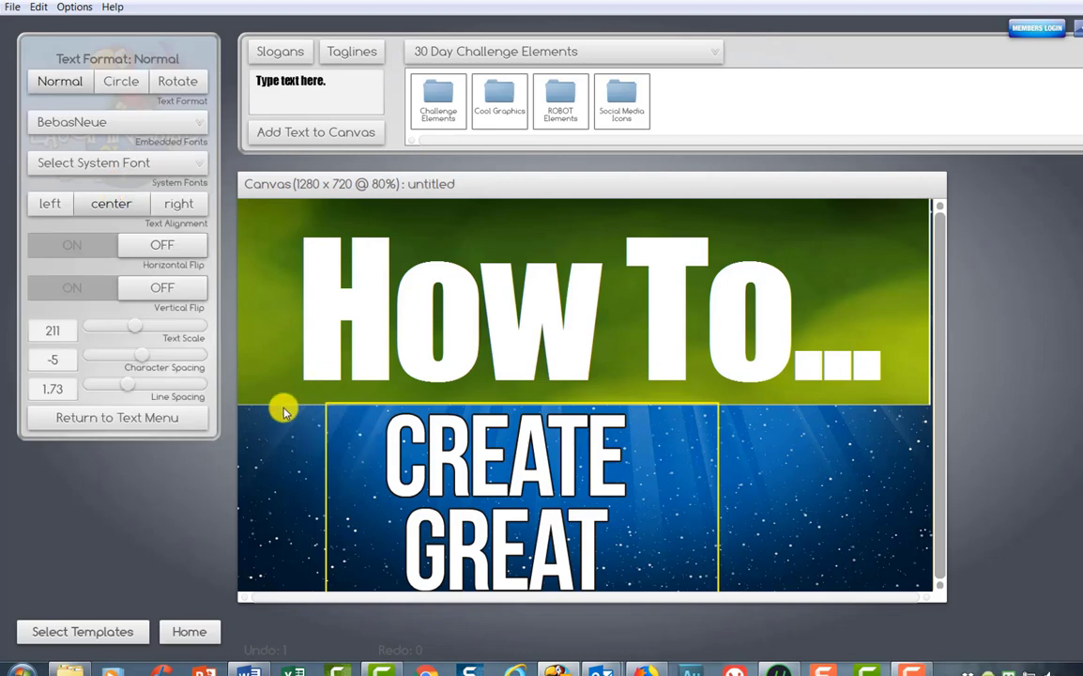
pyautogui.moveTo(126, 392); pyautogui.dragTo(148, 362)
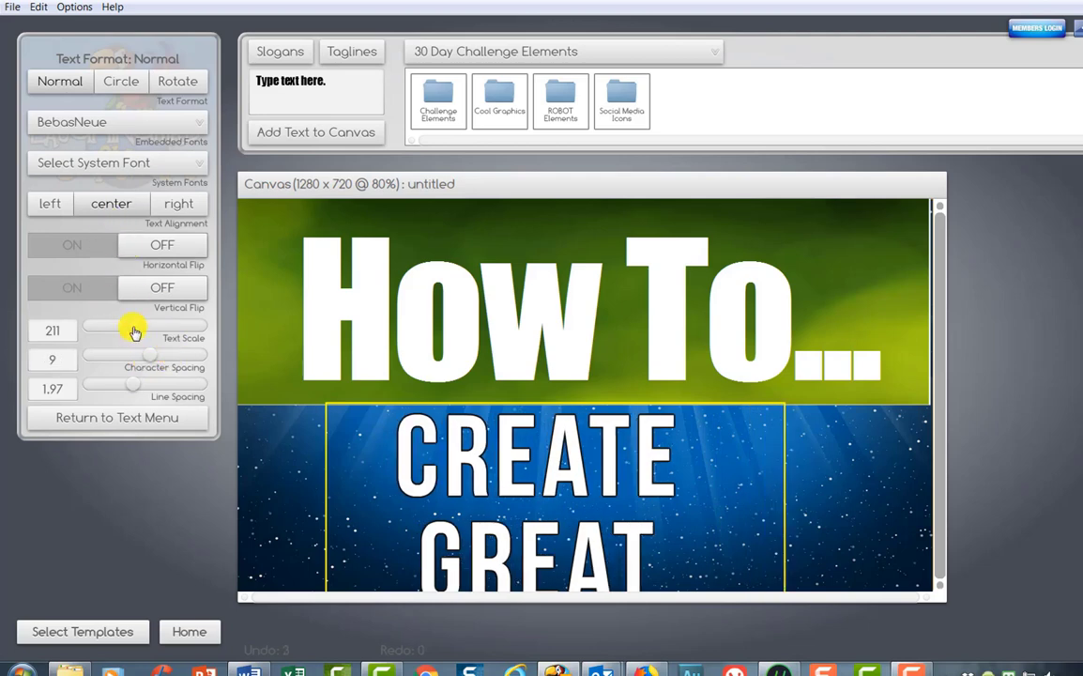
pyautogui.moveTo(134, 331); pyautogui.dragTo(101, 333)
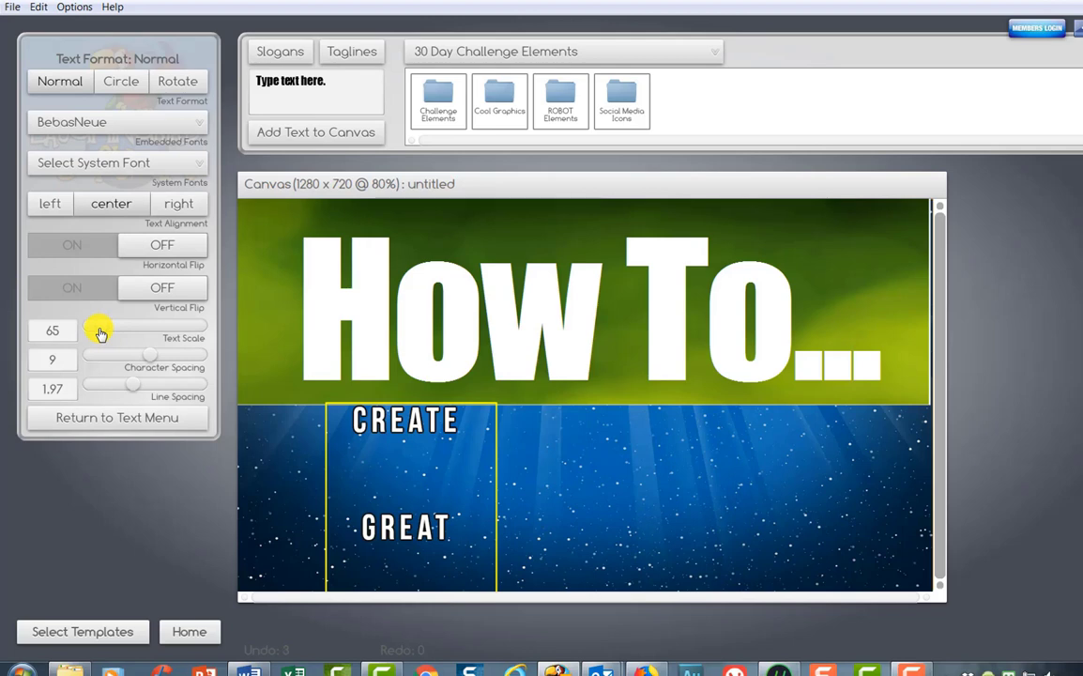
pyautogui.moveTo(128, 387); pyautogui.dragTo(110, 387)
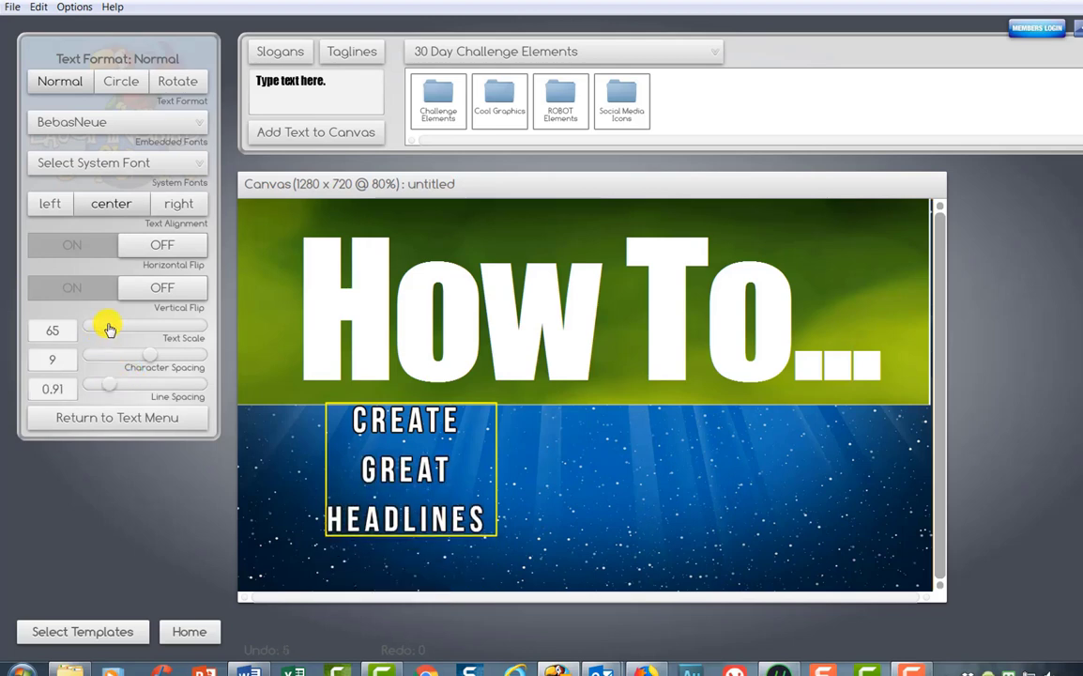
pyautogui.moveTo(103, 326); pyautogui.dragTo(112, 325)
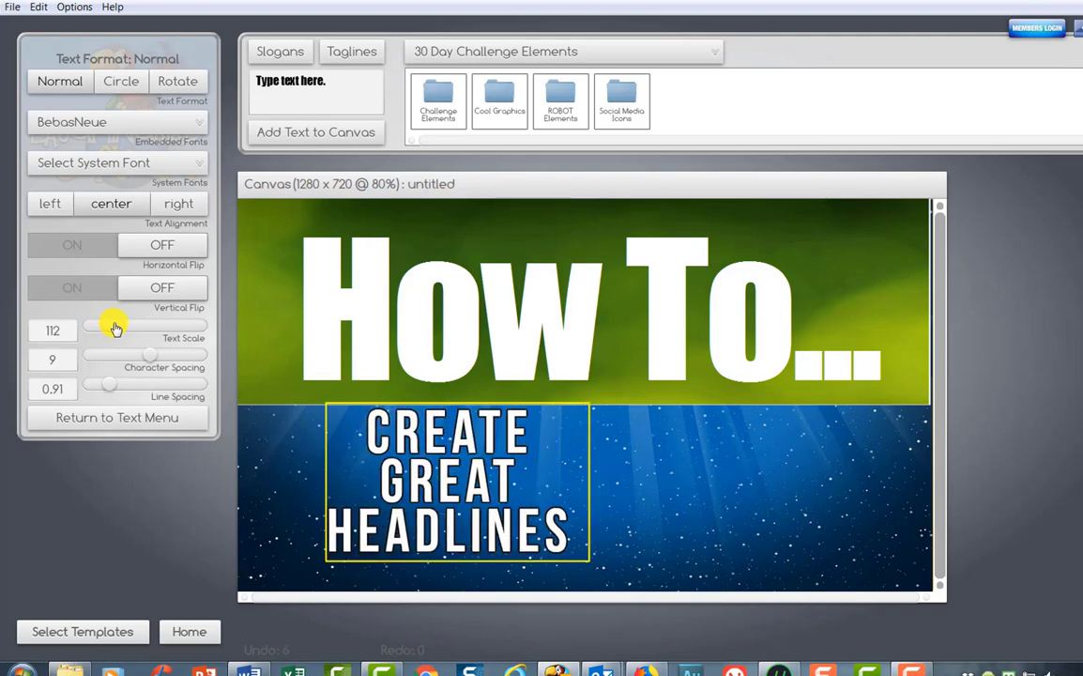
# Step: Move the "Create Great Headlines" text to the middle of the blue area and set its character spacing to 26
pyautogui.click(494, 454)
pyautogui.click(184, 181)
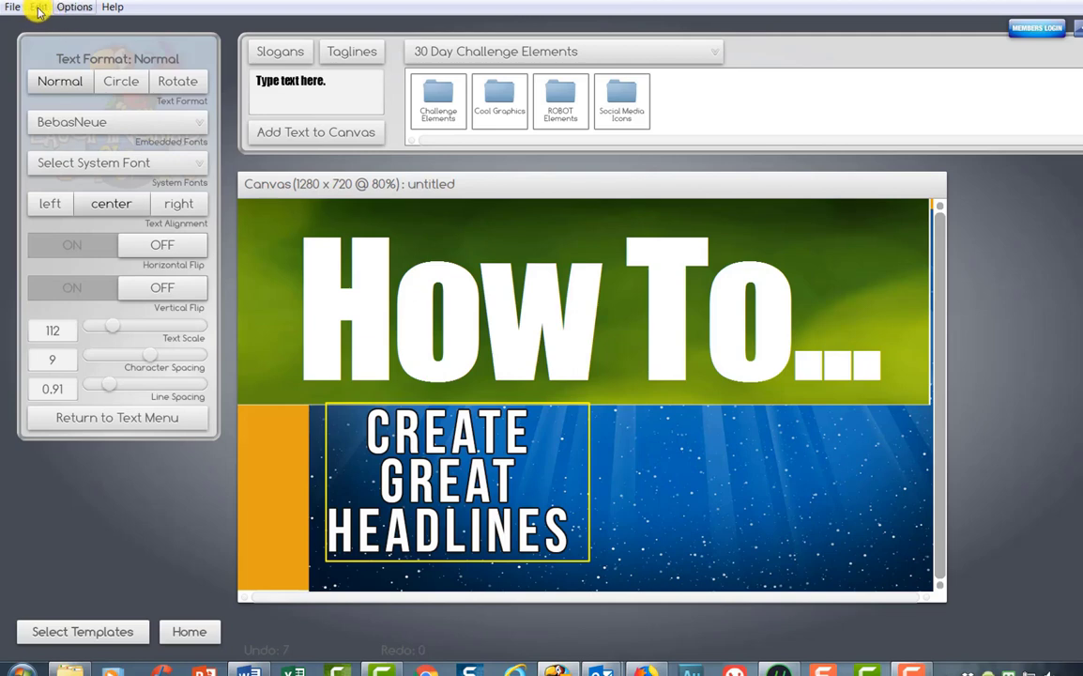
pyautogui.hotkey('ctrl', 'z')
pyautogui.hotkey('ctrl', 'z')
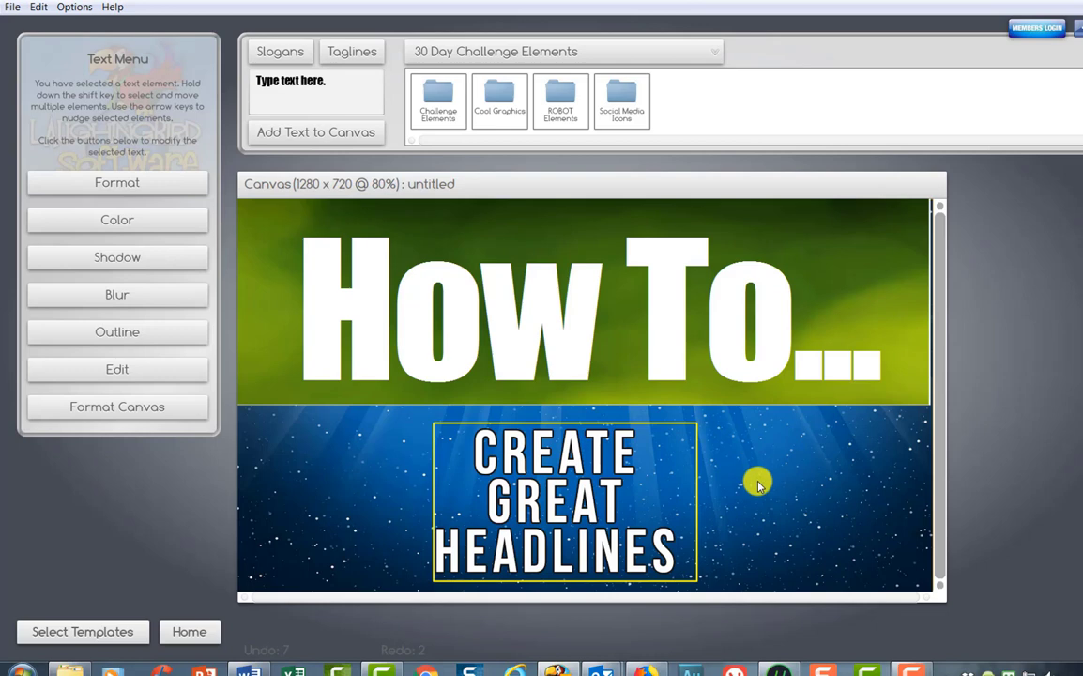
pyautogui.click(99, 182)
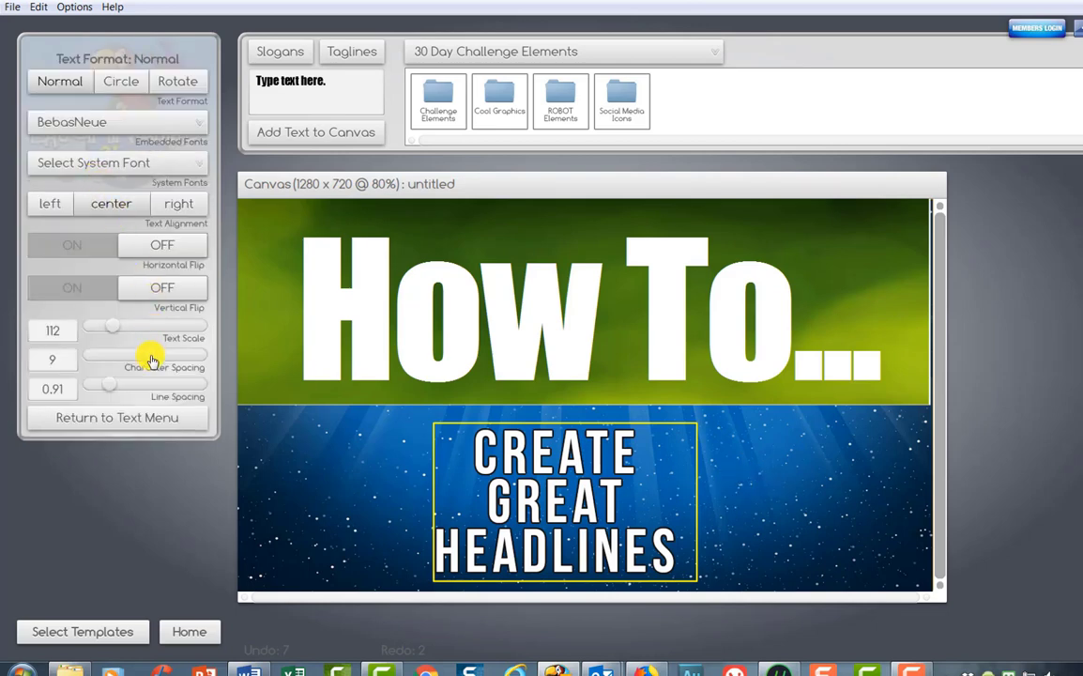
pyautogui.moveTo(153, 359); pyautogui.dragTo(166, 366)
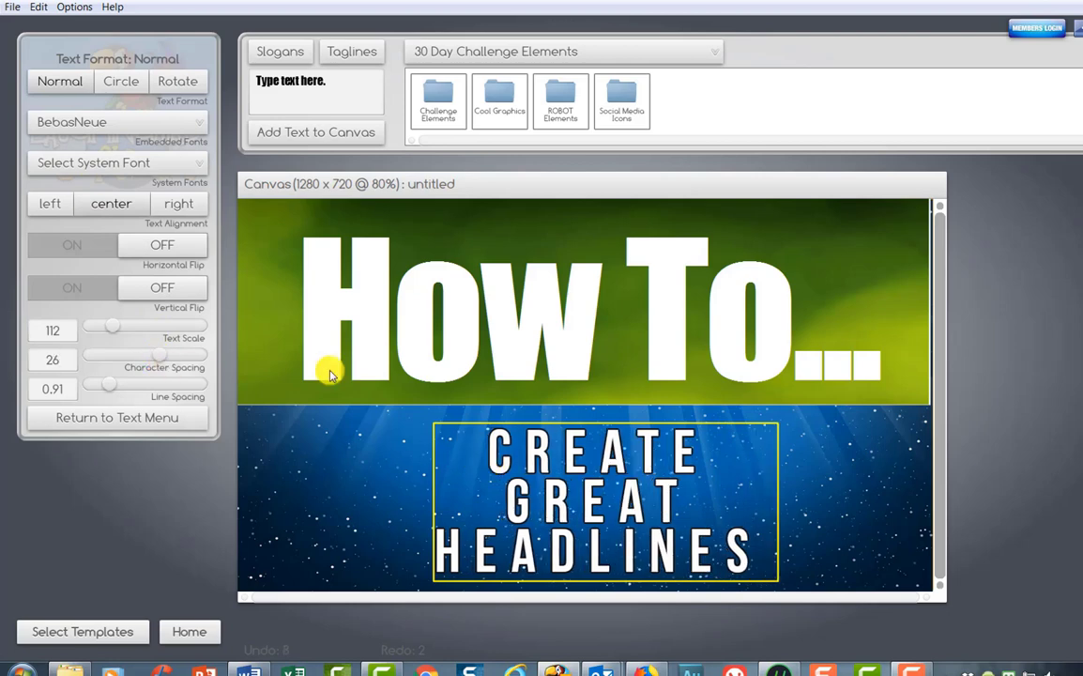
# Step: Start exporting the thumbnail as a JPG and browse the folders for a save location
pyautogui.click(5, 9)
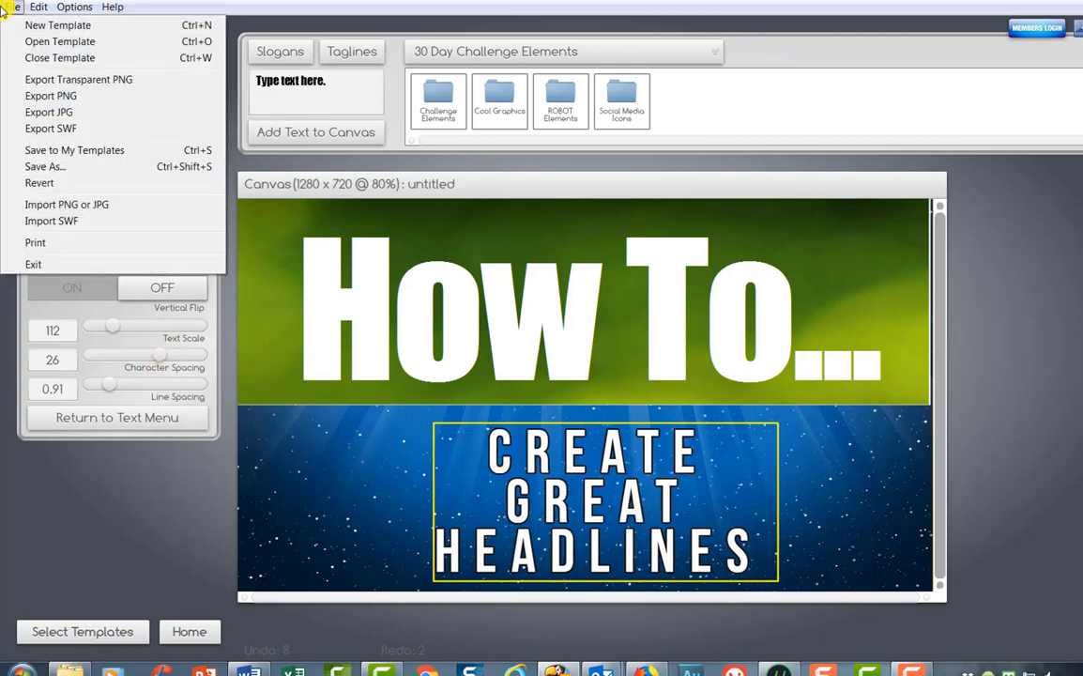
pyautogui.click(43, 112)
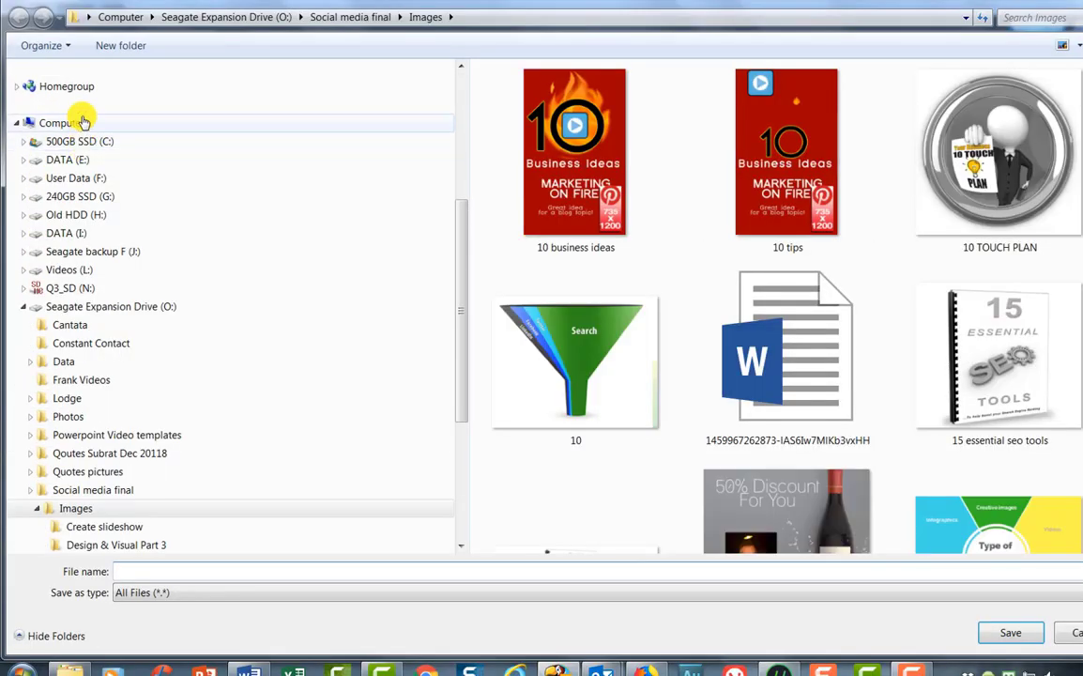
pyautogui.moveTo(458, 259); pyautogui.dragTo(465, 183)
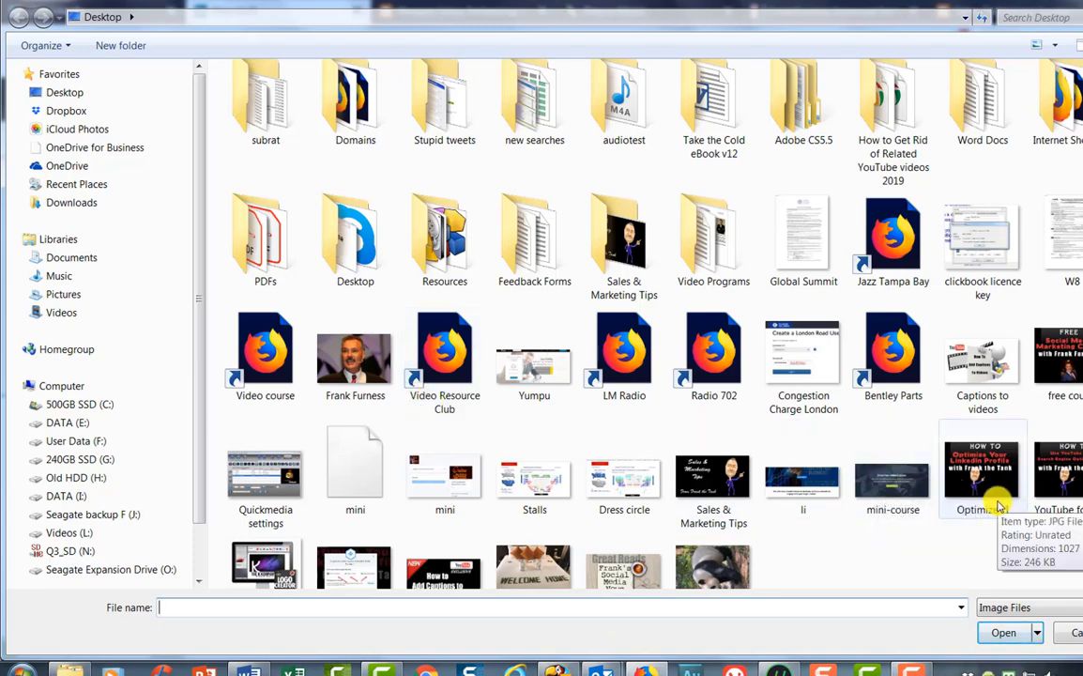
# Step: Add the "Use YouTube for Search Engine Optimization" picture from the Desktop as the LinkedIn article's cover image and place the cursor in the headline
pyautogui.click(1057, 475)
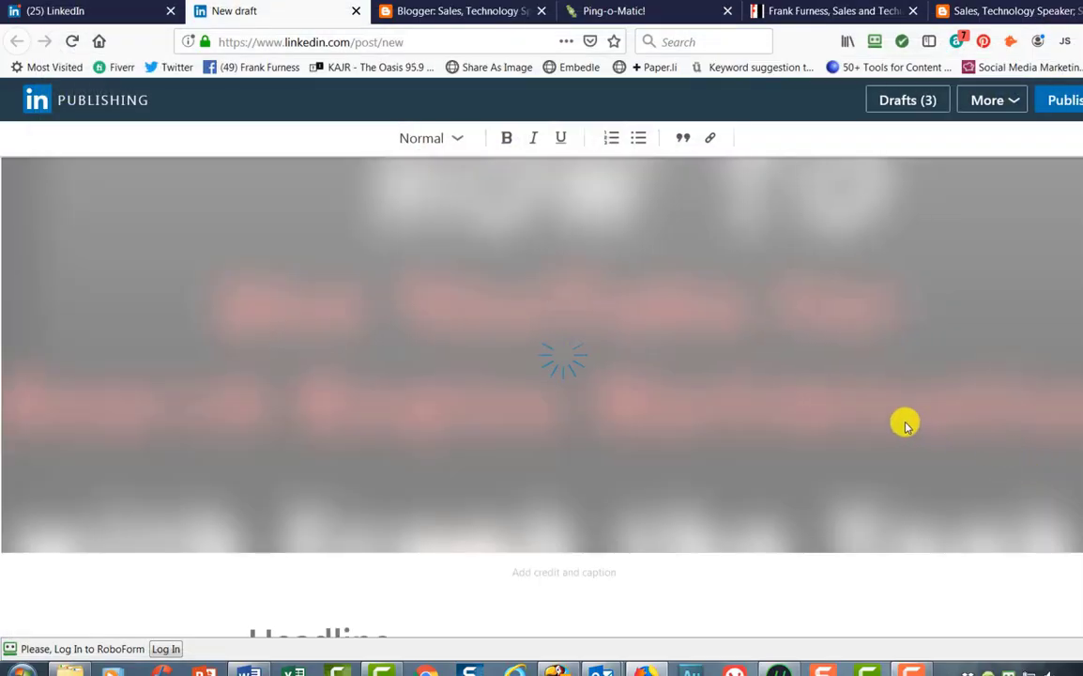
pyautogui.scroll(-1, 817, 405)
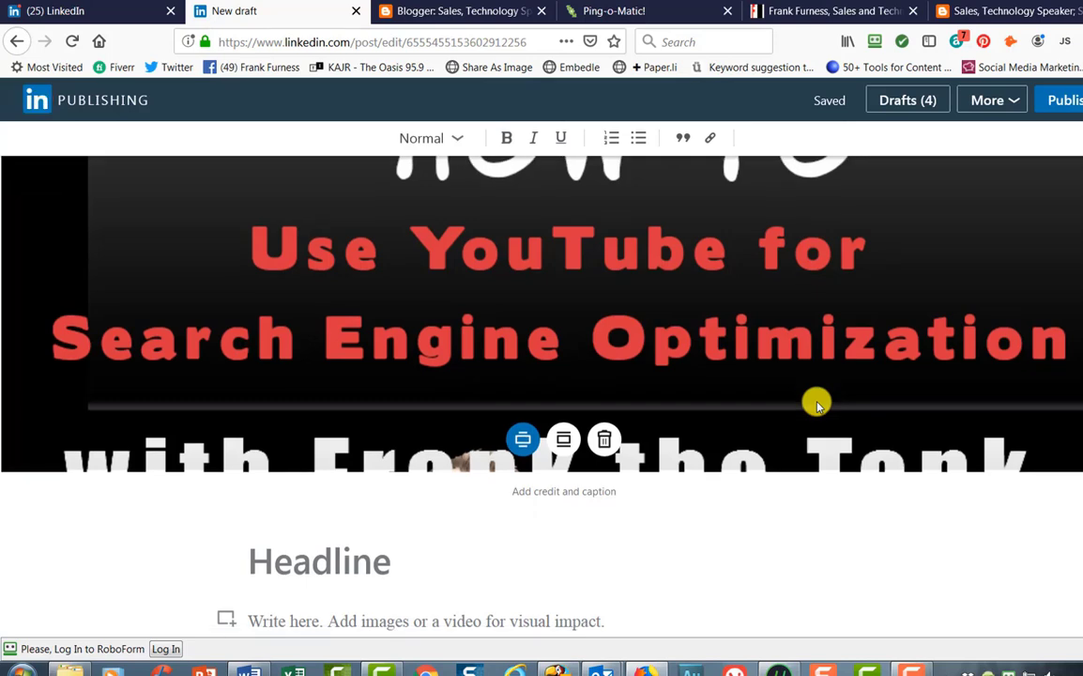
pyautogui.scroll(1, 816, 405)
pyautogui.scroll(-1, 754, 588)
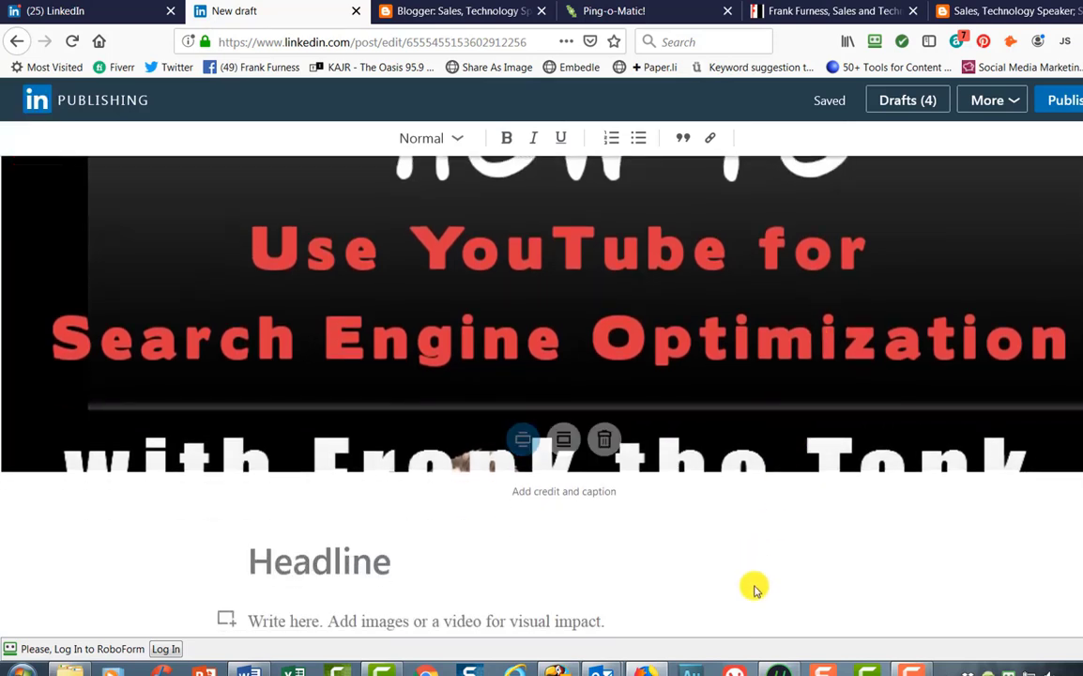
pyautogui.click(389, 575)
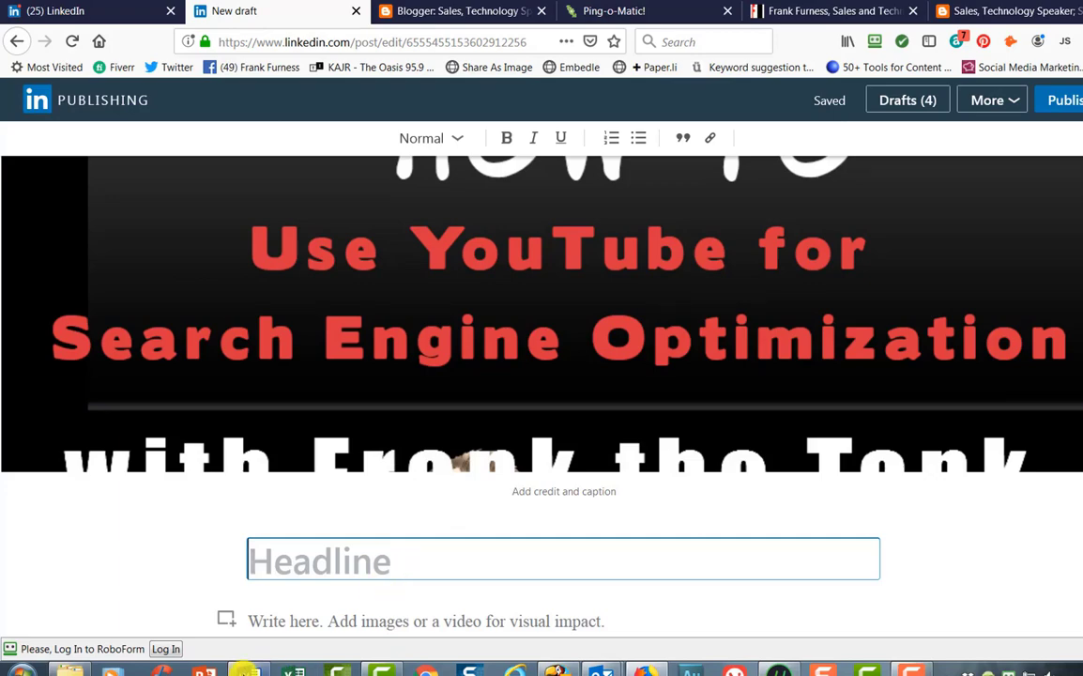
# Step: Copy the title "How to use YouTube for Search Engine Optimization" from the Word document and paste it as the LinkedIn article's headline
pyautogui.click(246, 671)
pyautogui.scroll(2, 757, 482)
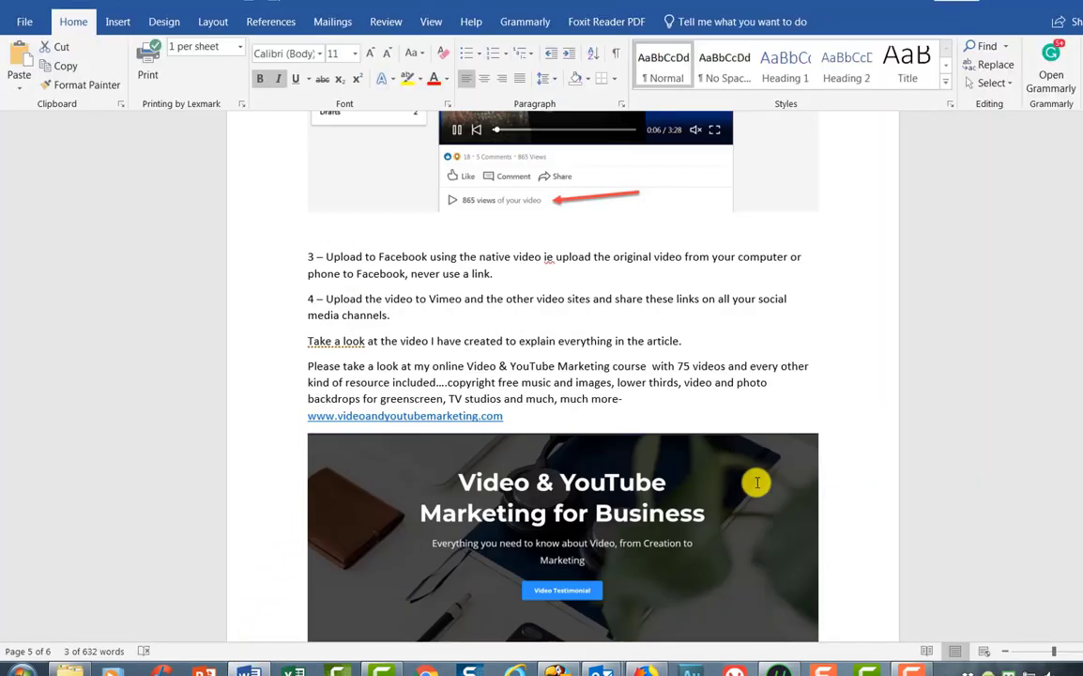
pyautogui.scroll(10, 757, 483)
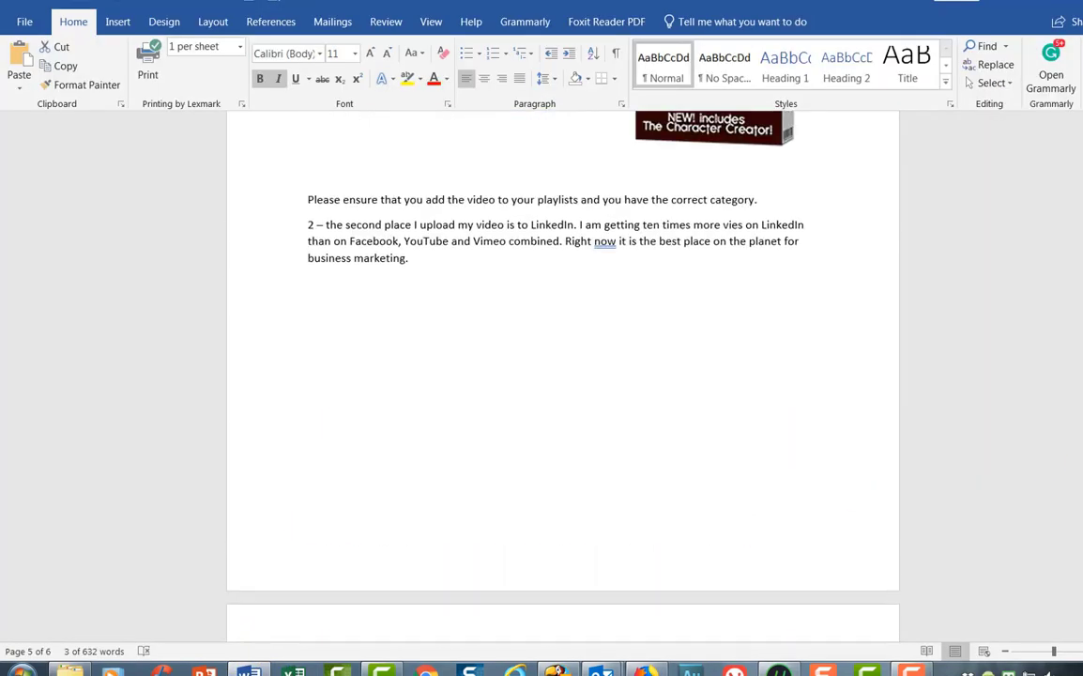
pyautogui.scroll(15, 563, 375)
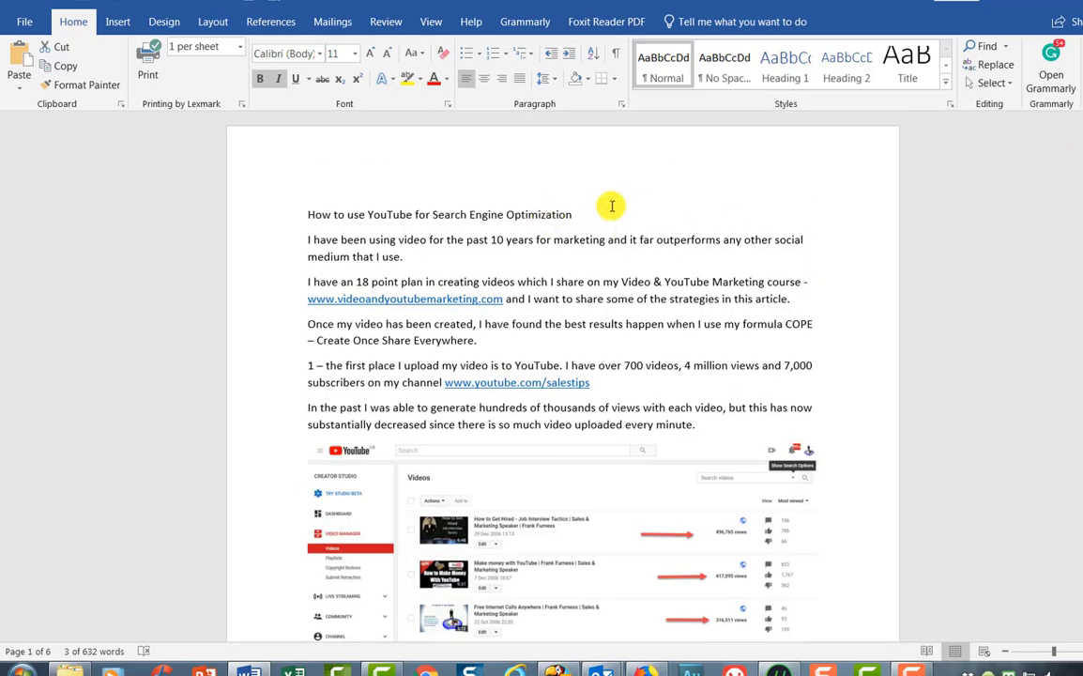
pyautogui.moveTo(563, 213); pyautogui.dragTo(345, 225)
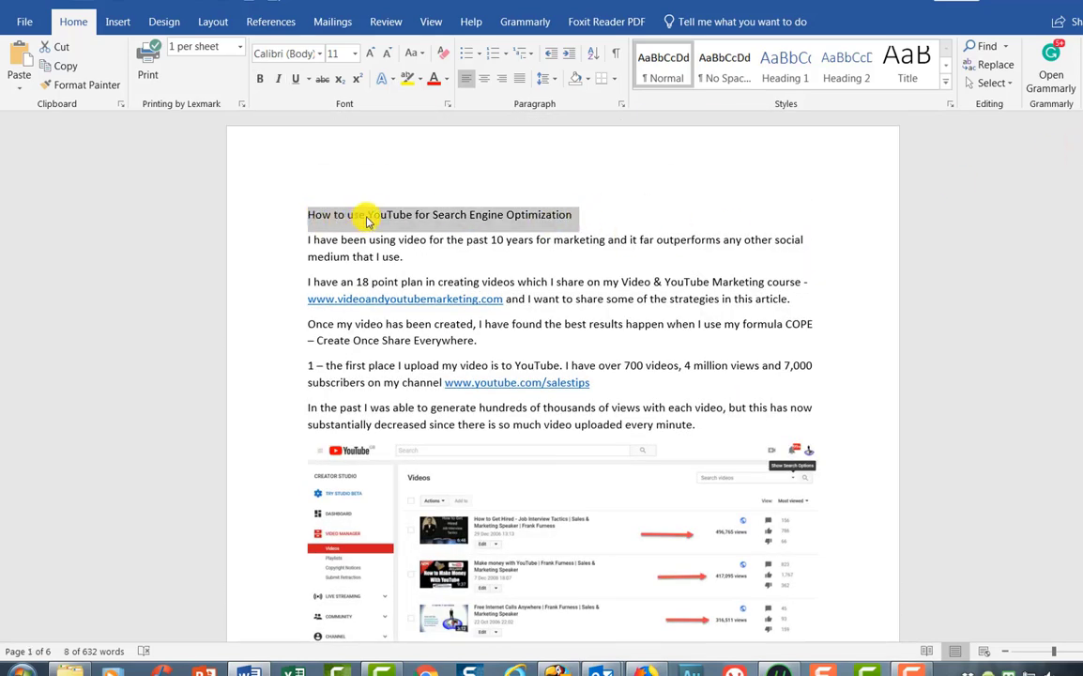
pyautogui.rightClick(366, 218)
pyautogui.click(414, 247)
pyautogui.hotkey('alt', 'Tab')
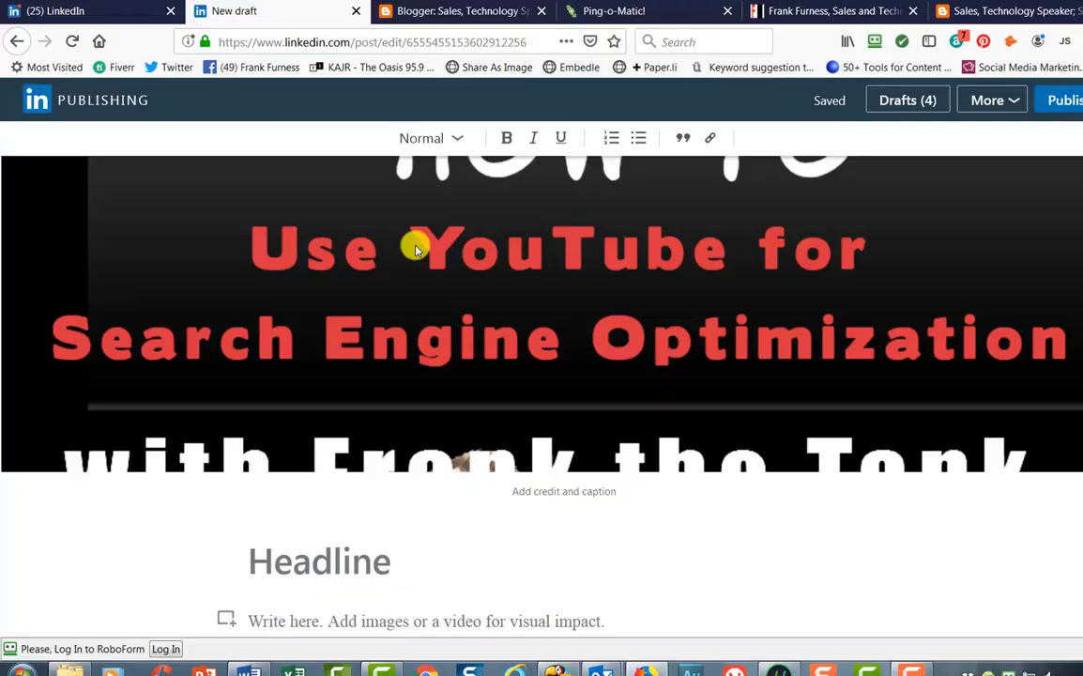
pyautogui.rightClick(345, 564)
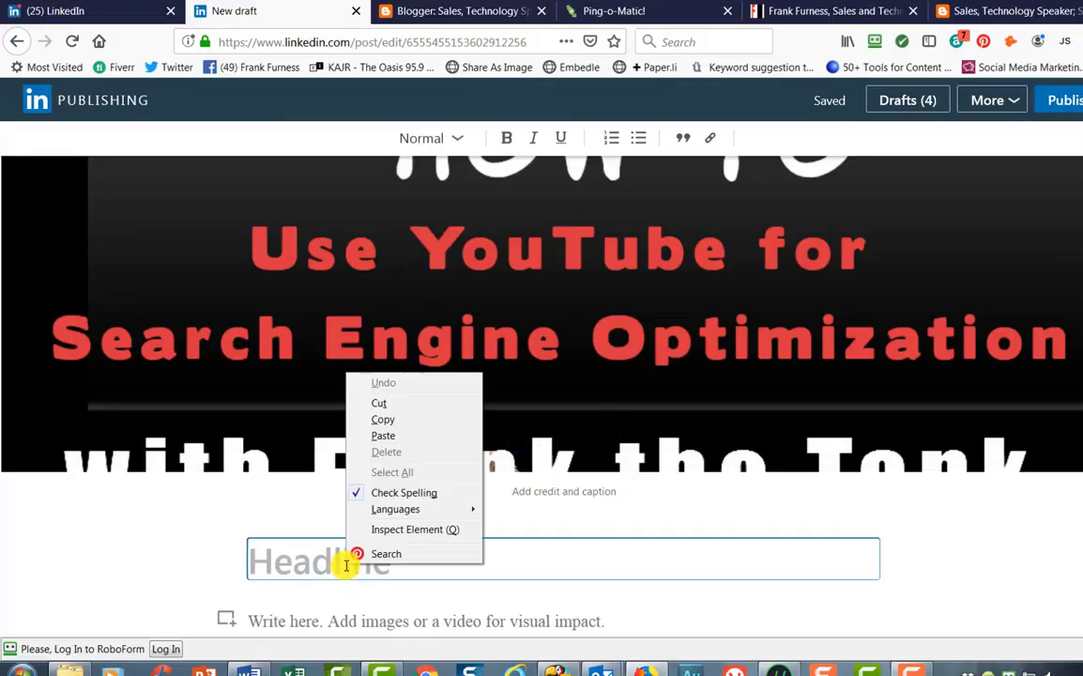
pyautogui.click(356, 436)
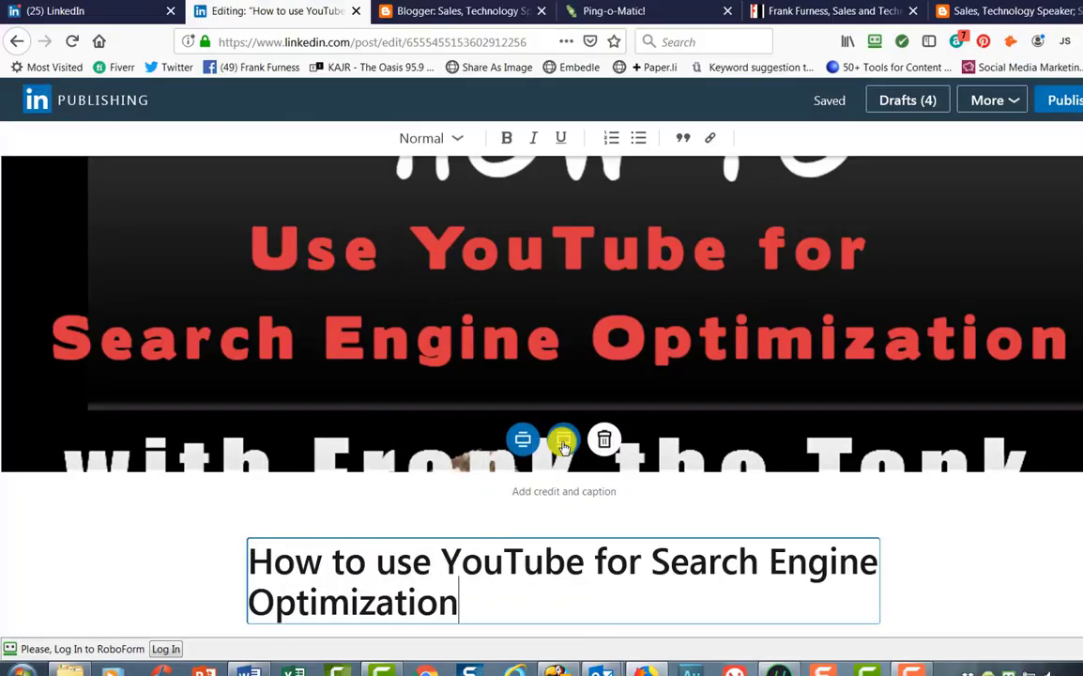
pyautogui.scroll(-1, 561, 442)
# Step: Switch back to the Word document and copy the whole article below the title, through to the end
pyautogui.hotkey('alt', 'Tab')
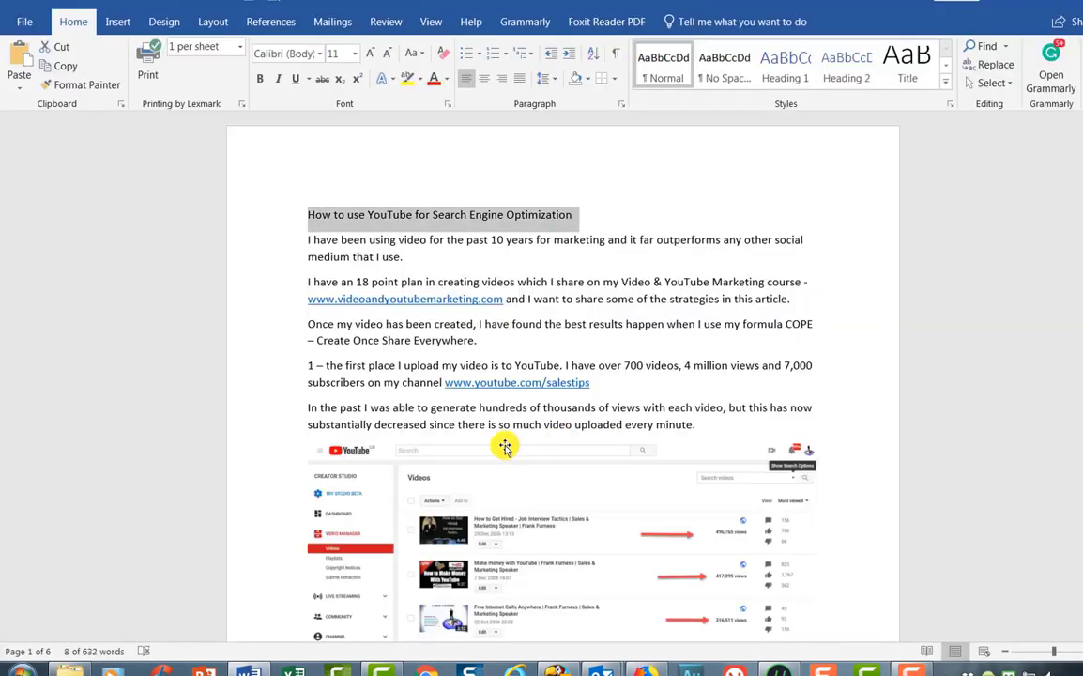
pyautogui.moveTo(297, 243); pyautogui.dragTo(300, 423)
pyautogui.hotkey('shift', 'Down')
pyautogui.hotkey('shift', 'Down')
pyautogui.hotkey('shift', 'Down')
pyautogui.hotkey('shift', 'Down')
pyautogui.hotkey('shift', 'Down')
pyautogui.hotkey('shift', 'Down')
pyautogui.hotkey('shift', 'Down')
pyautogui.hotkey('shift', 'Down')
pyautogui.hotkey('shift', 'Down')
pyautogui.hotkey('shift', 'Down')
pyautogui.hotkey('shift', 'Down')
pyautogui.hotkey('shift', 'Down')
pyautogui.hotkey('shift', 'Down')
pyautogui.hotkey('shift', 'Down')
pyautogui.hotkey('shift', 'Down')
pyautogui.hotkey('shift', 'Down')
pyautogui.hotkey('shift', 'Down')
pyautogui.hotkey('shift', 'Down')
pyautogui.hotkey('shift', 'Down')
pyautogui.hotkey('shift', 'Down')
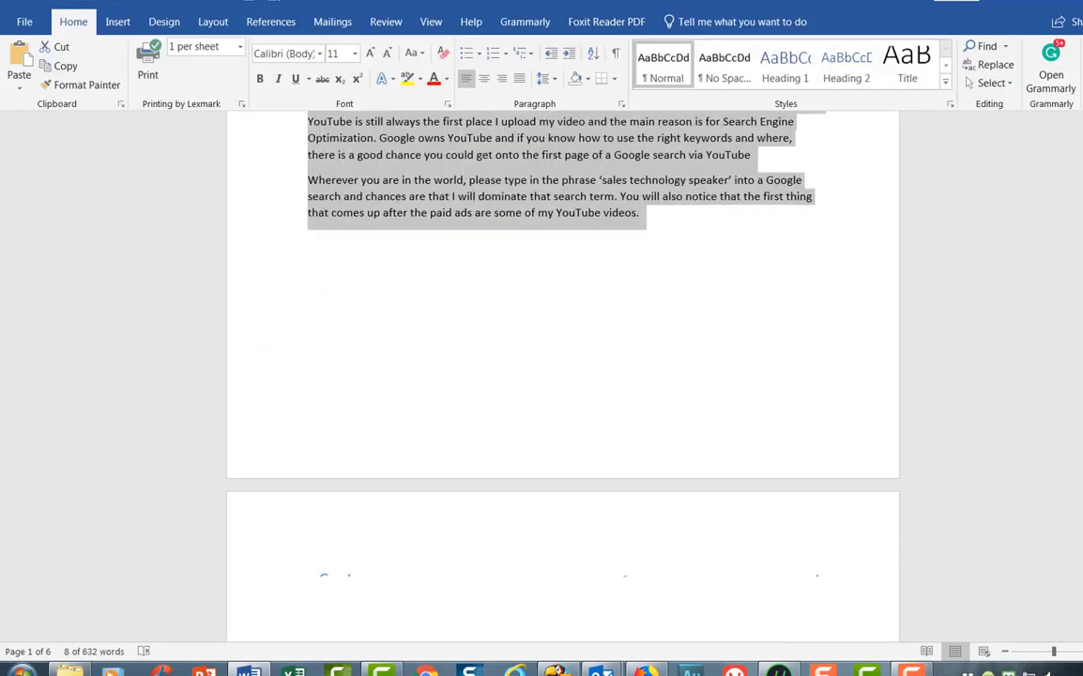
pyautogui.hotkey('shift', 'Down')
pyautogui.hotkey('shift', 'Down')
pyautogui.hotkey('shift', 'Down')
pyautogui.hotkey('shift', 'Down')
pyautogui.hotkey('shift', 'Down')
pyautogui.hotkey('shift', 'Down')
pyautogui.hotkey('shift', 'Down')
pyautogui.hotkey('shift', 'Down')
pyautogui.hotkey('shift', 'Down')
pyautogui.hotkey('shift', 'Down')
pyautogui.hotkey('shift', 'Down')
pyautogui.hotkey('shift', 'Down')
pyautogui.hotkey('shift', 'Down')
pyautogui.hotkey('shift', 'Down')
pyautogui.hotkey('shift', 'Down')
pyautogui.hotkey('shift', 'Down')
pyautogui.hotkey('shift', 'Down')
pyautogui.hotkey('shift', 'Down')
pyautogui.hotkey('shift', 'Down')
pyautogui.hotkey('shift', 'Down')
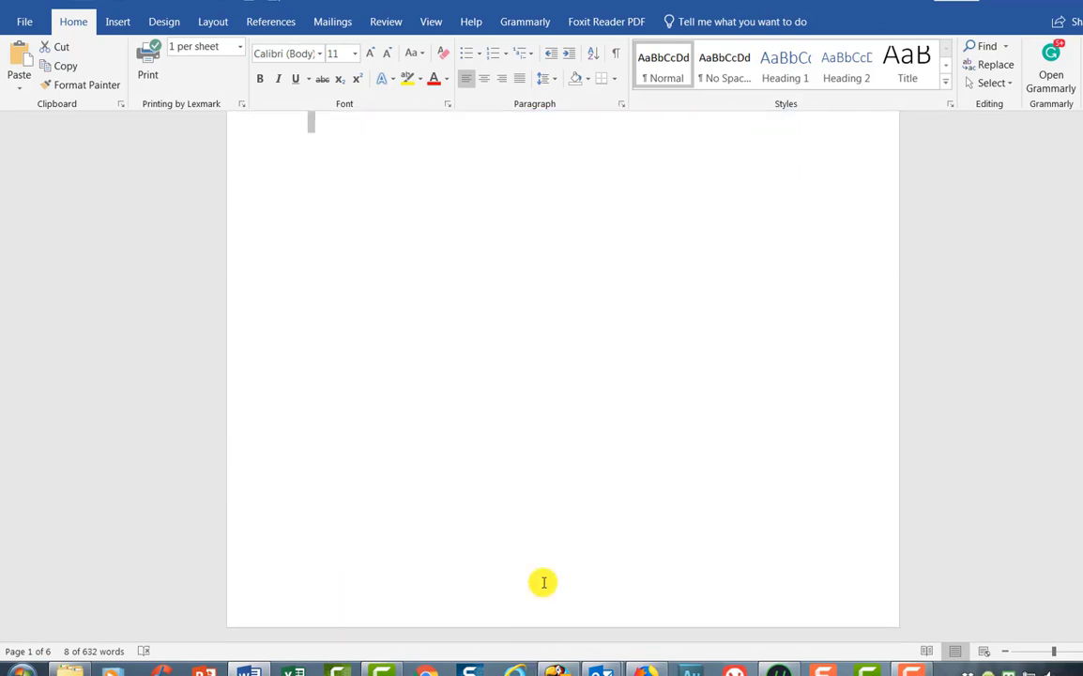
pyautogui.scroll(5, 551, 526)
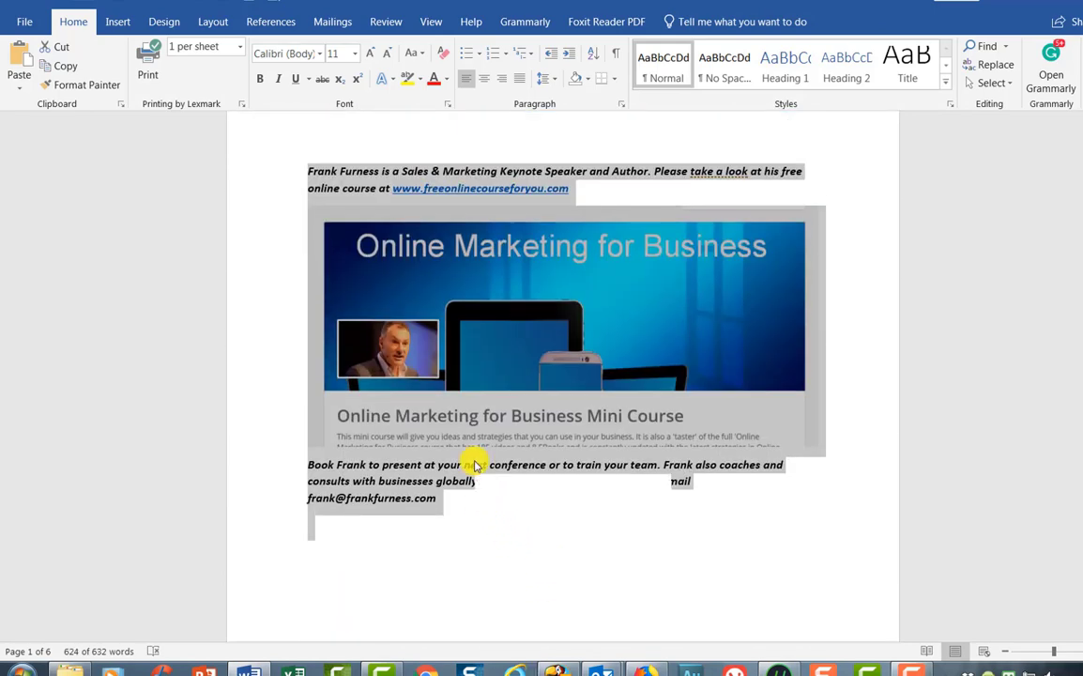
pyautogui.rightClick(472, 460)
pyautogui.click(515, 196)
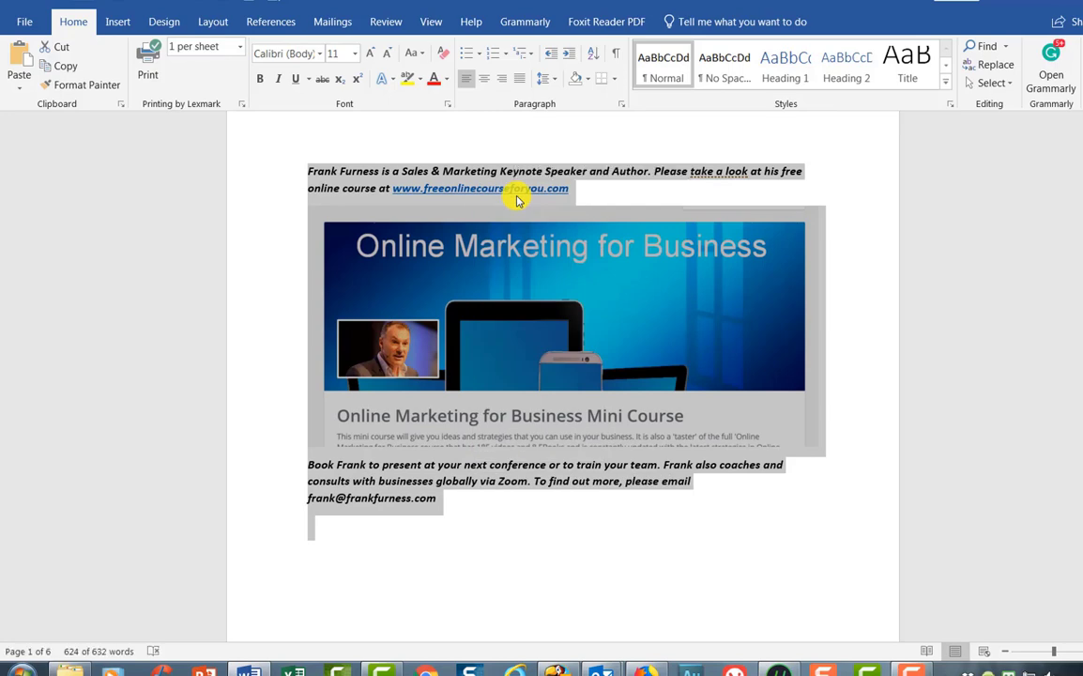
# Step: Paste the copied article text into the body of the LinkedIn article and look through the pasted paragraphs
pyautogui.hotkey('alt', 'Tab')
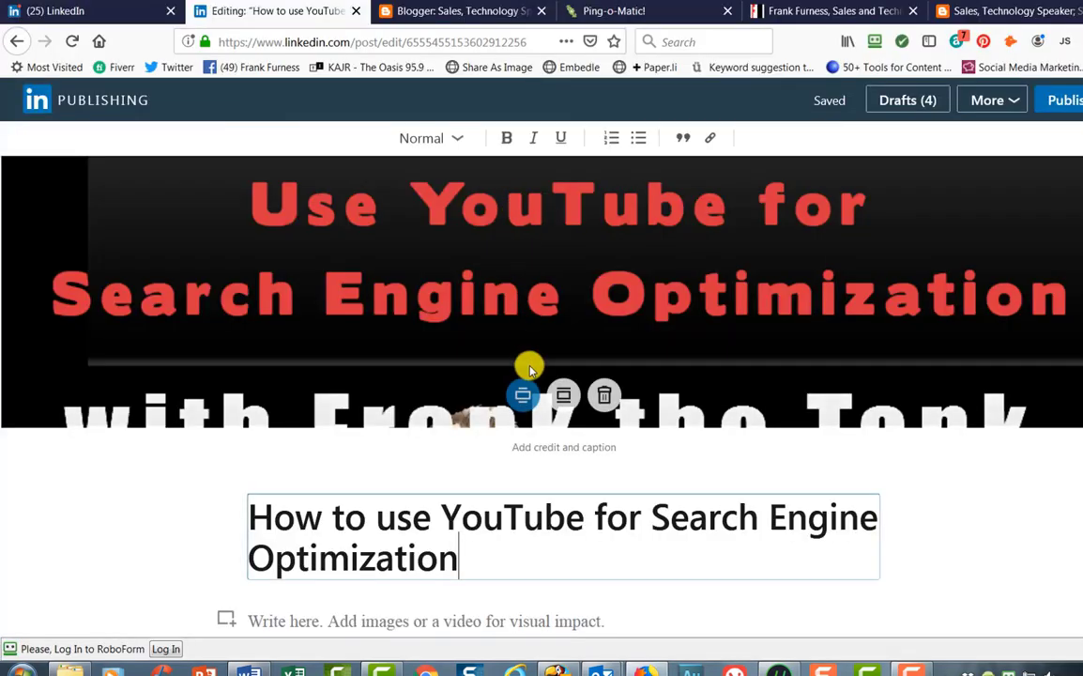
pyautogui.click(281, 621)
pyautogui.rightClick(282, 620)
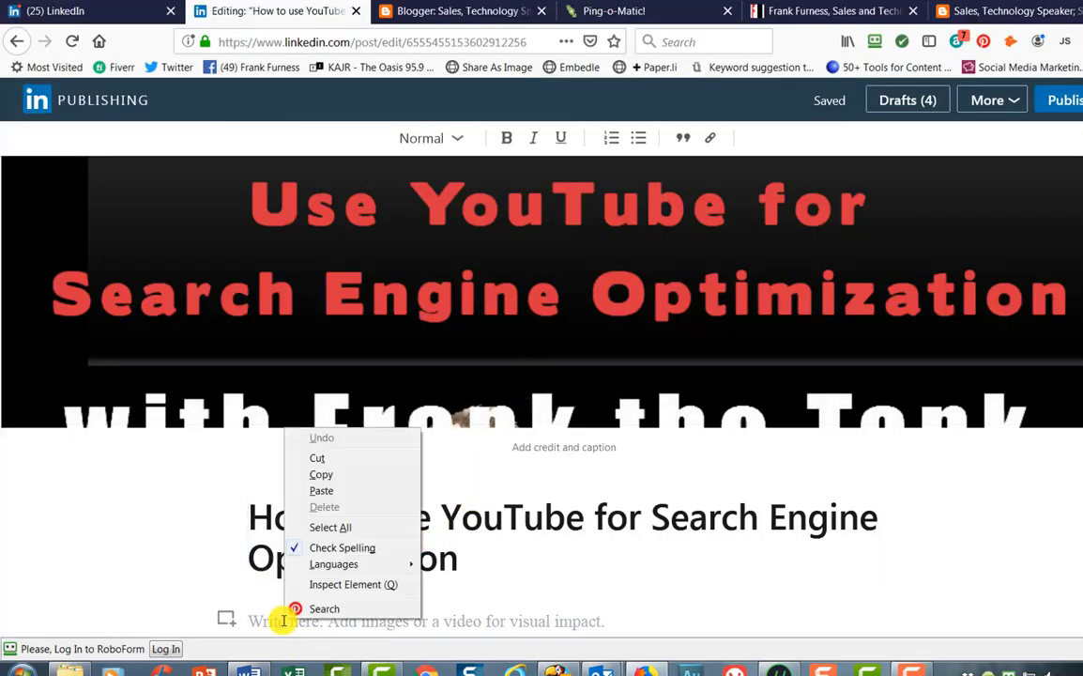
pyautogui.click(323, 494)
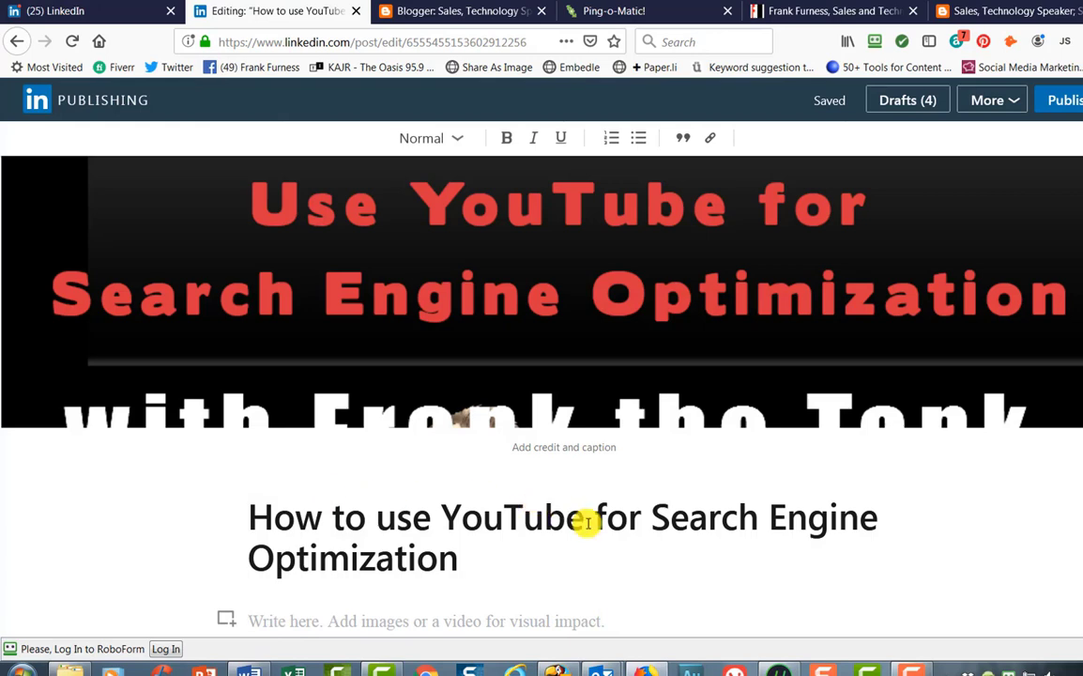
pyautogui.scroll(-5, 614, 541)
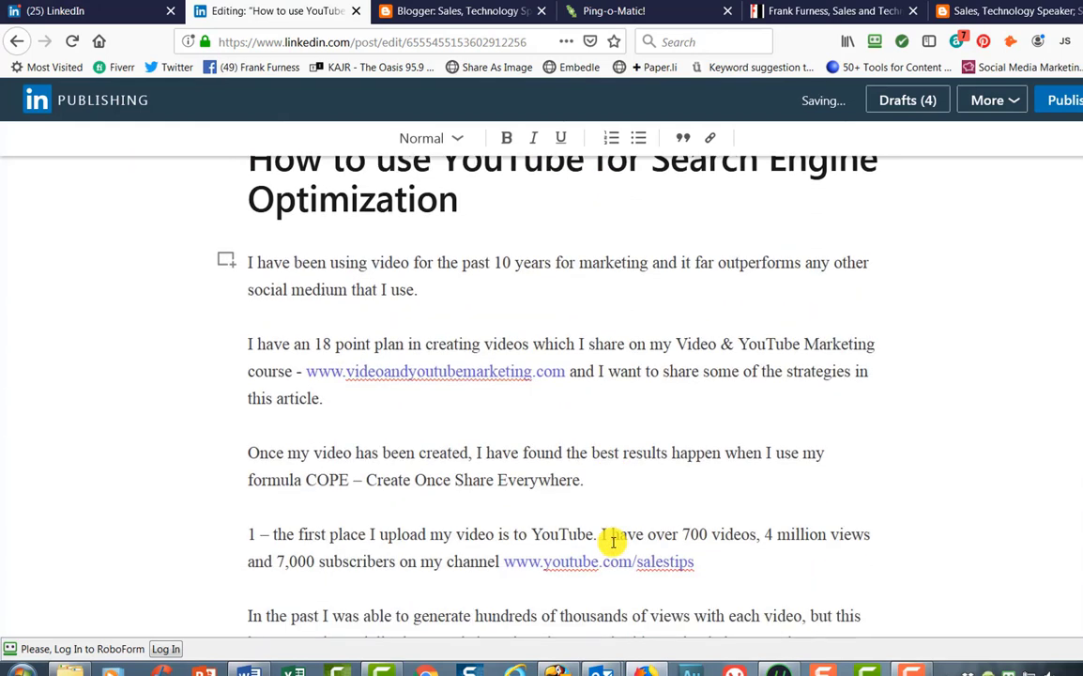
pyautogui.scroll(-7, 613, 541)
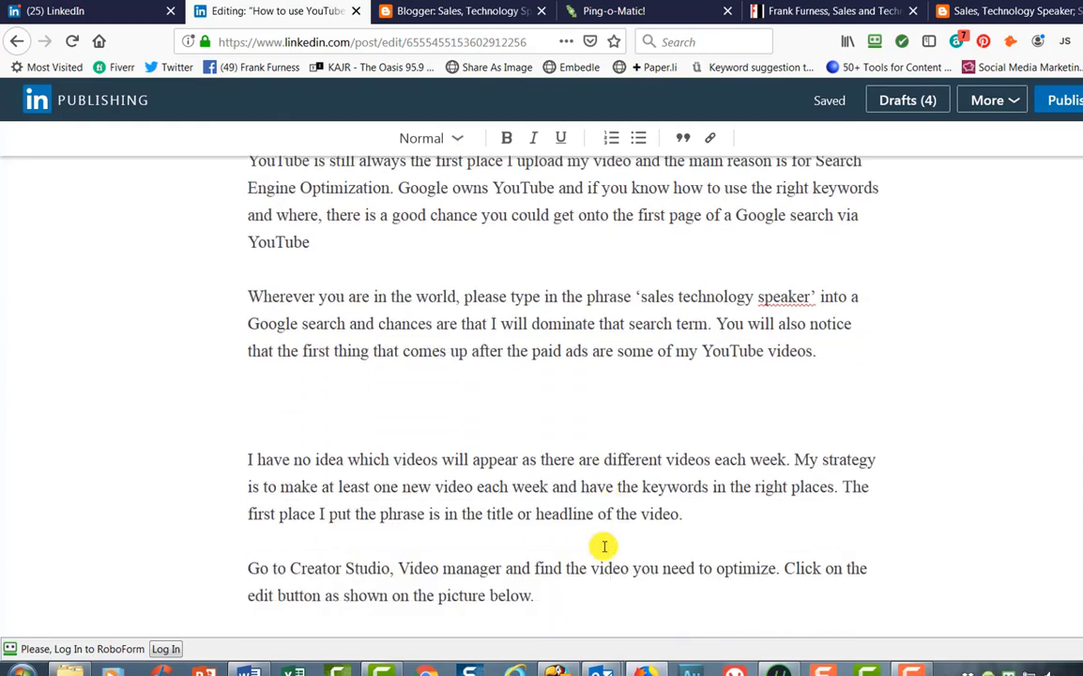
pyautogui.scroll(-6, 604, 547)
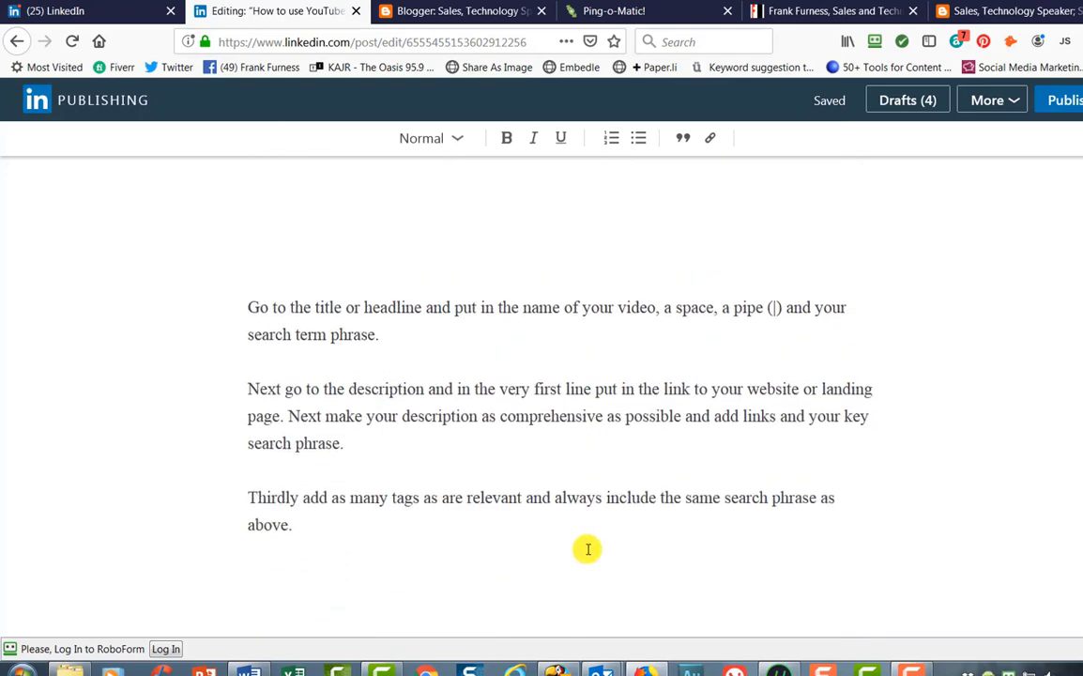
pyautogui.scroll(12, 587, 549)
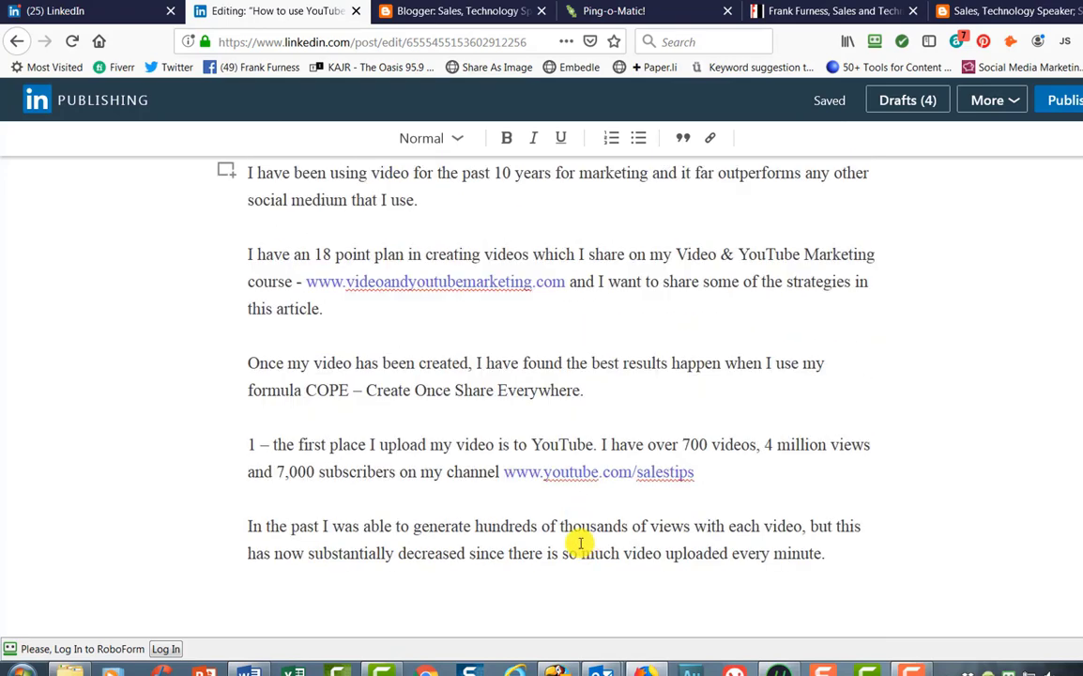
pyautogui.scroll(3, 580, 542)
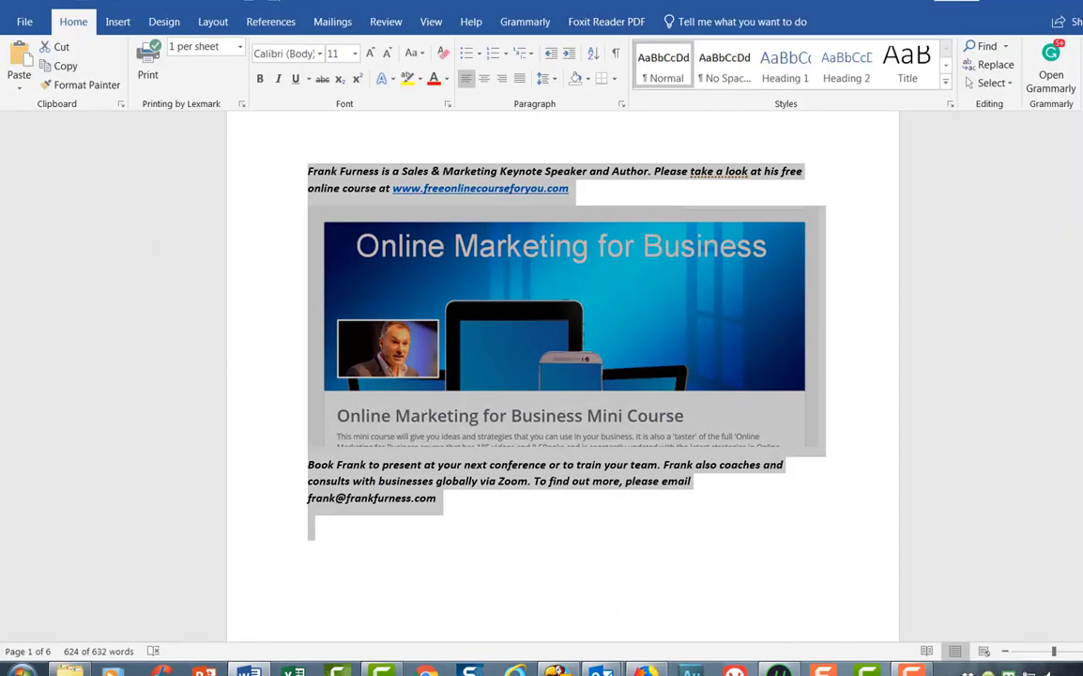
# Step: Check the first picture's place in Word and insert image 1 from "YouTube article 2019" below the "In the past" paragraph in LinkedIn
pyautogui.scroll(20, 562, 376)
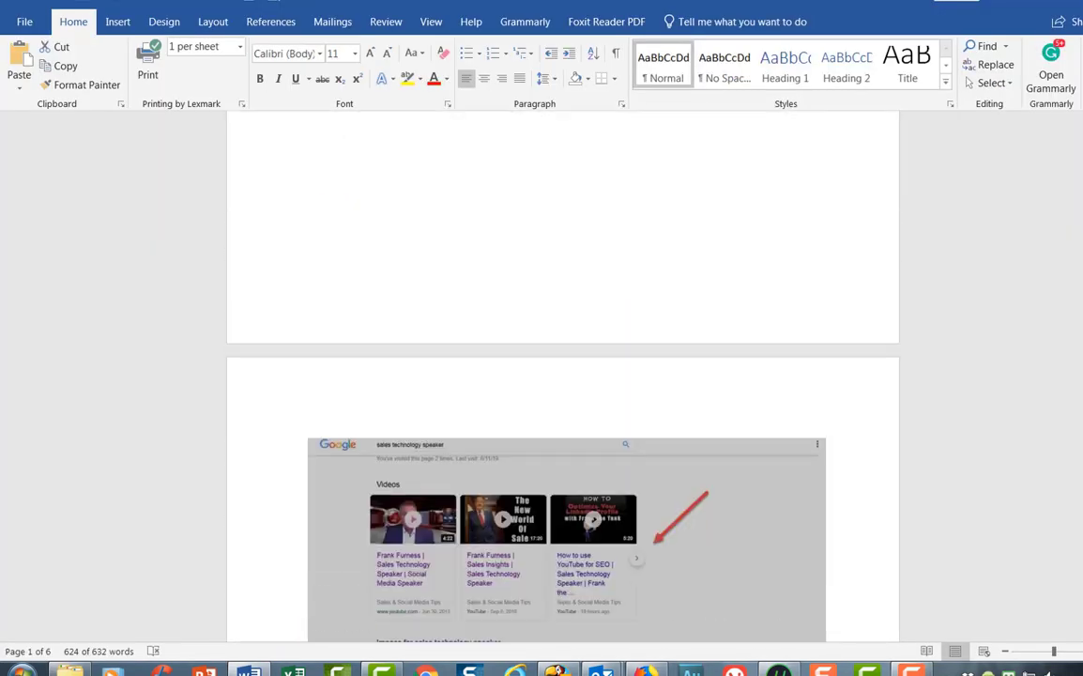
pyautogui.scroll(15, 562, 375)
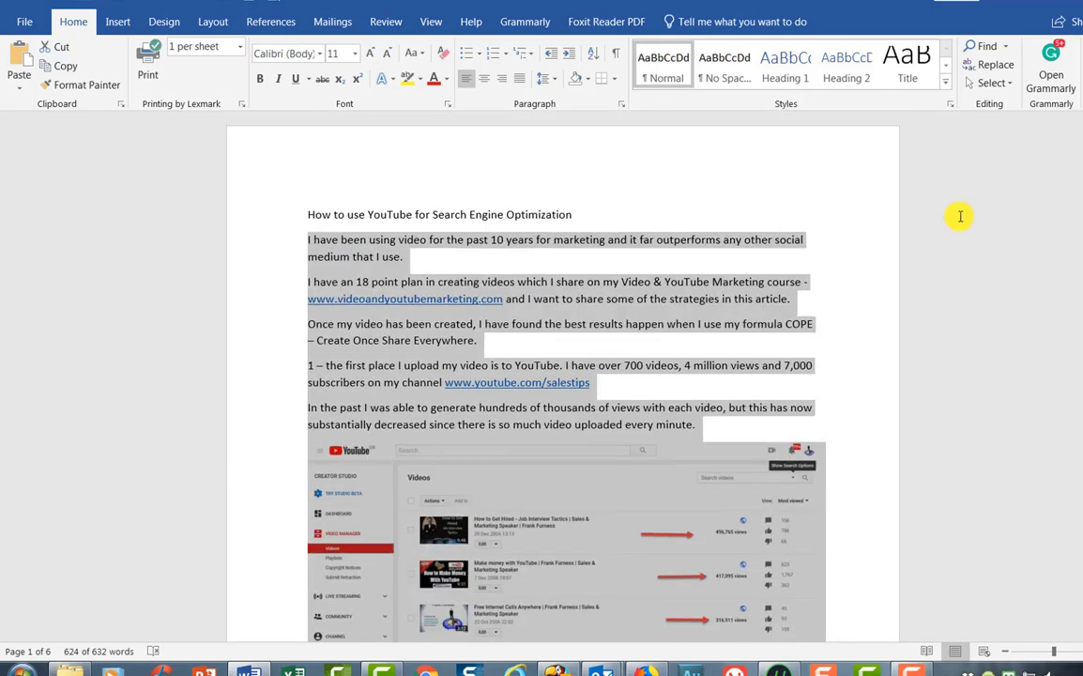
pyautogui.click(735, 428)
pyautogui.hotkey('alt', 'Tab')
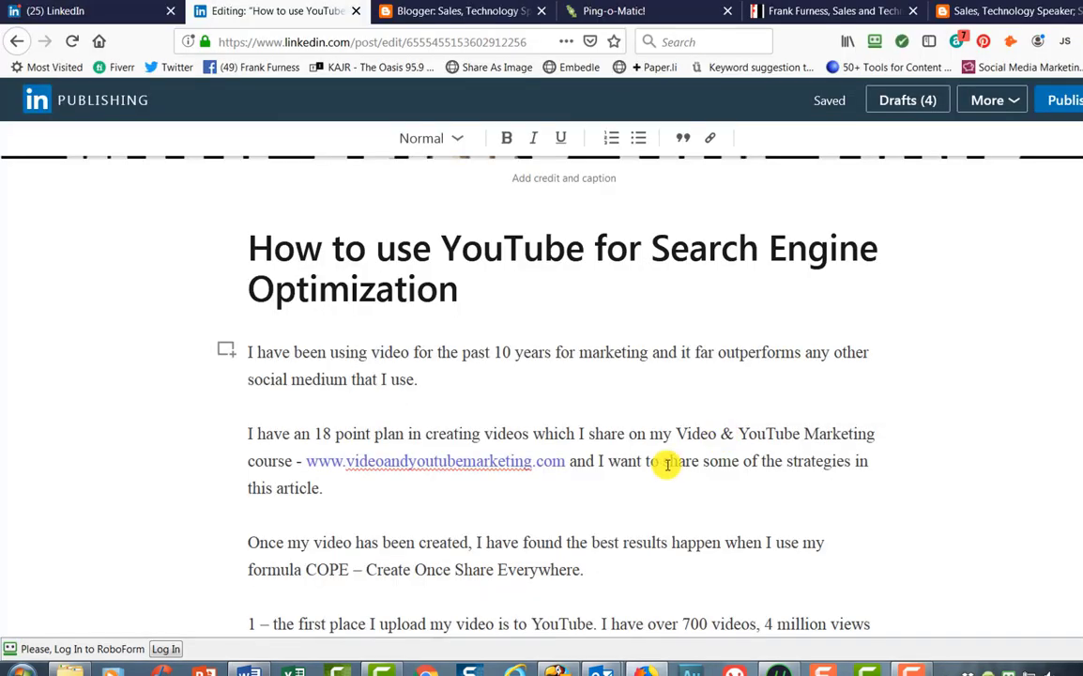
pyautogui.scroll(-5, 666, 464)
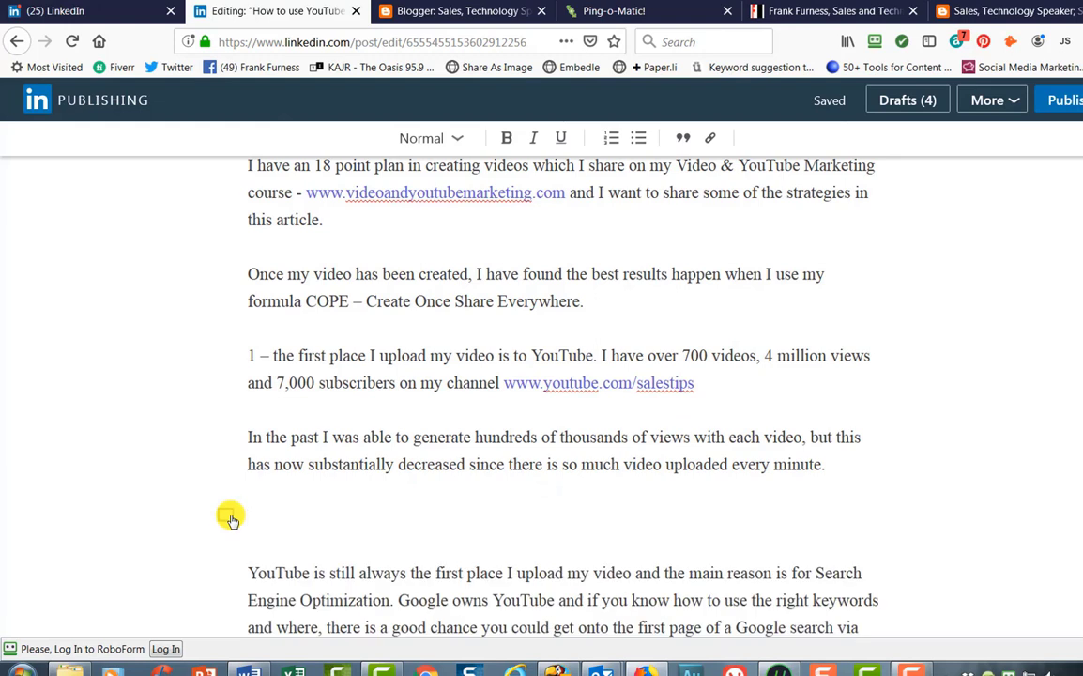
pyautogui.click(231, 519)
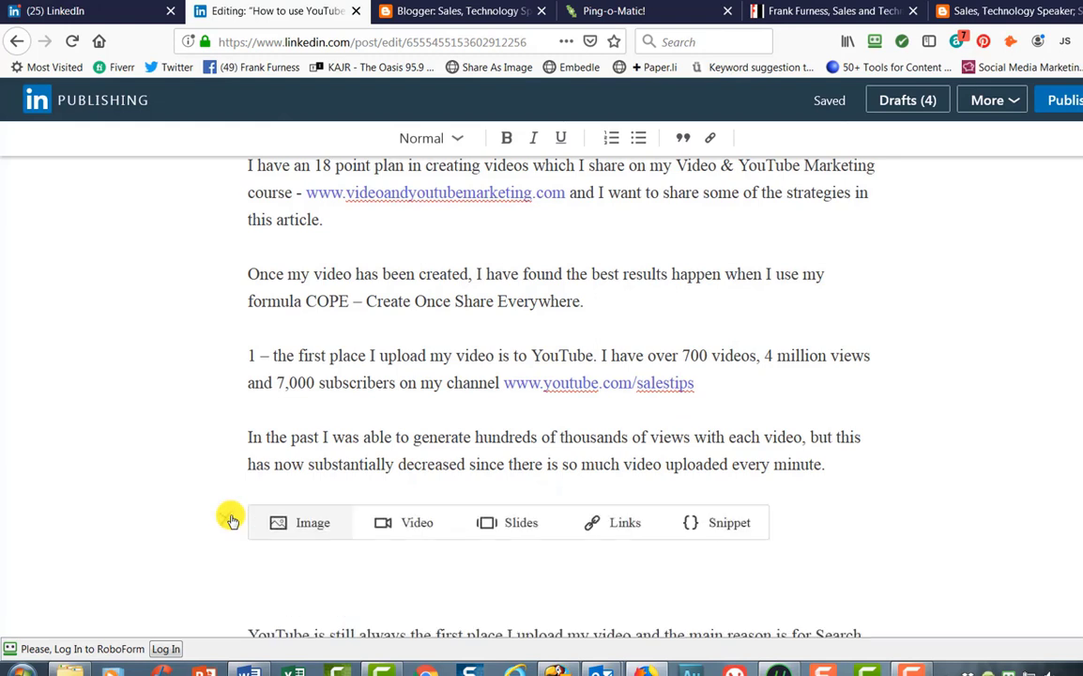
pyautogui.click(324, 525)
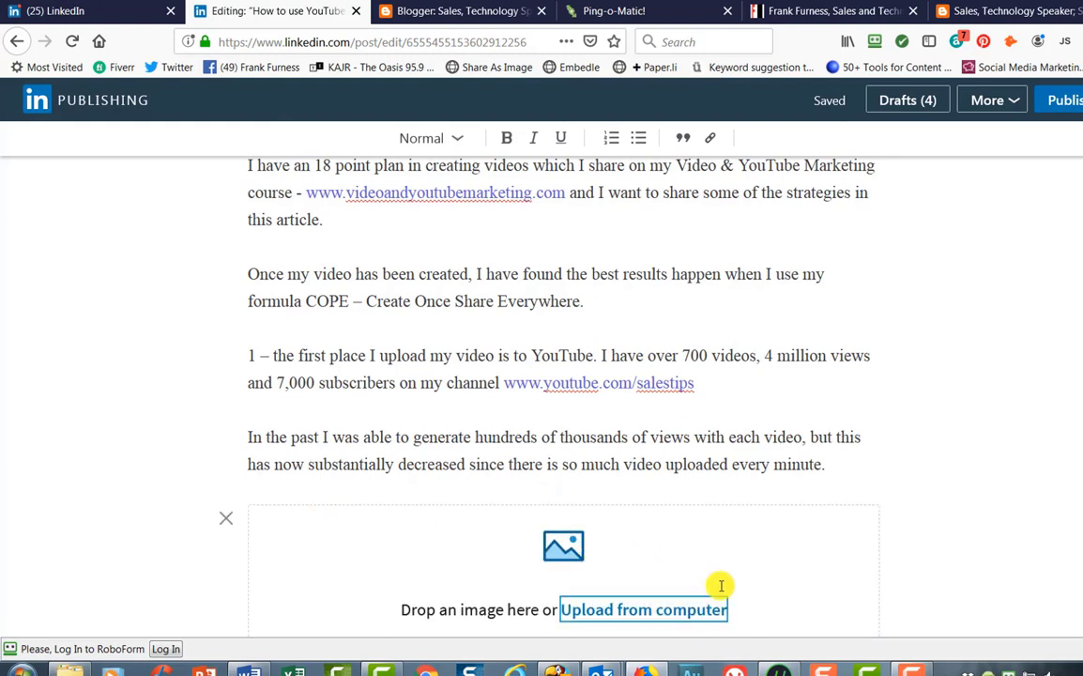
pyautogui.click(690, 611)
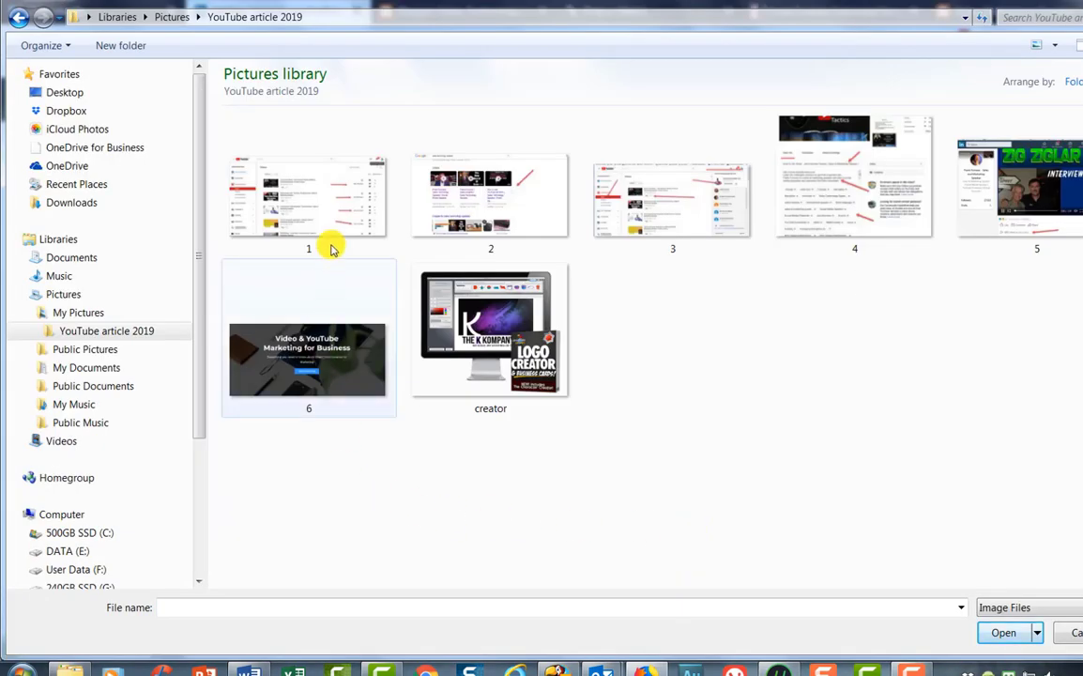
pyautogui.doubleClick(322, 223)
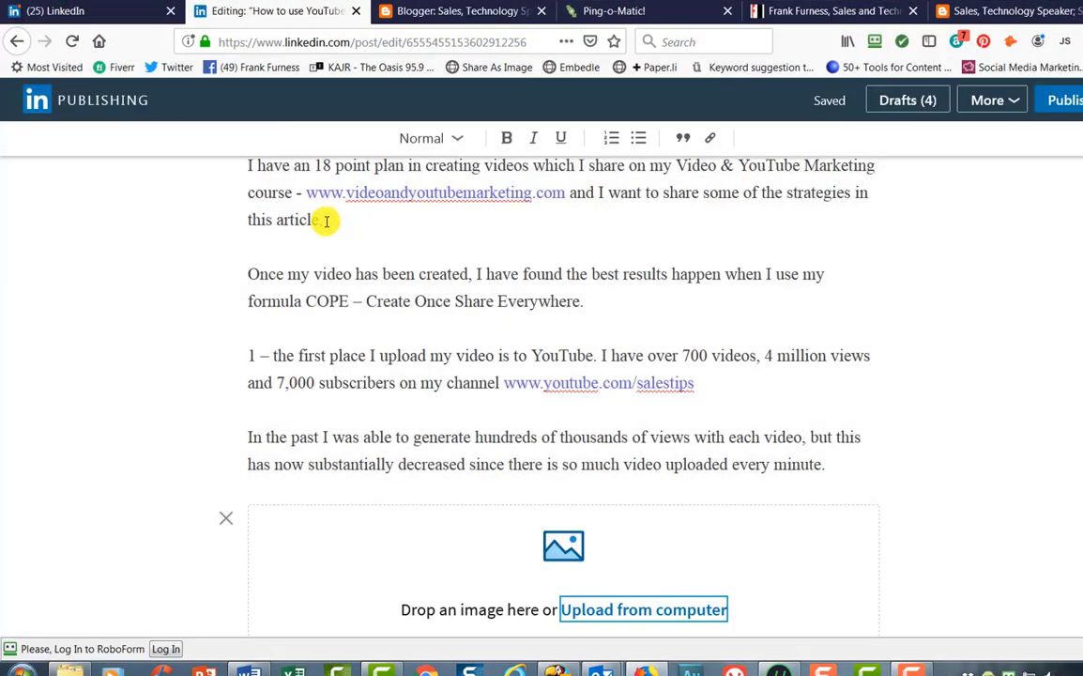
pyautogui.scroll(-4, 998, 500)
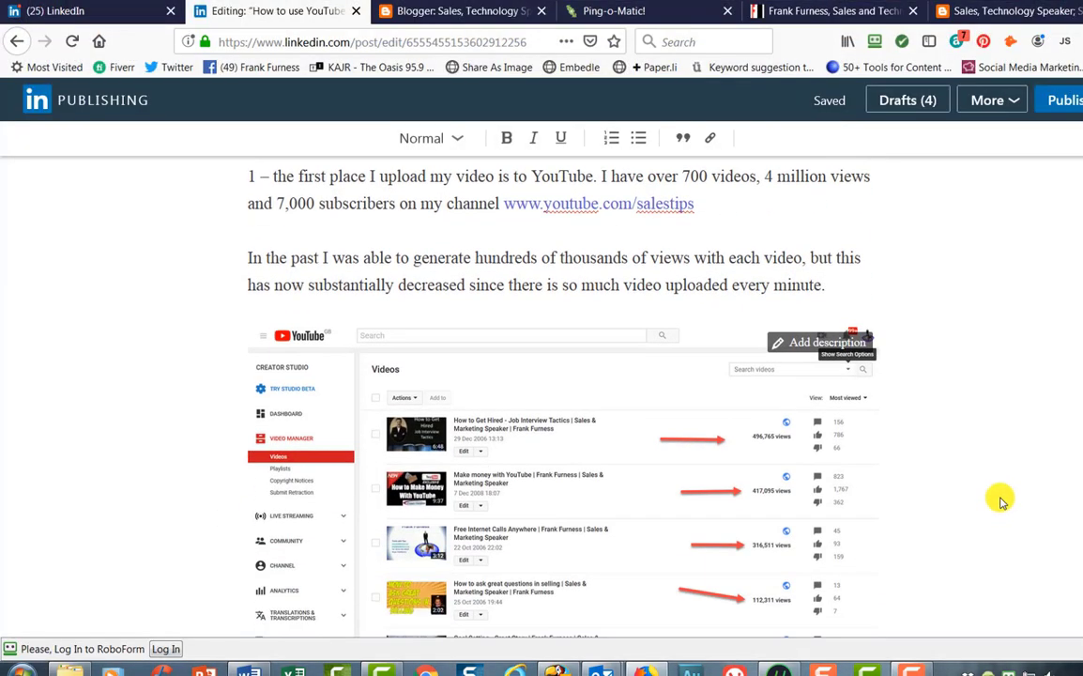
# Step: Check the second picture's place in Word and insert the Google search results picture below the "Wherever you are in the world" paragraph in LinkedIn
pyautogui.hotkey('alt', 'Tab')
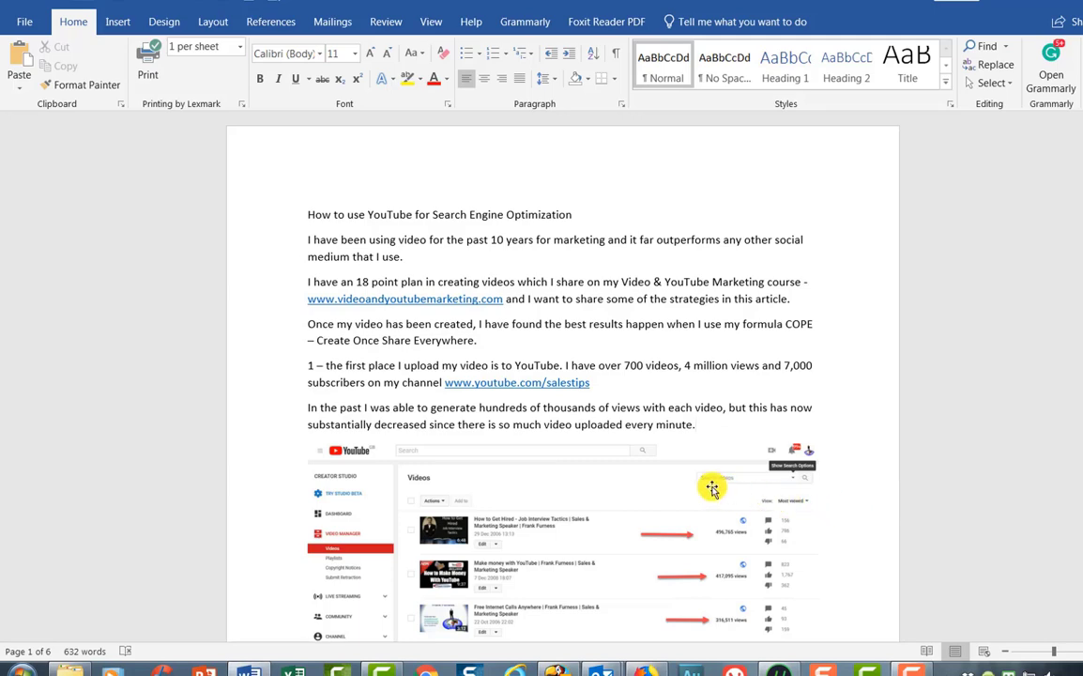
pyautogui.scroll(-2, 675, 499)
pyautogui.scroll(-6, 676, 499)
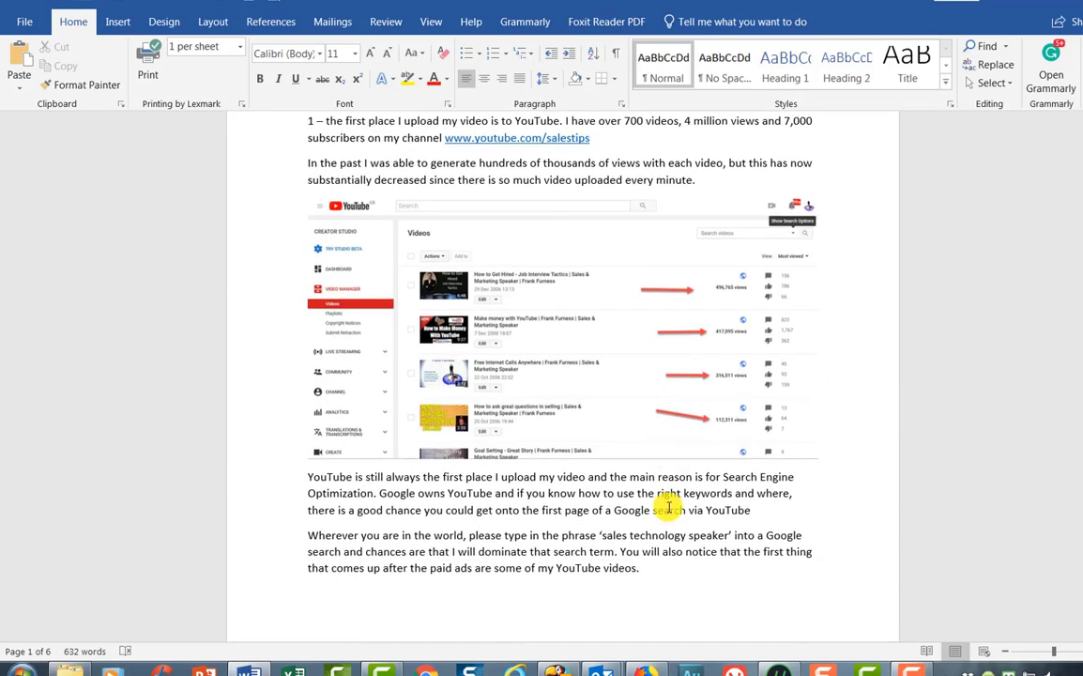
pyautogui.scroll(-6, 668, 507)
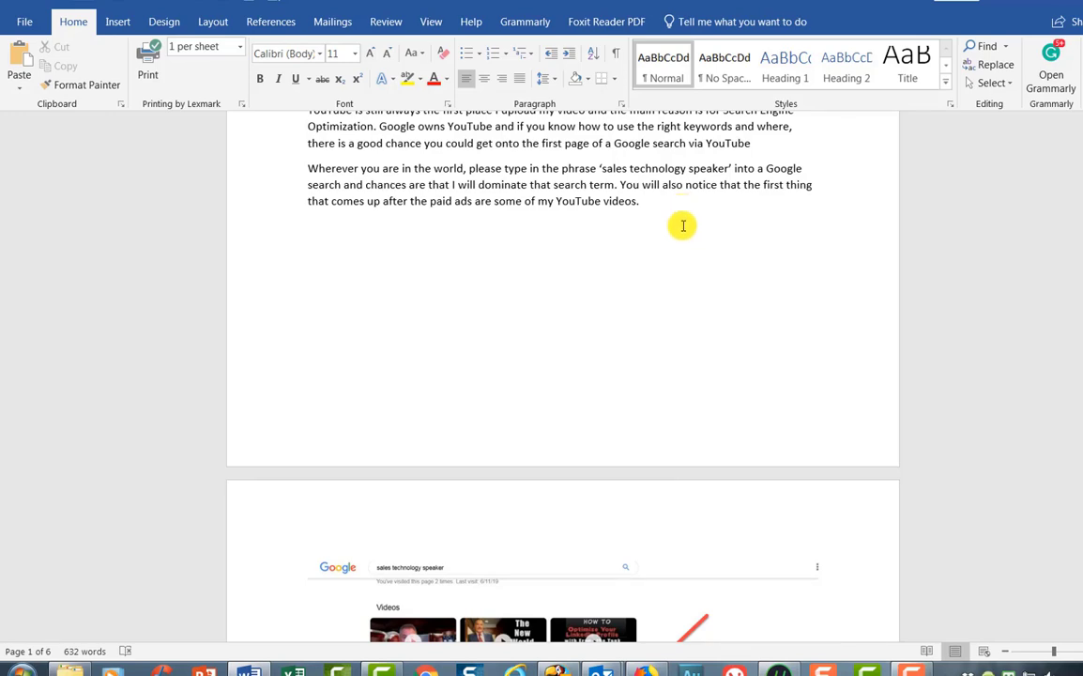
pyautogui.scroll(-3, 683, 225)
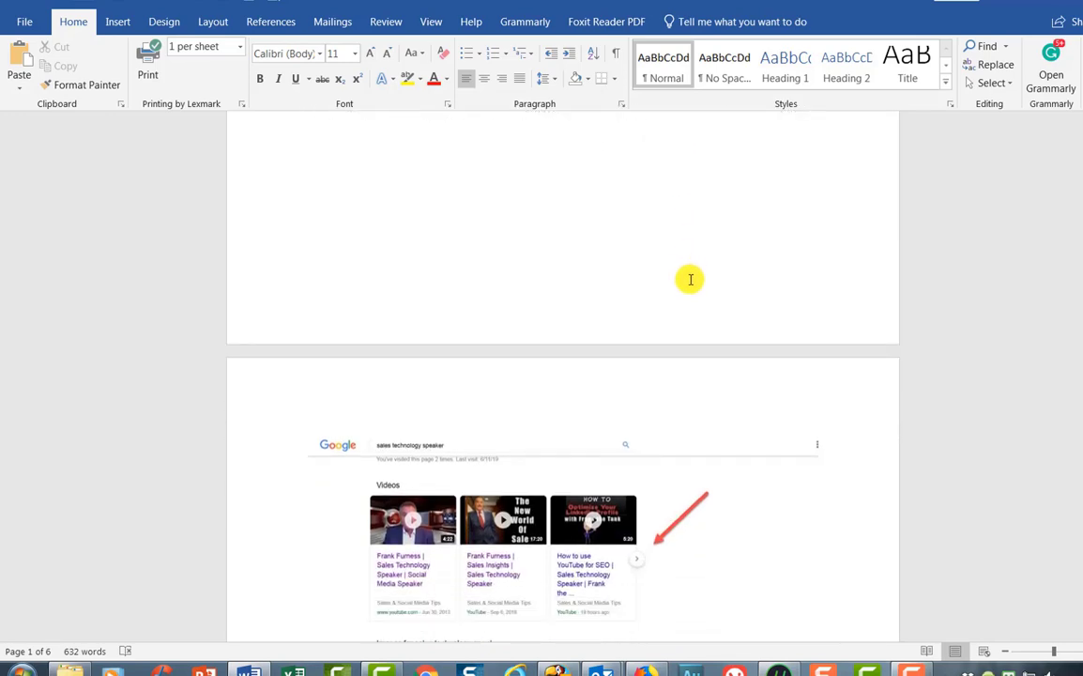
pyautogui.hotkey('alt', 'Tab')
pyautogui.scroll(-3, 692, 366)
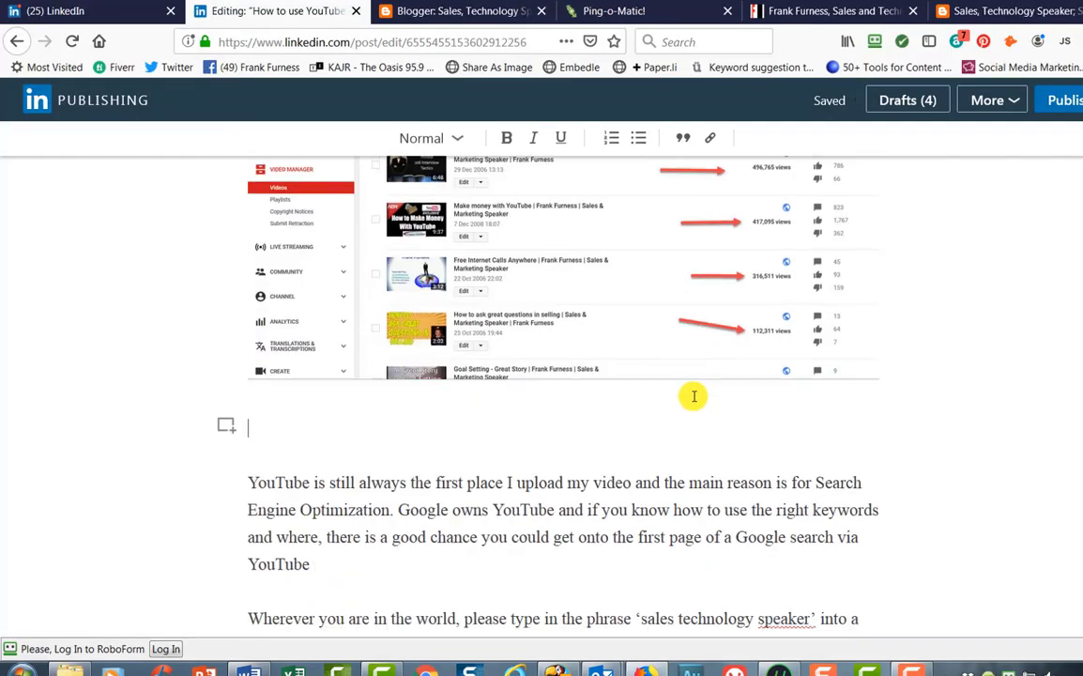
pyautogui.scroll(-1, 693, 395)
pyautogui.scroll(-3, 686, 406)
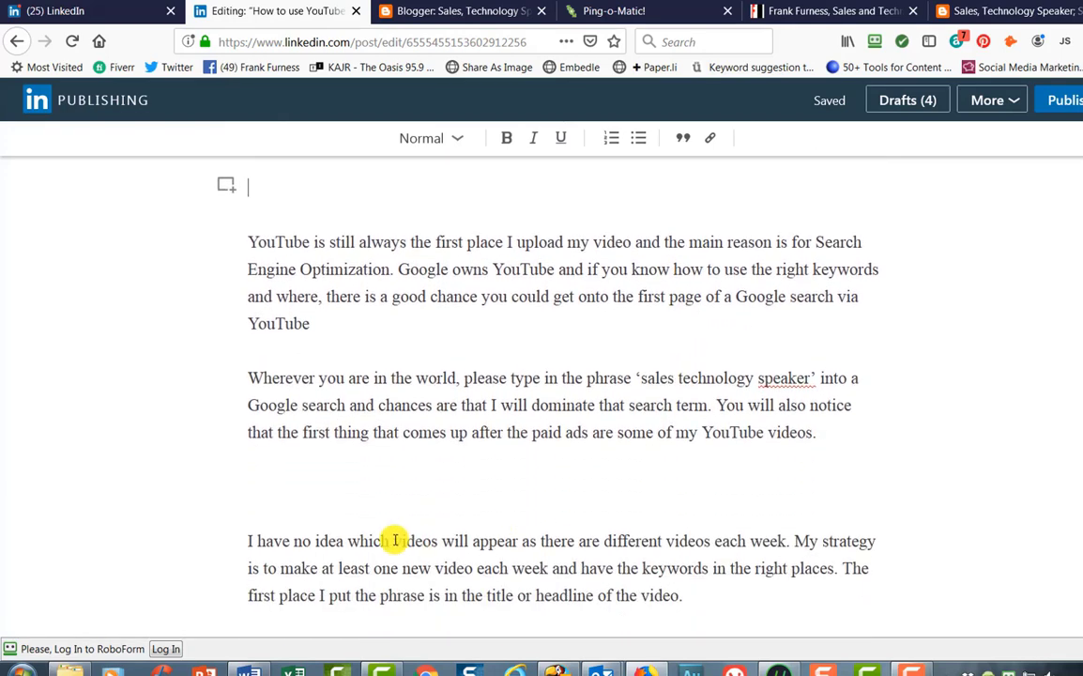
pyautogui.click(224, 454)
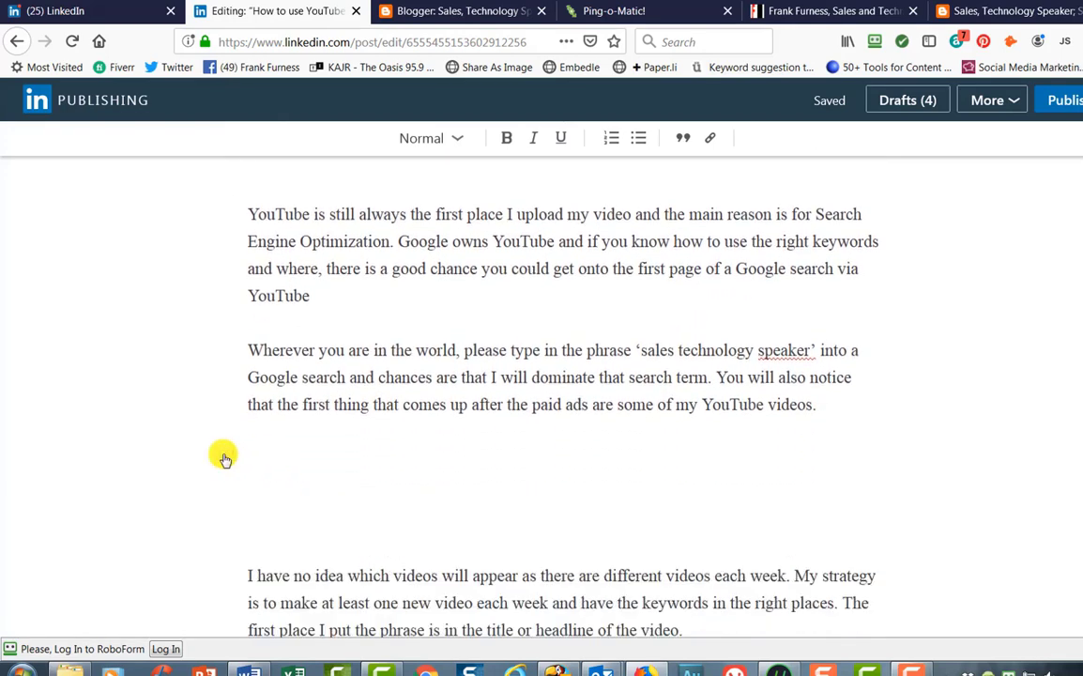
pyautogui.click(311, 469)
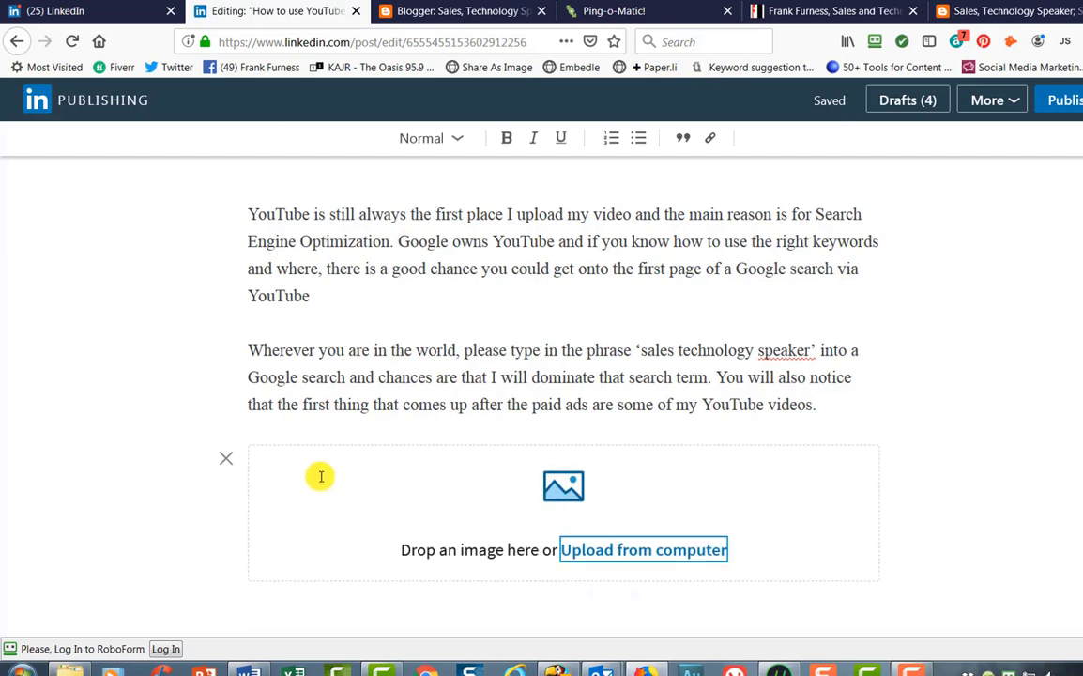
pyautogui.click(644, 550)
pyautogui.doubleClick(502, 230)
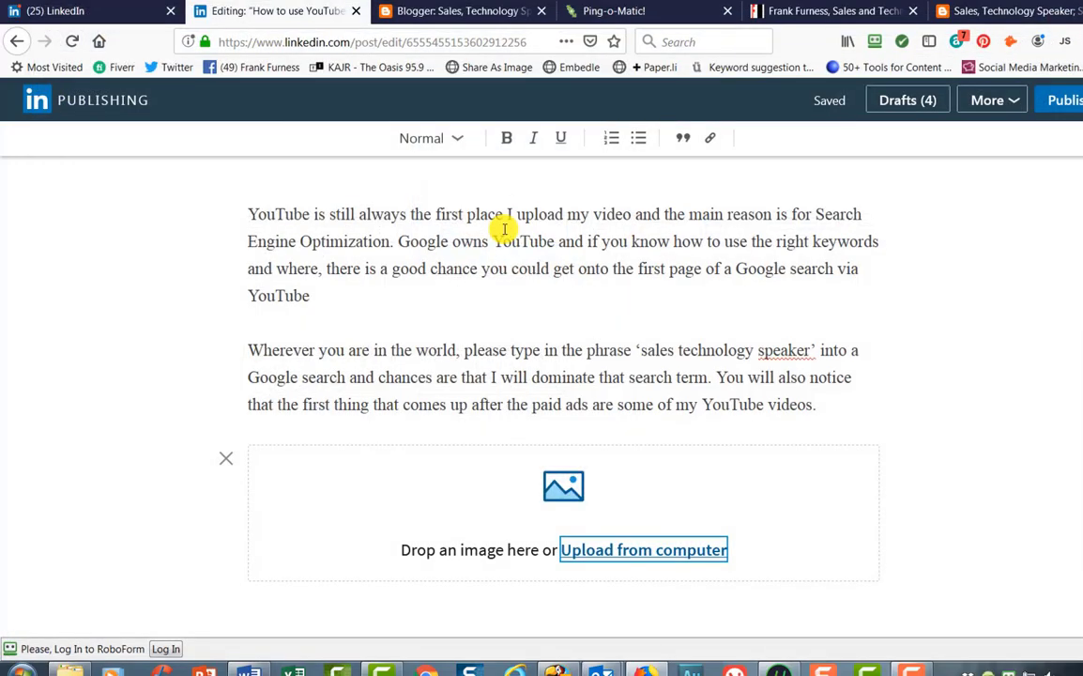
pyautogui.scroll(-5, 926, 468)
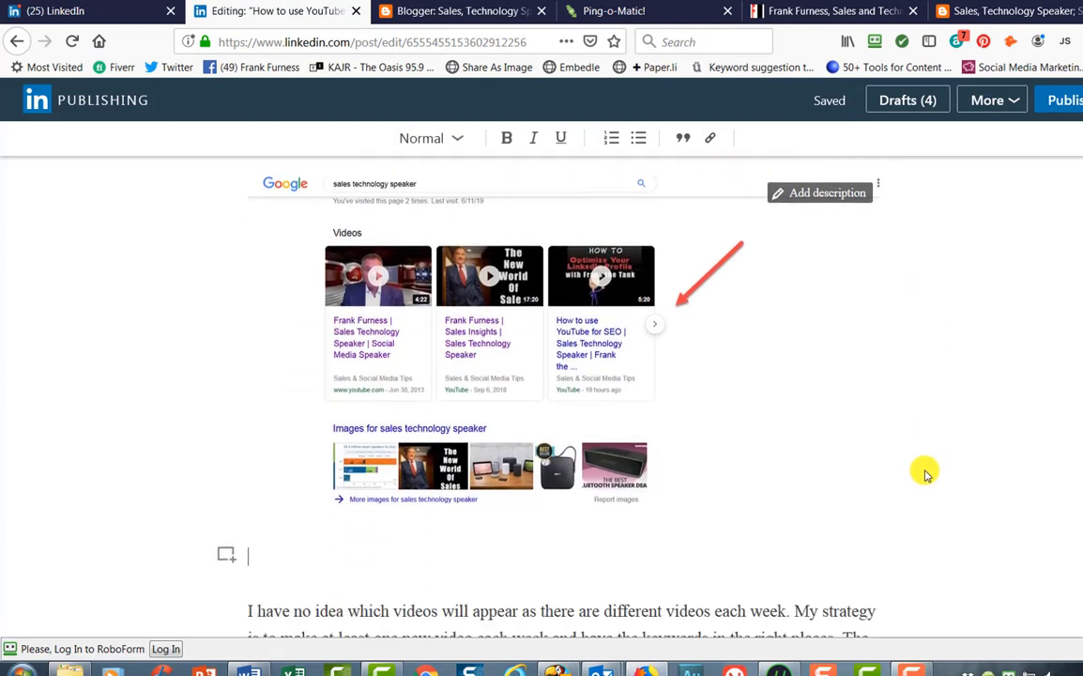
# Step: Add a video placeholder below the line "Take a look at the video I have created to explain everything in the article."
pyautogui.scroll(-15, 924, 474)
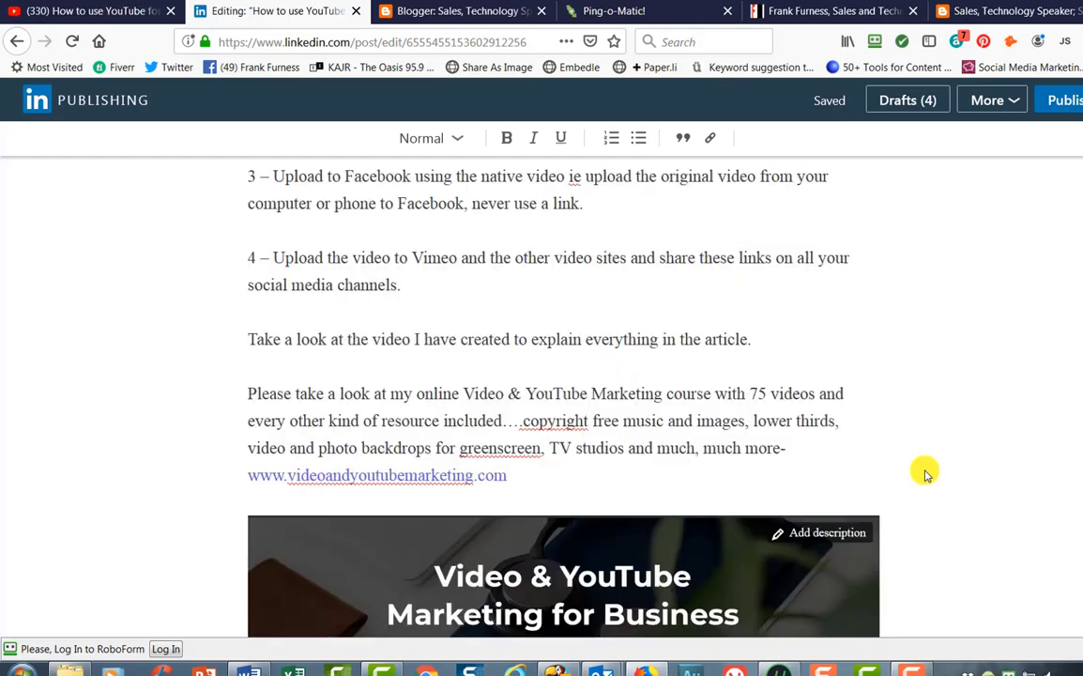
pyautogui.click(230, 376)
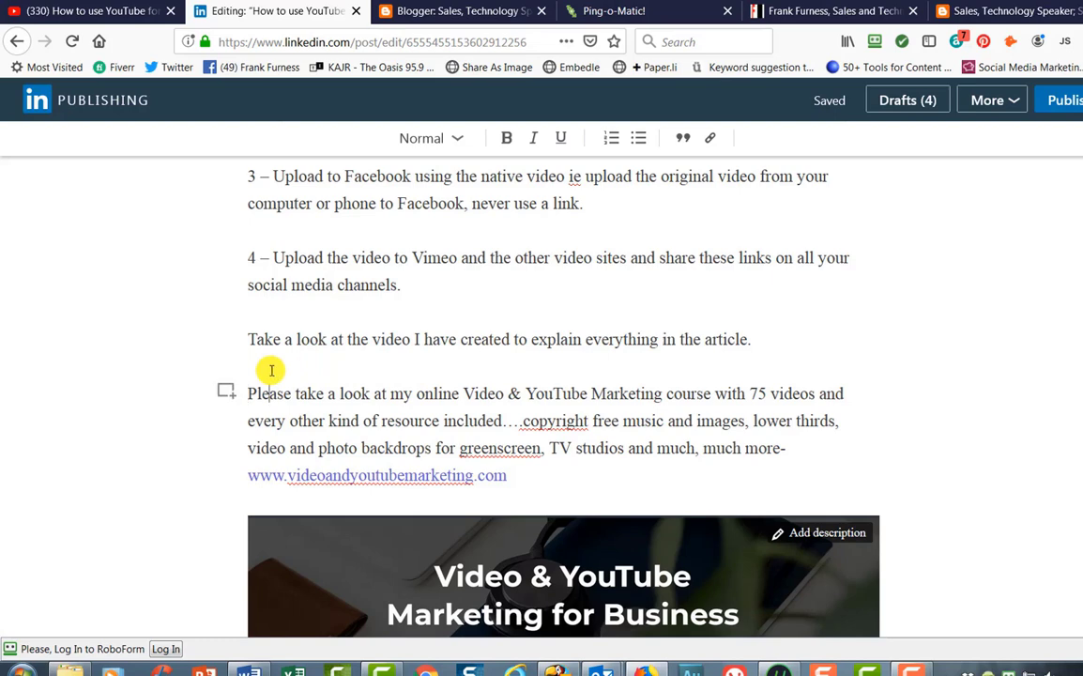
pyautogui.click(230, 394)
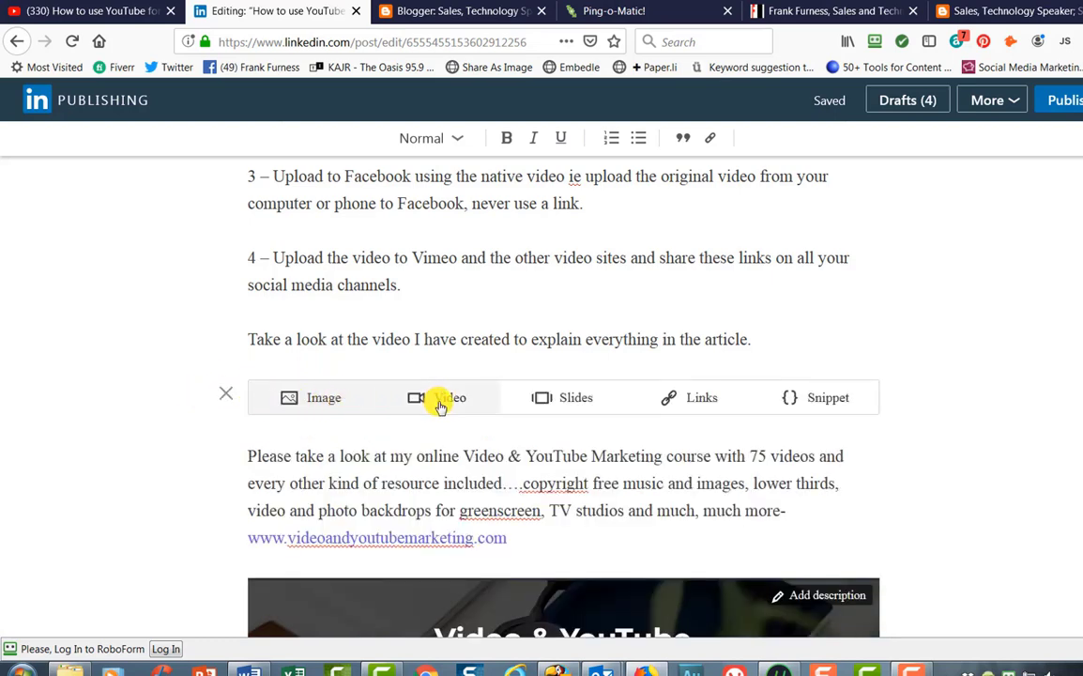
pyautogui.click(440, 406)
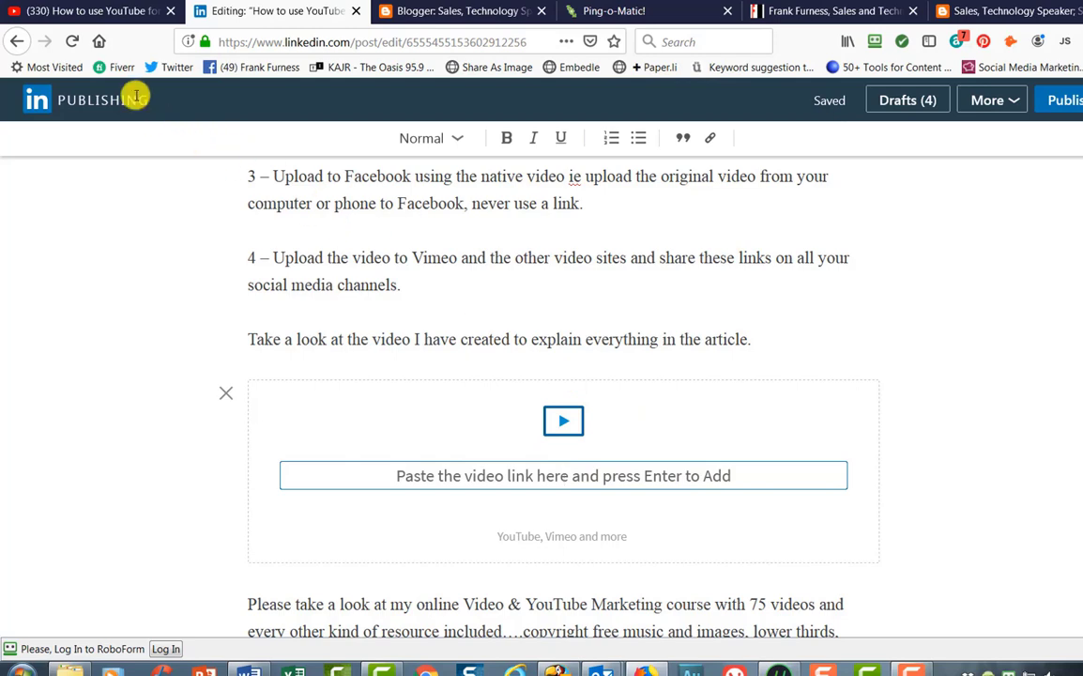
# Step: Switch to the YouTube page of the "How to use YouTube for SEO" video and copy its web address
pyautogui.click(123, 14)
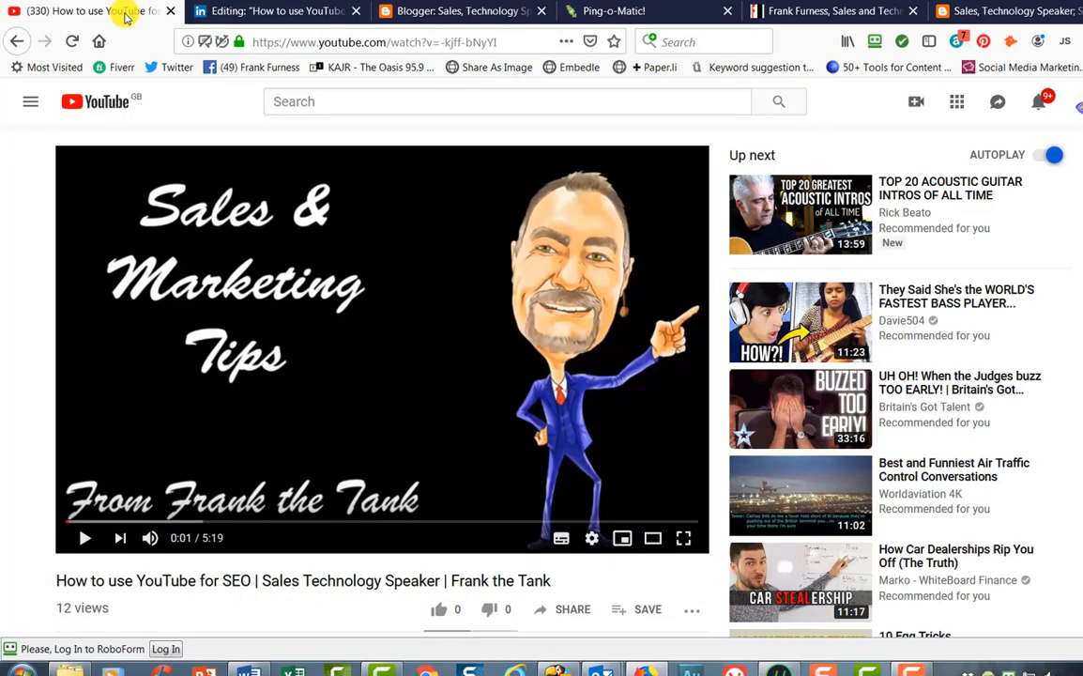
pyautogui.click(343, 43)
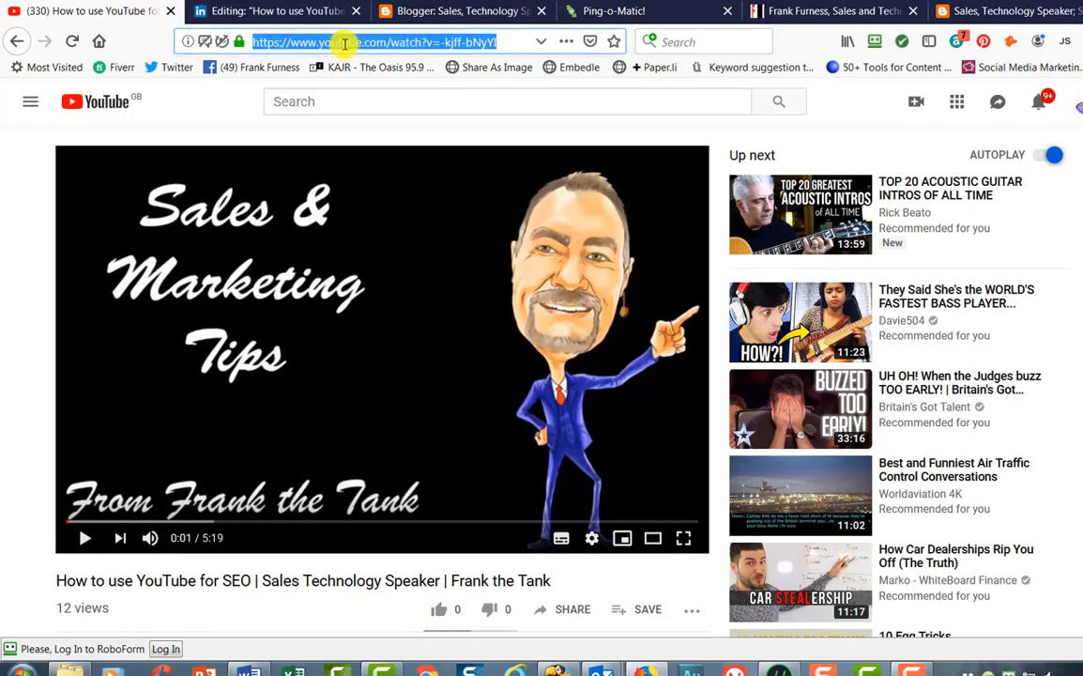
pyautogui.rightClick(344, 43)
pyautogui.click(366, 93)
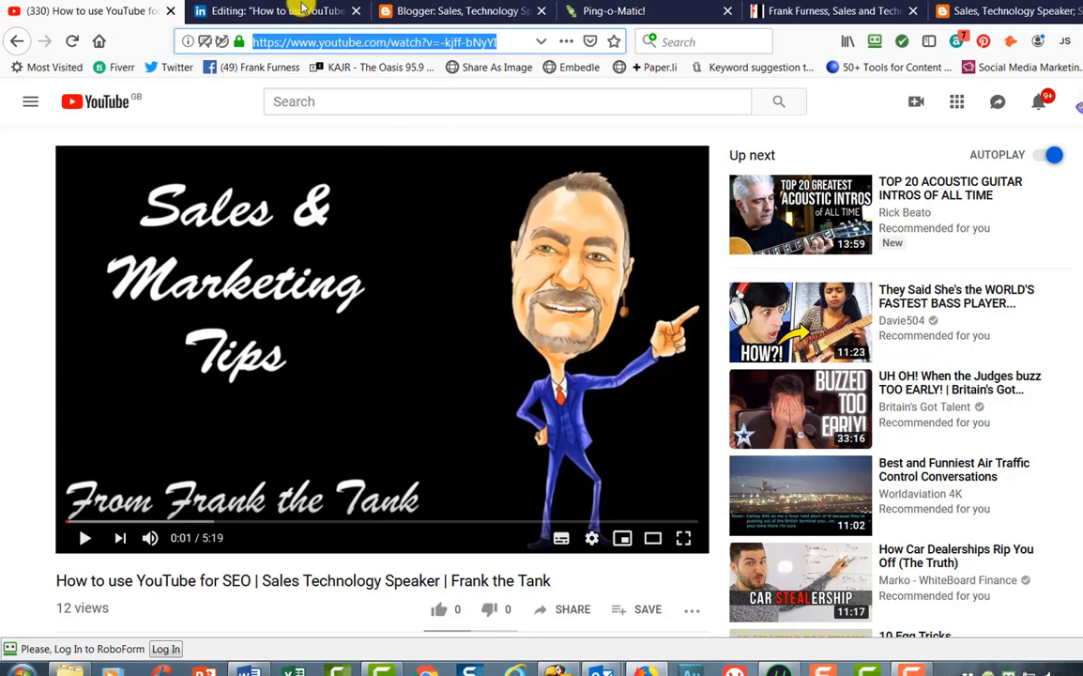
pyautogui.click(302, 10)
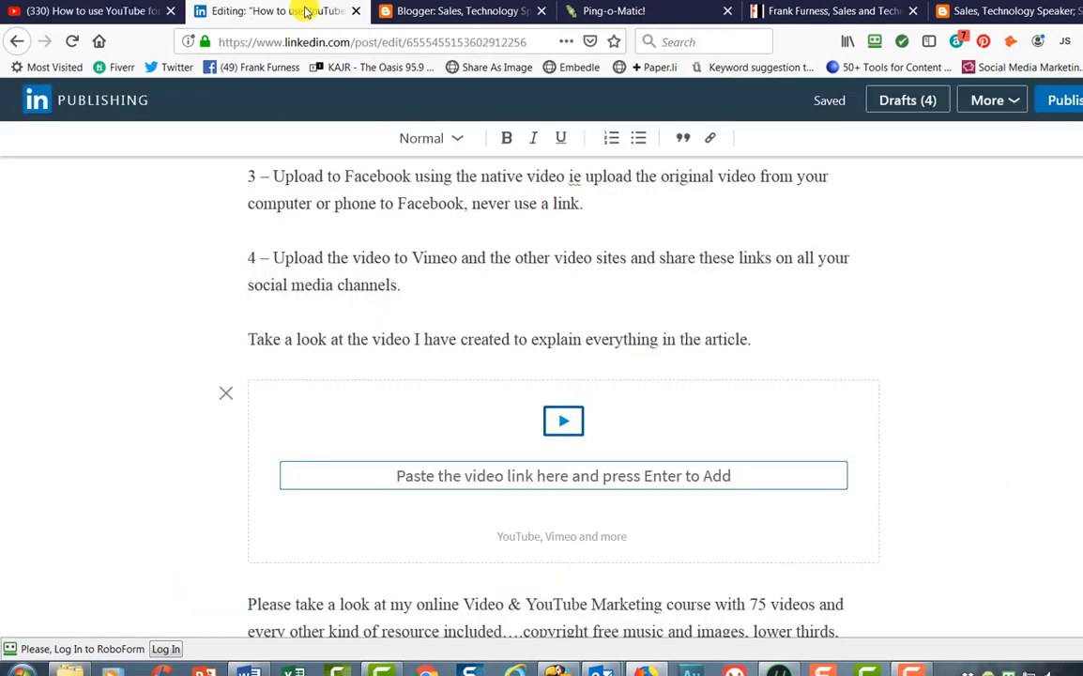
pyautogui.rightClick(435, 473)
pyautogui.click(472, 536)
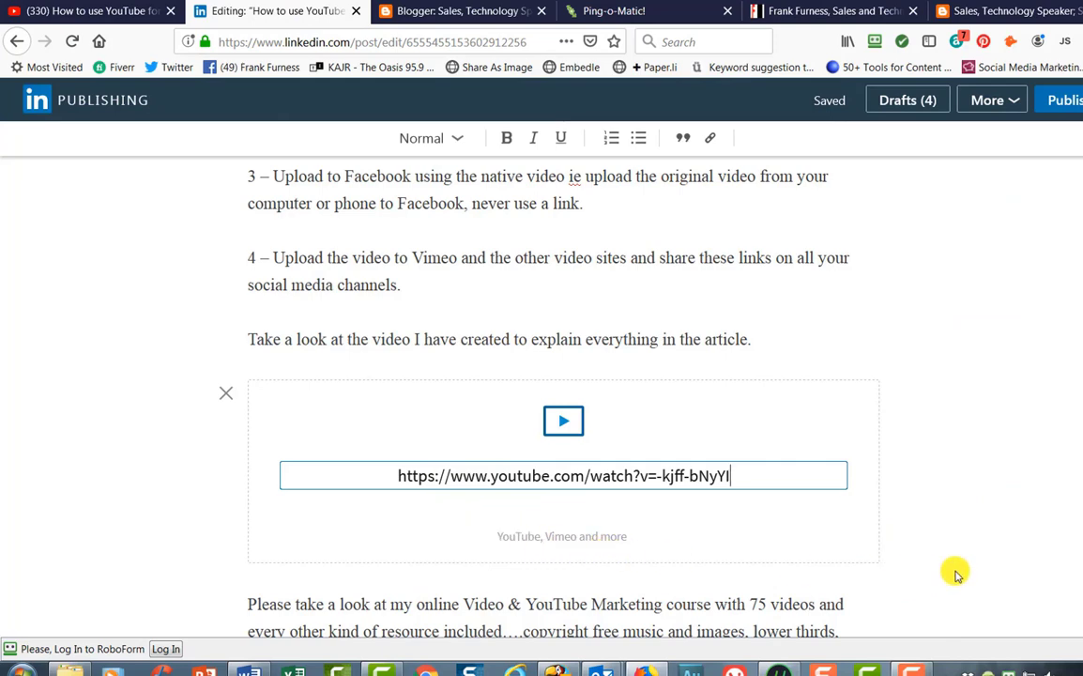
pyautogui.press('Return')
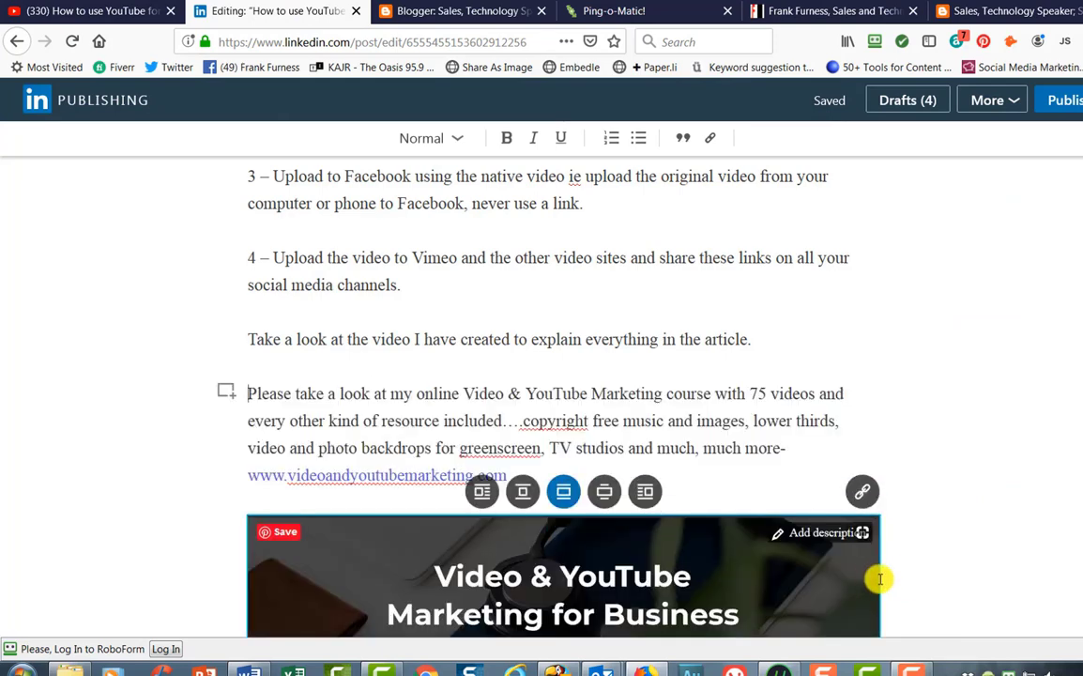
pyautogui.scroll(-2, 880, 579)
pyautogui.scroll(2, 880, 579)
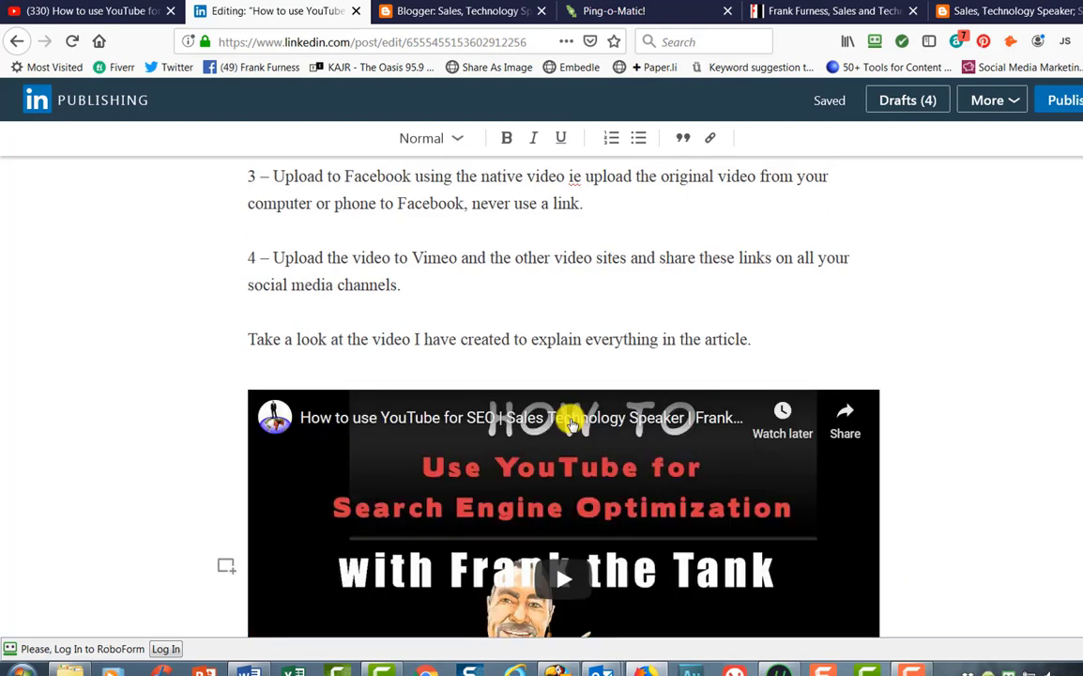
# Step: Look through the article from the embedded video back up to the headline, checking the pictures and spacing
pyautogui.scroll(-2, 571, 423)
pyautogui.scroll(6, 570, 420)
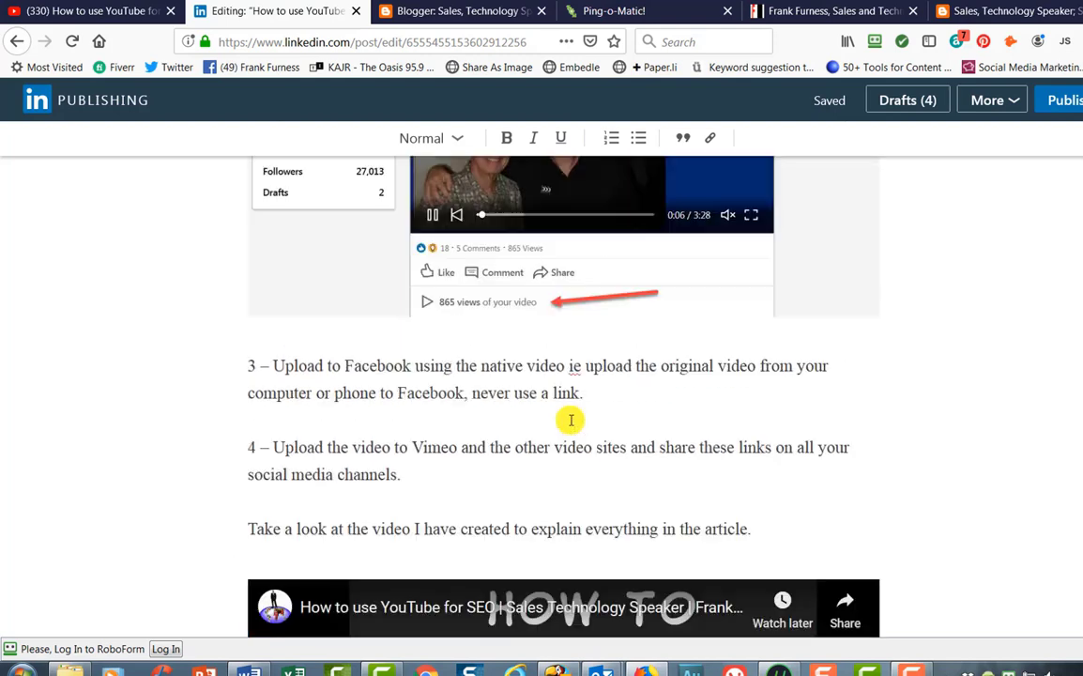
pyautogui.scroll(12, 571, 420)
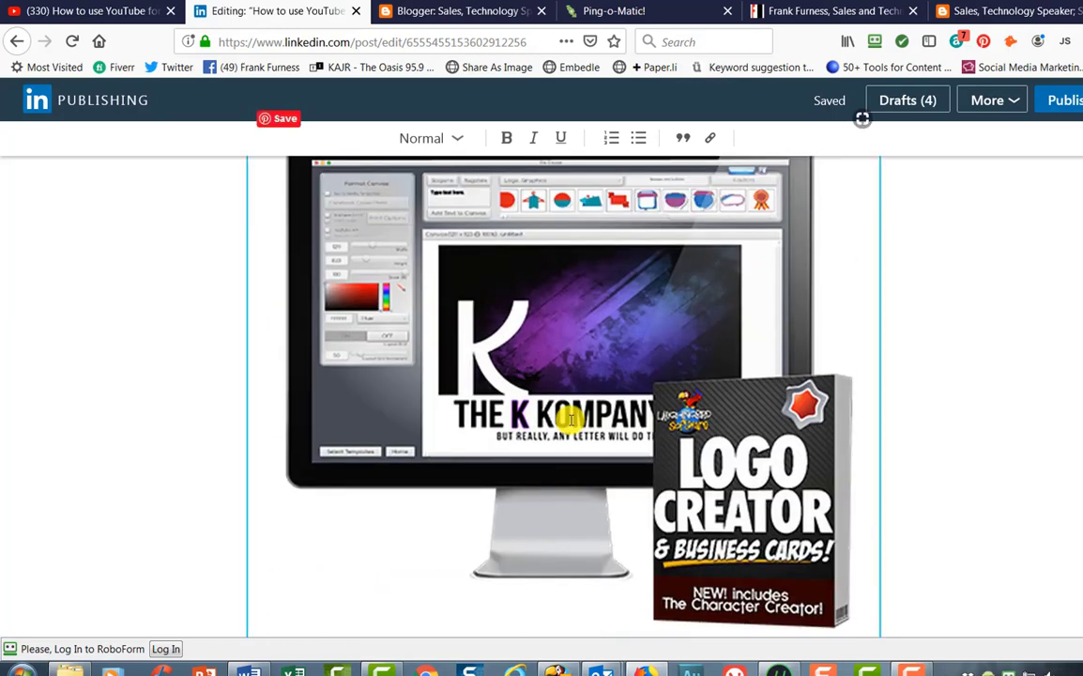
pyautogui.scroll(10, 570, 419)
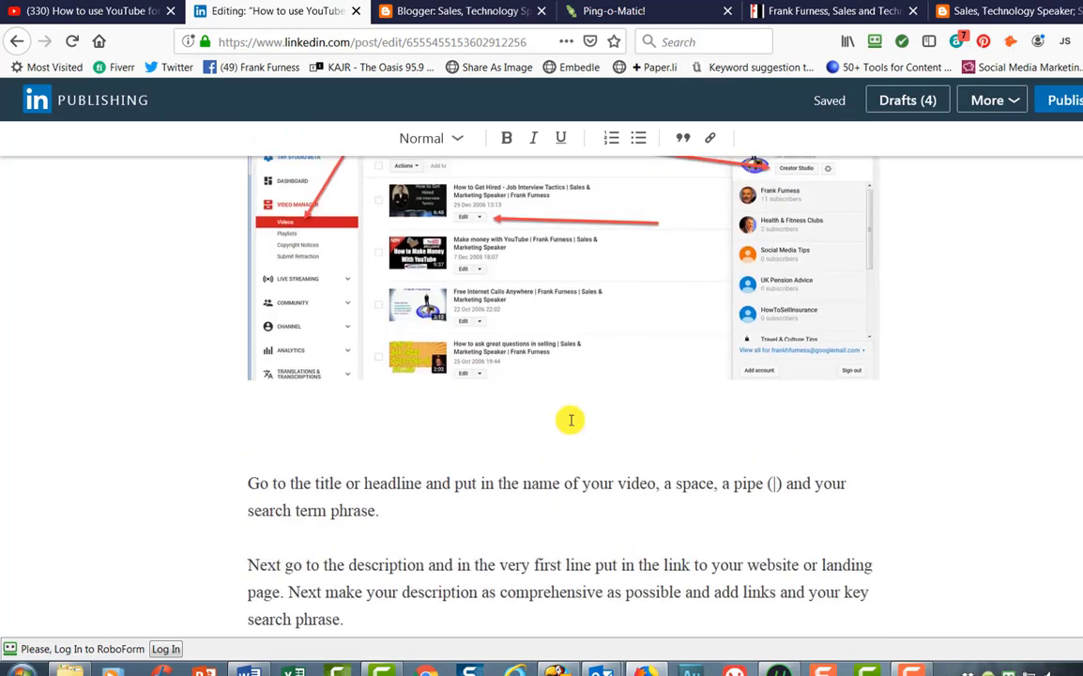
pyautogui.scroll(10, 570, 420)
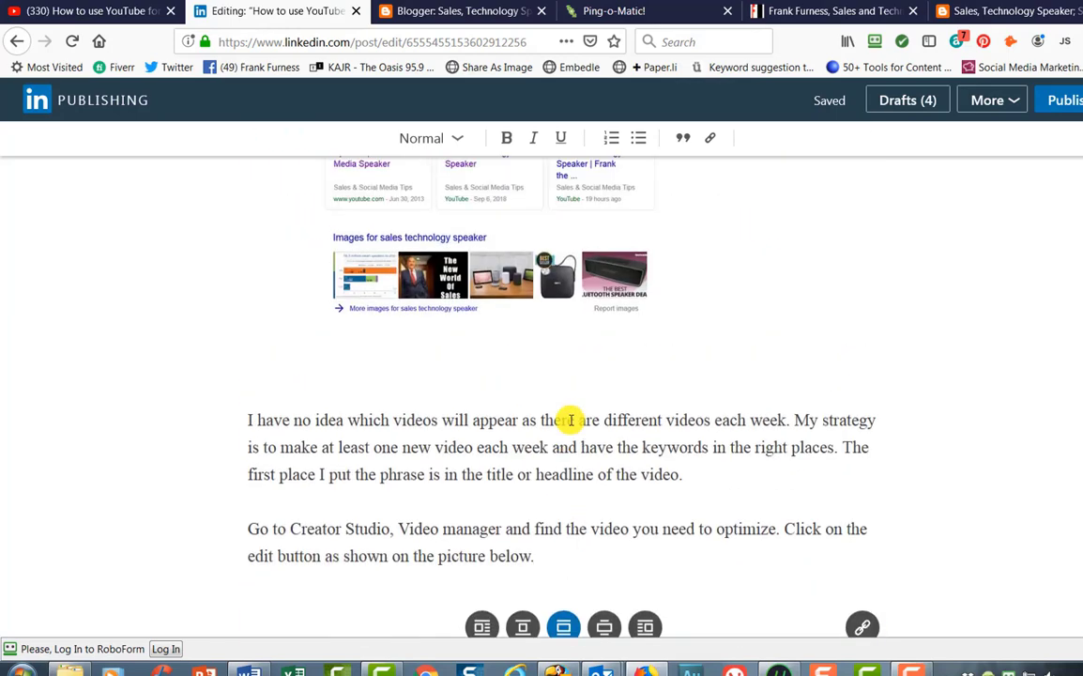
pyautogui.scroll(10, 570, 420)
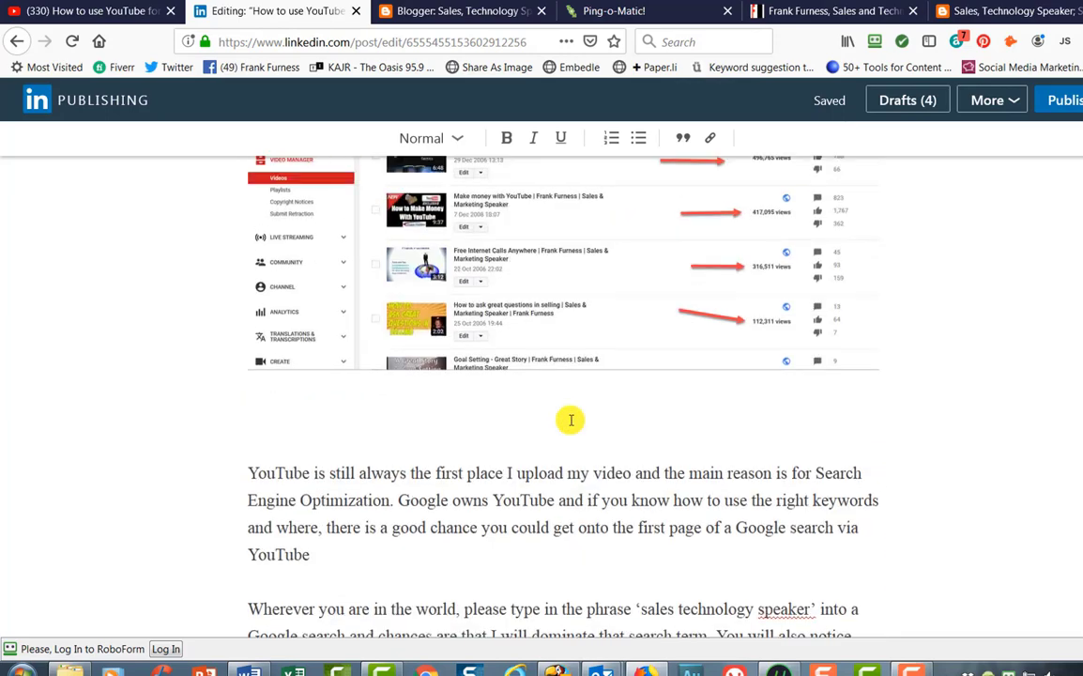
pyautogui.scroll(10, 571, 419)
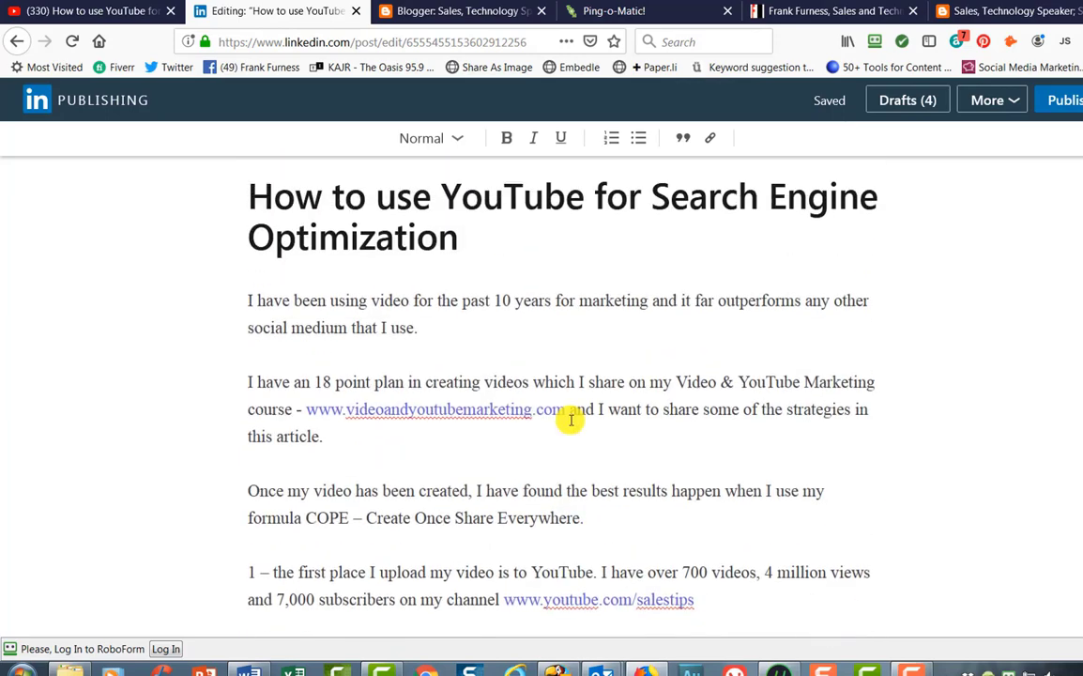
pyautogui.scroll(3, 571, 419)
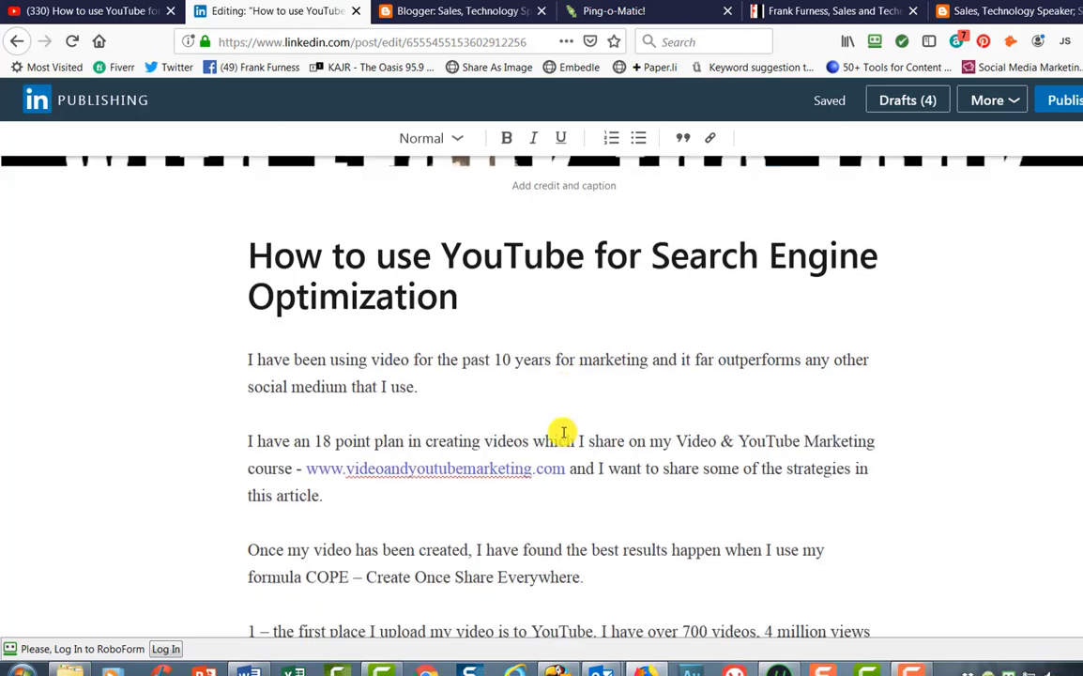
# Step: Remove the blank line between the first picture and the paragraph beginning "YouTube is still always the first place"
pyautogui.scroll(-6, 563, 432)
pyautogui.click(555, 437)
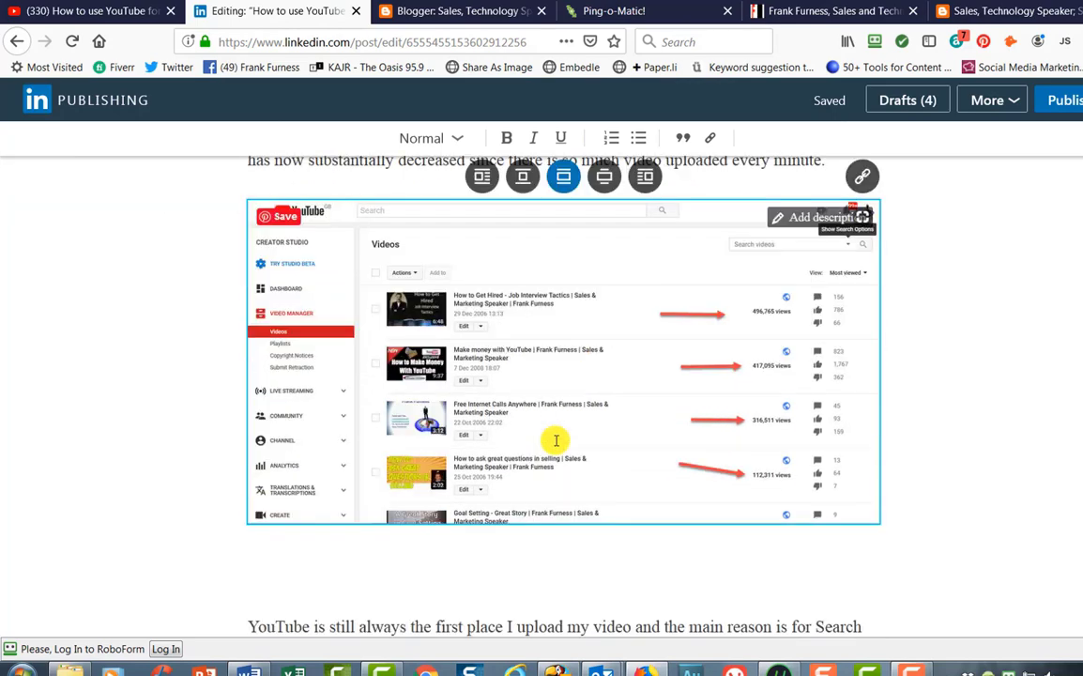
pyautogui.scroll(-3, 169, 473)
pyautogui.scroll(1, 272, 504)
pyautogui.click(272, 504)
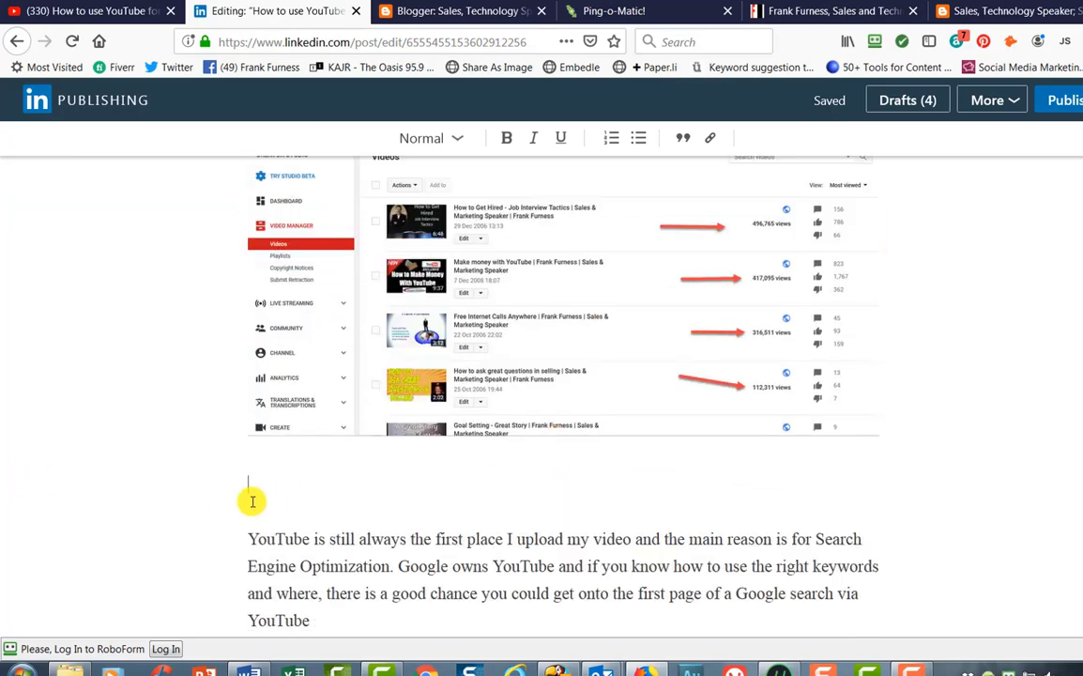
pyautogui.click(267, 495)
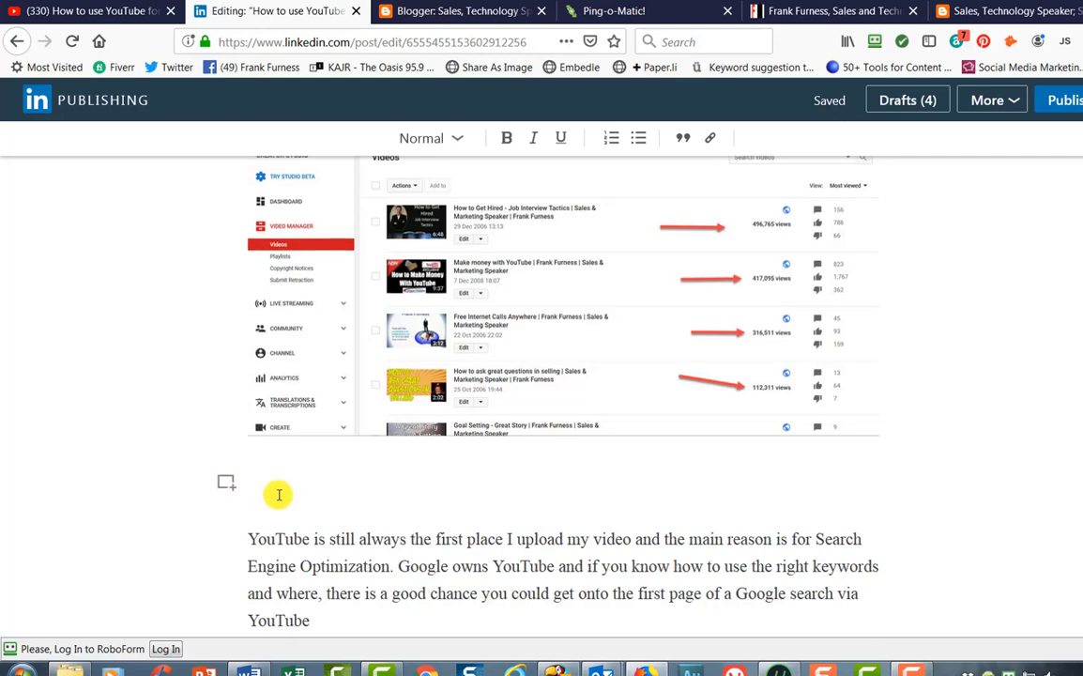
pyautogui.press('Delete')
# Step: Remove the blank line below the Google search results picture and return to the article's cover image
pyautogui.scroll(-5, 285, 517)
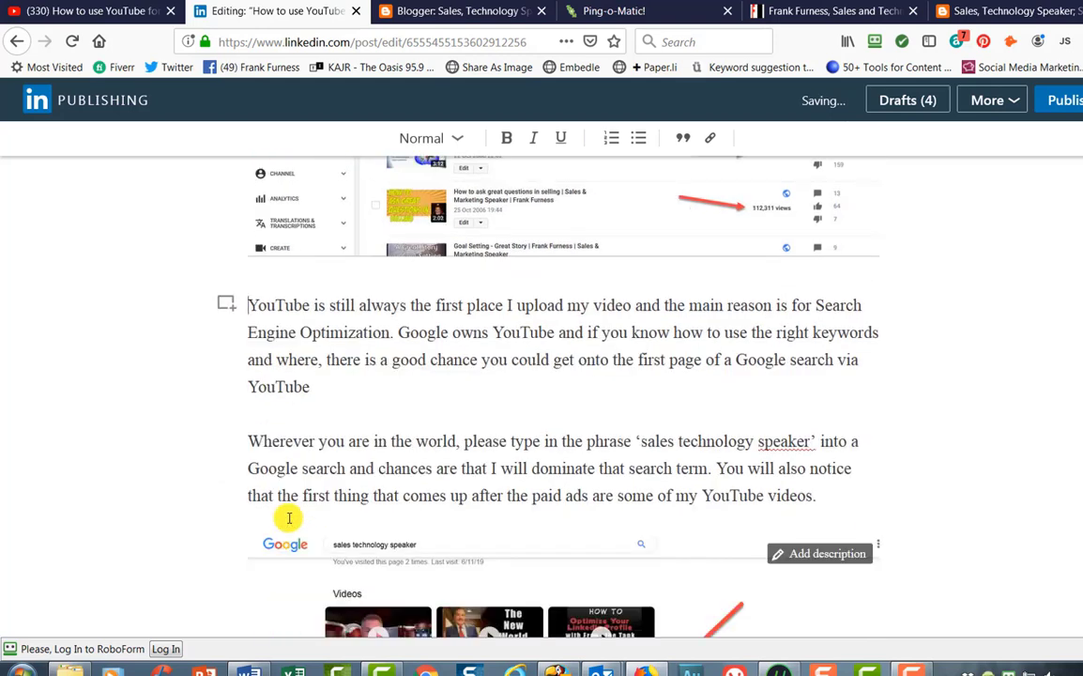
pyautogui.click(285, 524)
pyautogui.click(260, 561)
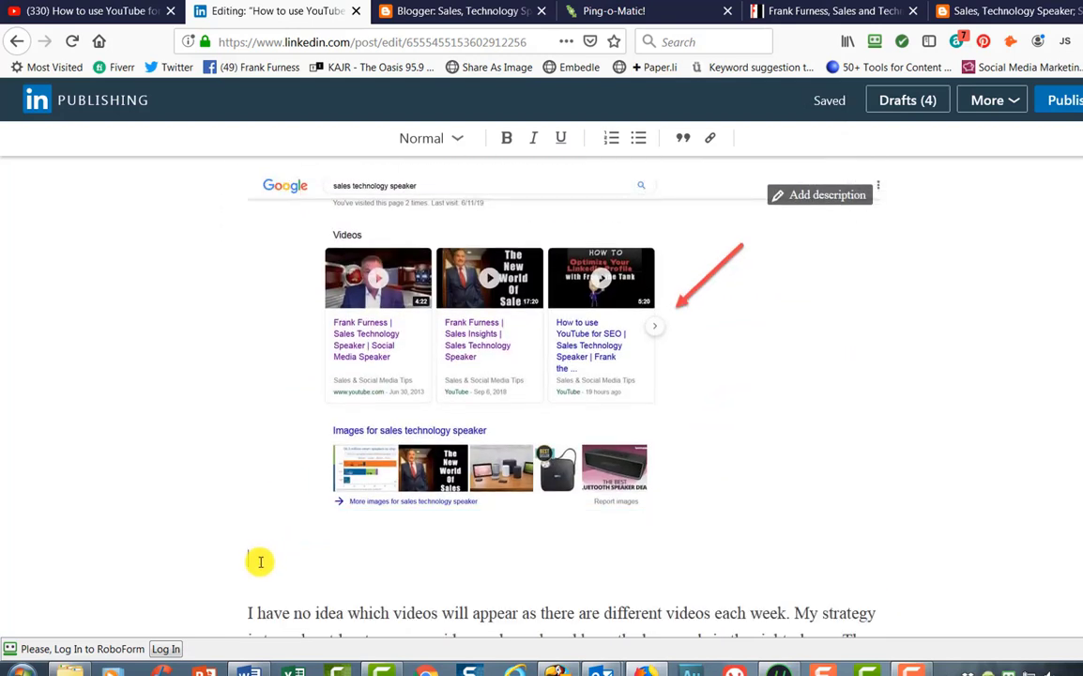
pyautogui.press('Delete')
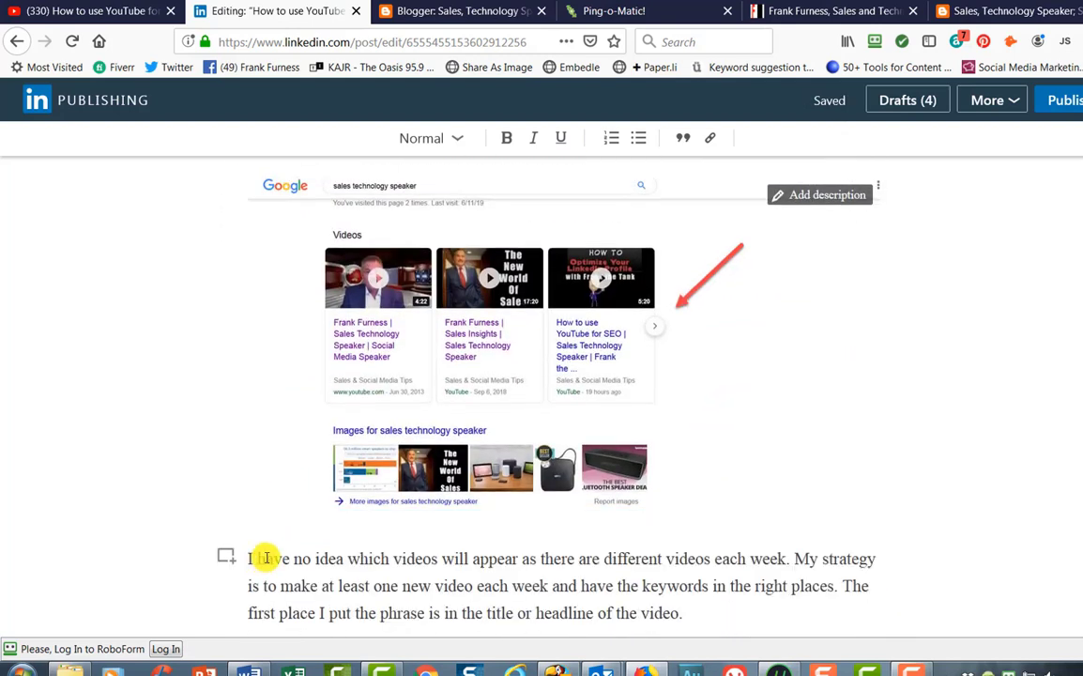
pyautogui.hotkey('ctrl', 'Home')
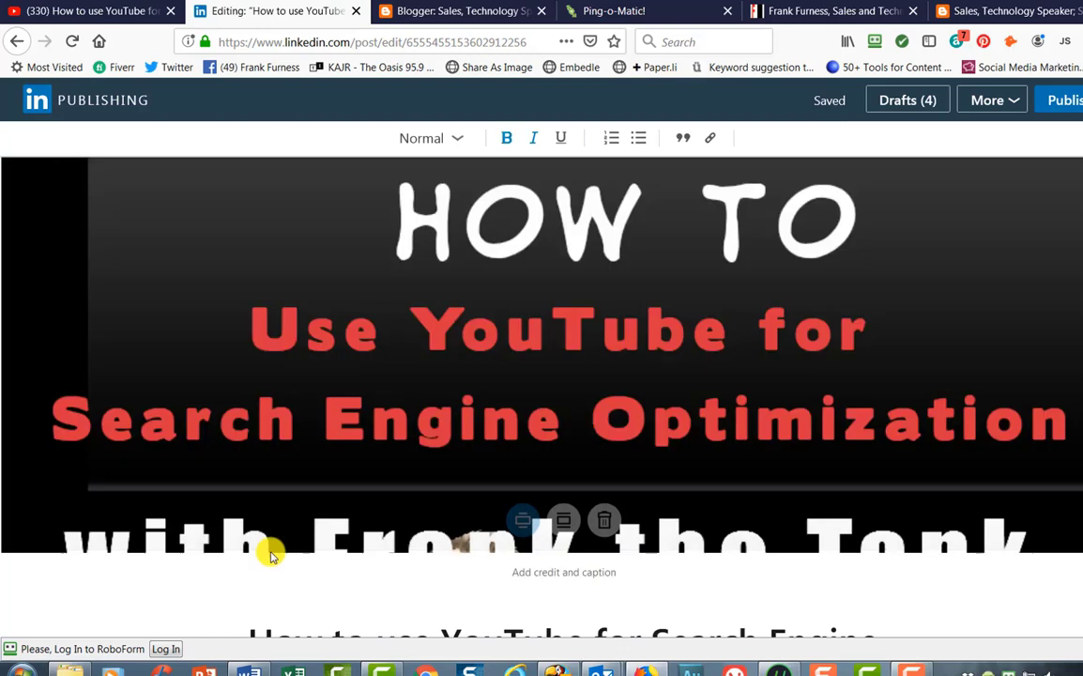
# Step: Publish the article with the post text "How to Use YouTube for Search Engine Optimization #seo #searchengineoptimisation #videotips#youtubeseo #youtips"
pyautogui.click(1058, 102)
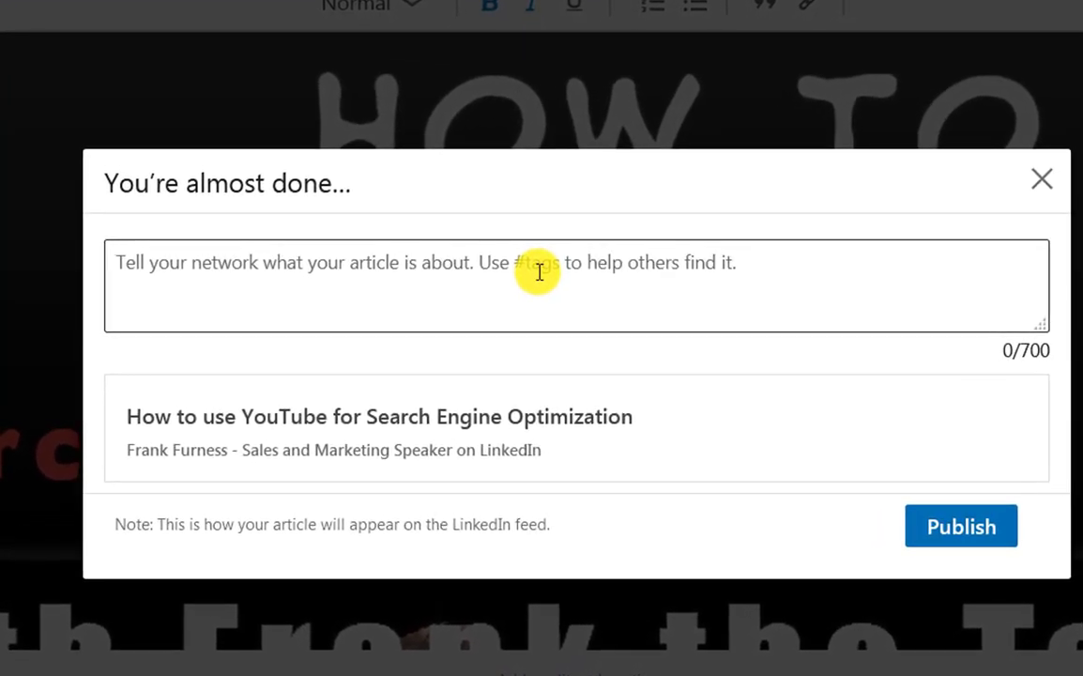
pyautogui.click(540, 272)
pyautogui.write('How to Use YouTube for Search Engine Optimization #seo #searchengineoptimisation #videotips#youtubeseo #youtips')
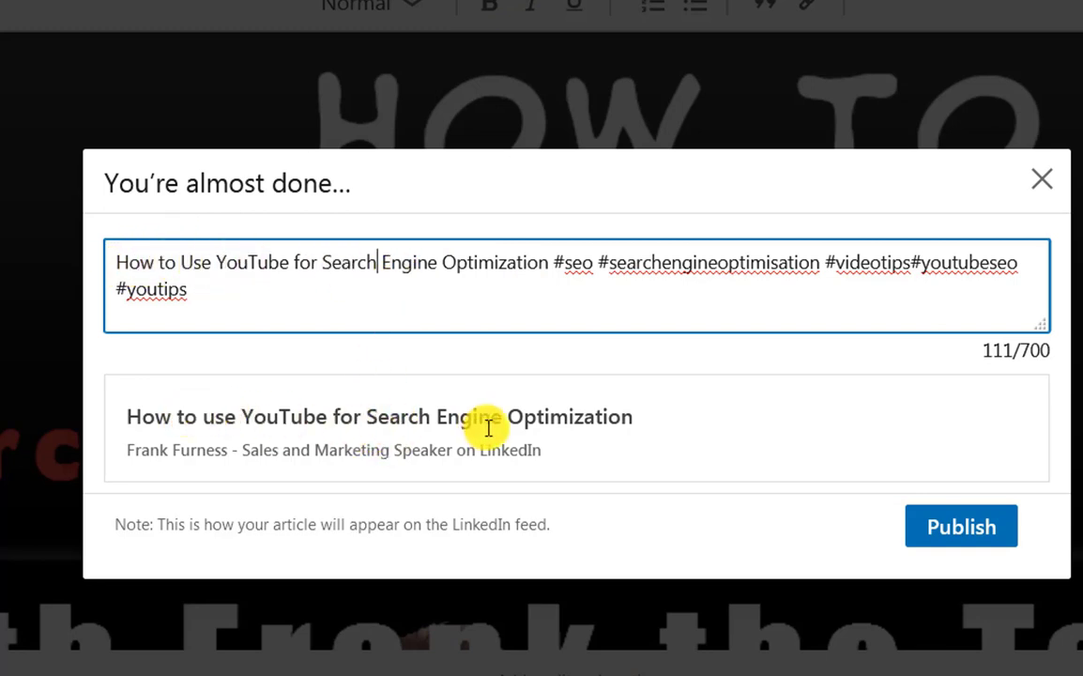
pyautogui.click(959, 533)
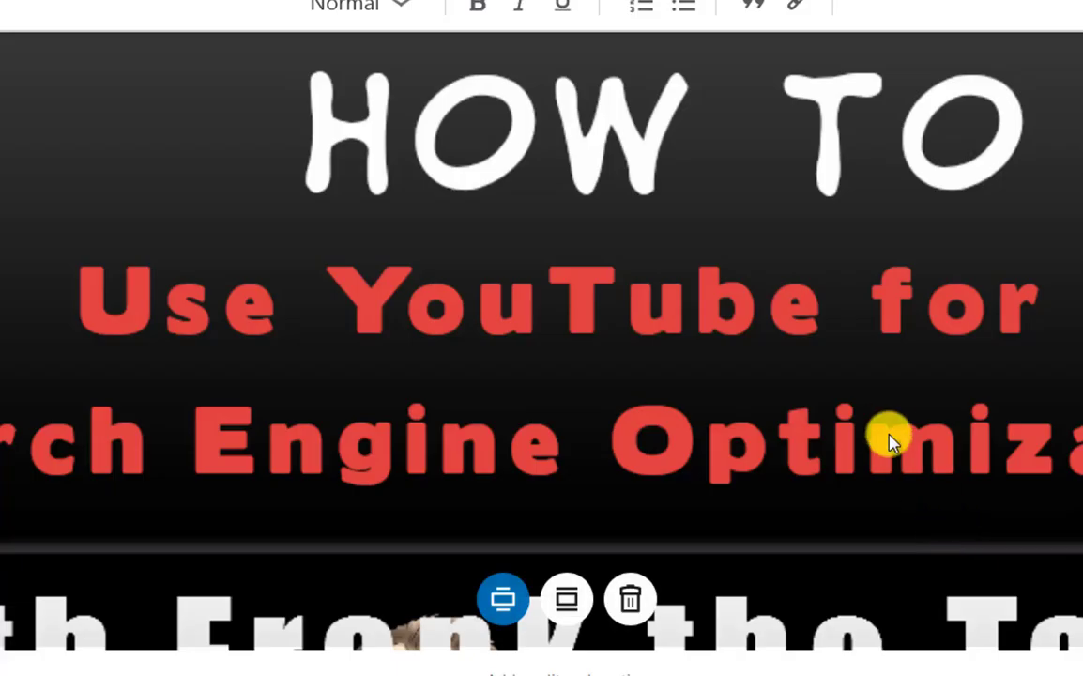
pyautogui.scroll(-5, 883, 434)
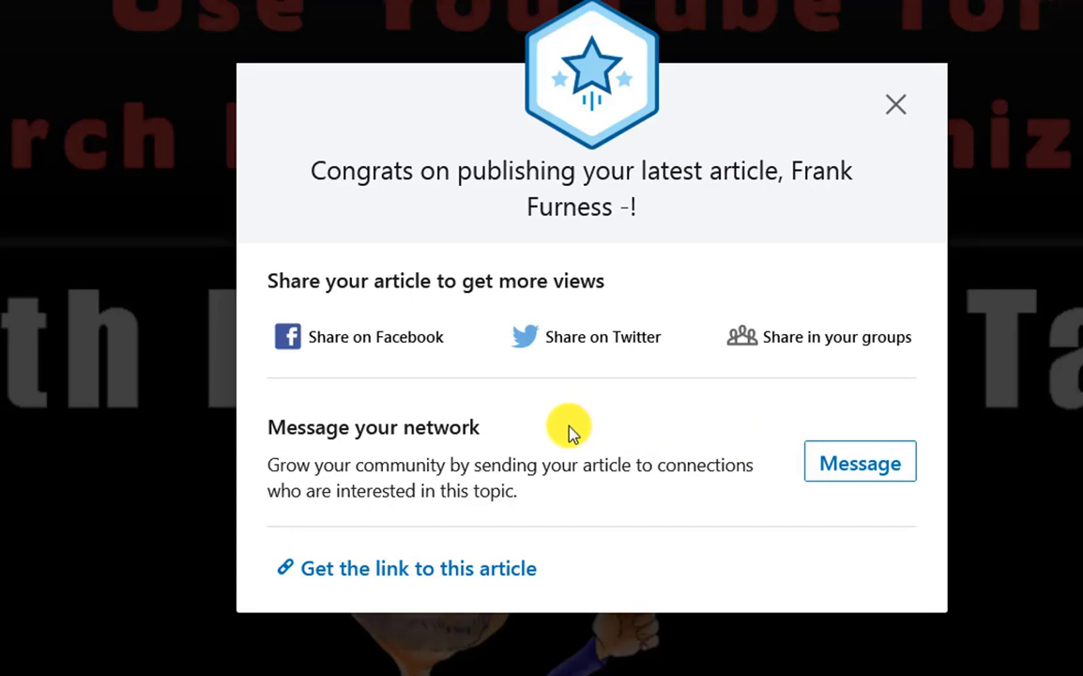
# Step: Copy the published article's link, paste it under "LinkedIn link" at the end of the Word document, and return to LinkedIn
pyautogui.click(478, 580)
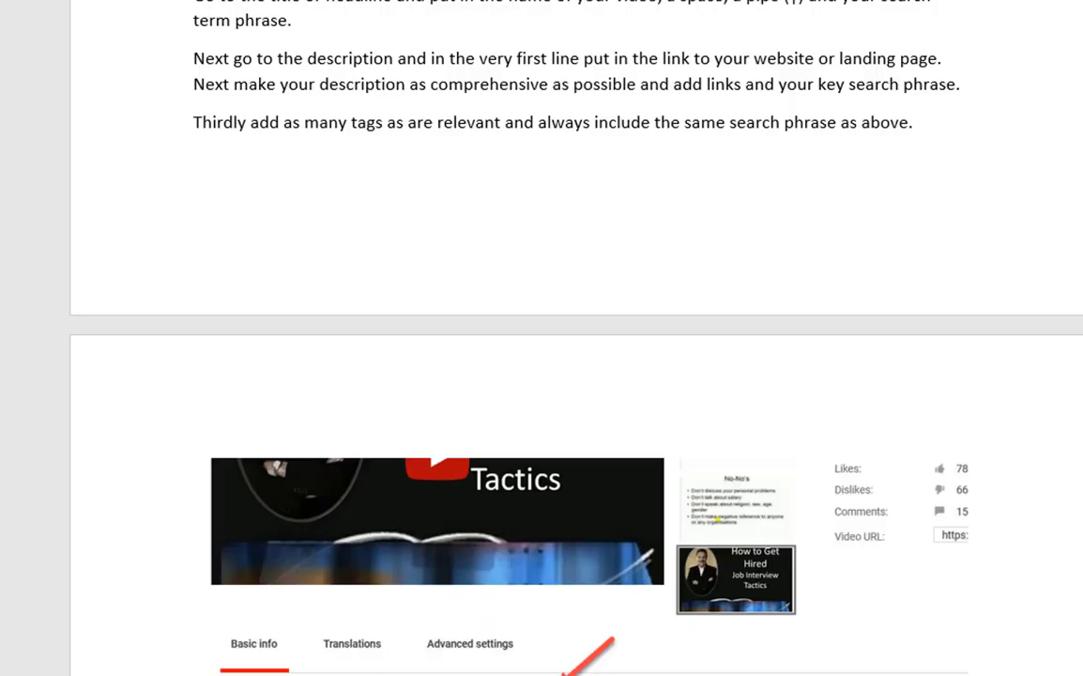
pyautogui.scroll(-10, 389, 661)
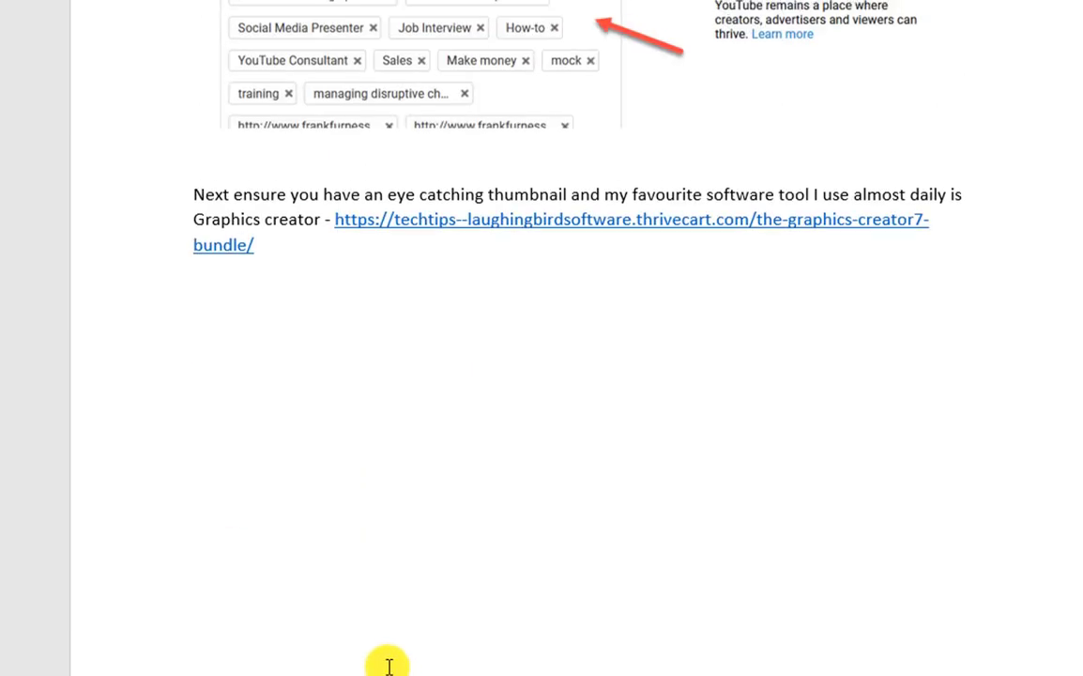
pyautogui.scroll(-10, 422, 657)
pyautogui.scroll(-15, 452, 654)
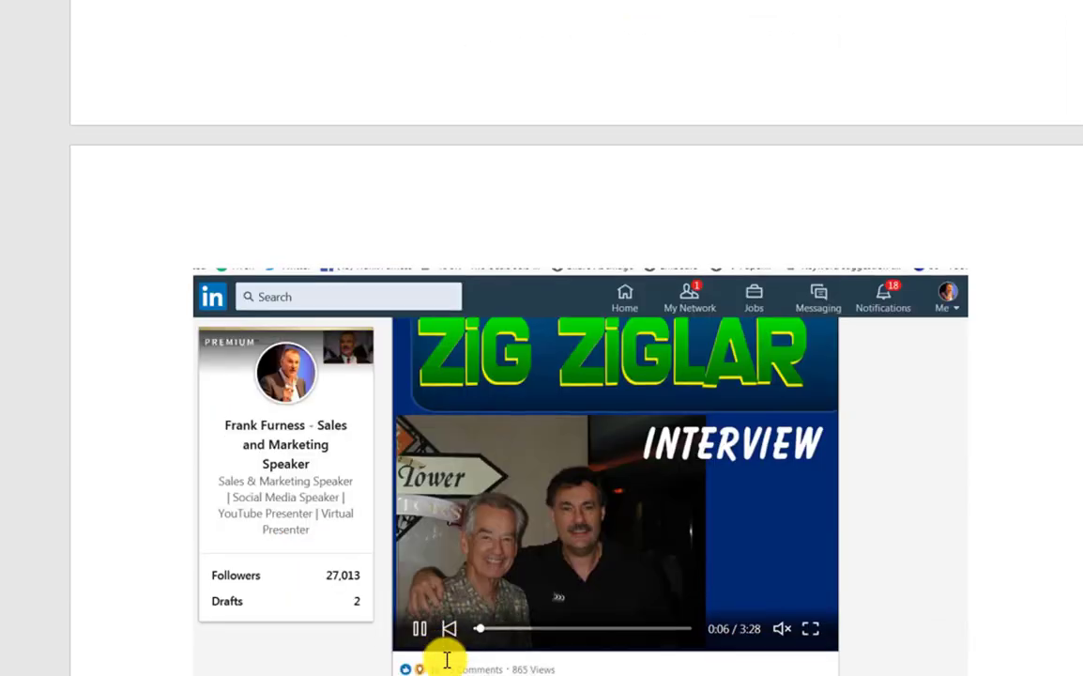
pyautogui.scroll(-5, 444, 655)
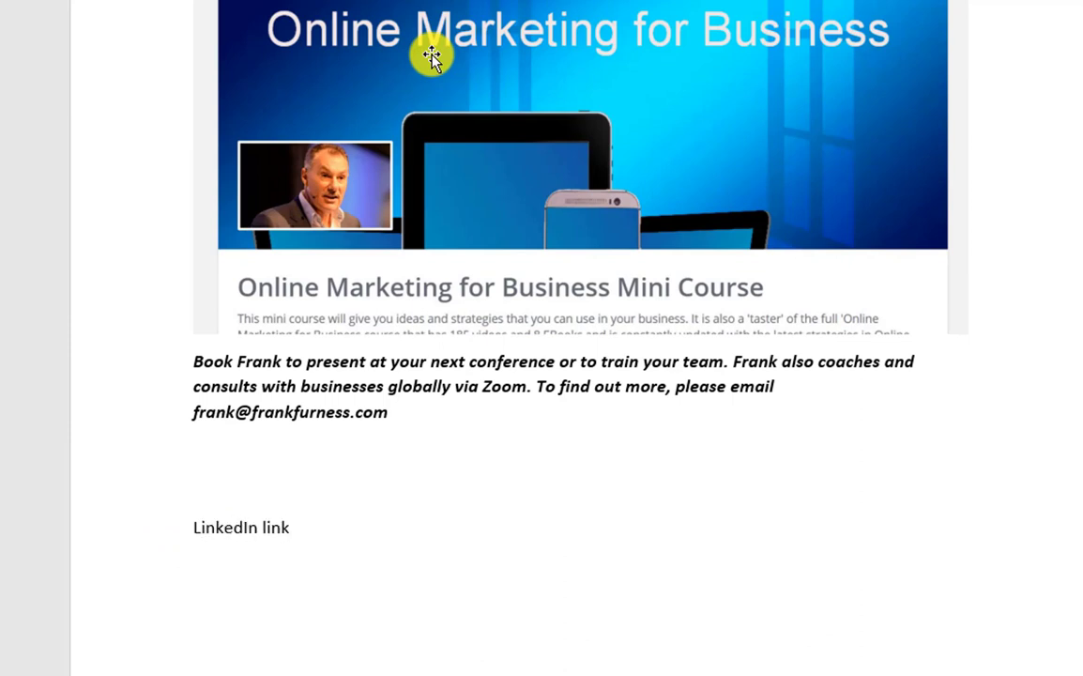
pyautogui.write('https://www.linkedin.com/pulse/how-use-youtube-search-engine-optimization-frank-furness-')
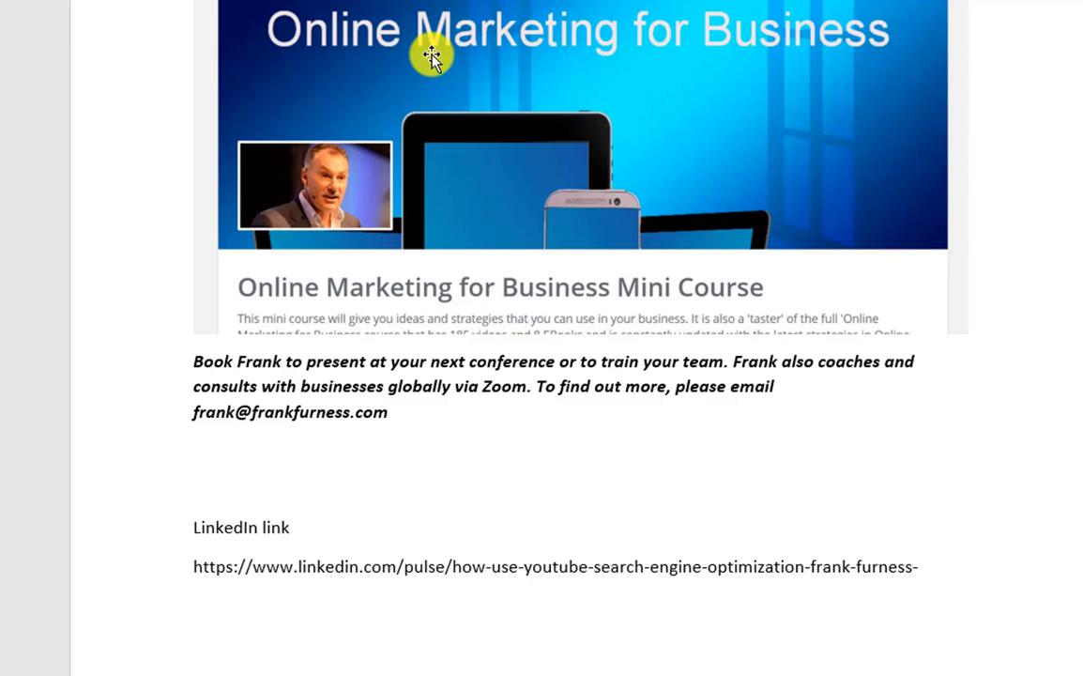
pyautogui.hotkey('alt', 'Tab')
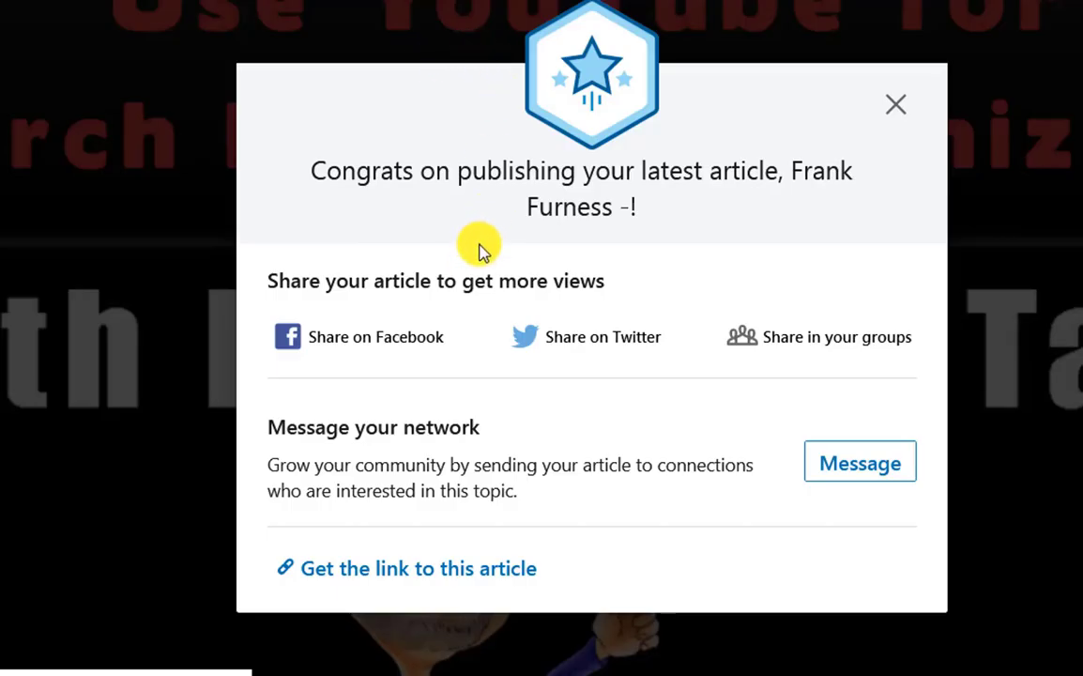
# Step: Start a Facebook share captioned "Do you know how to use YouTube for SEO. Let me show you how I get on to the first page of Google"
pyautogui.click(398, 347)
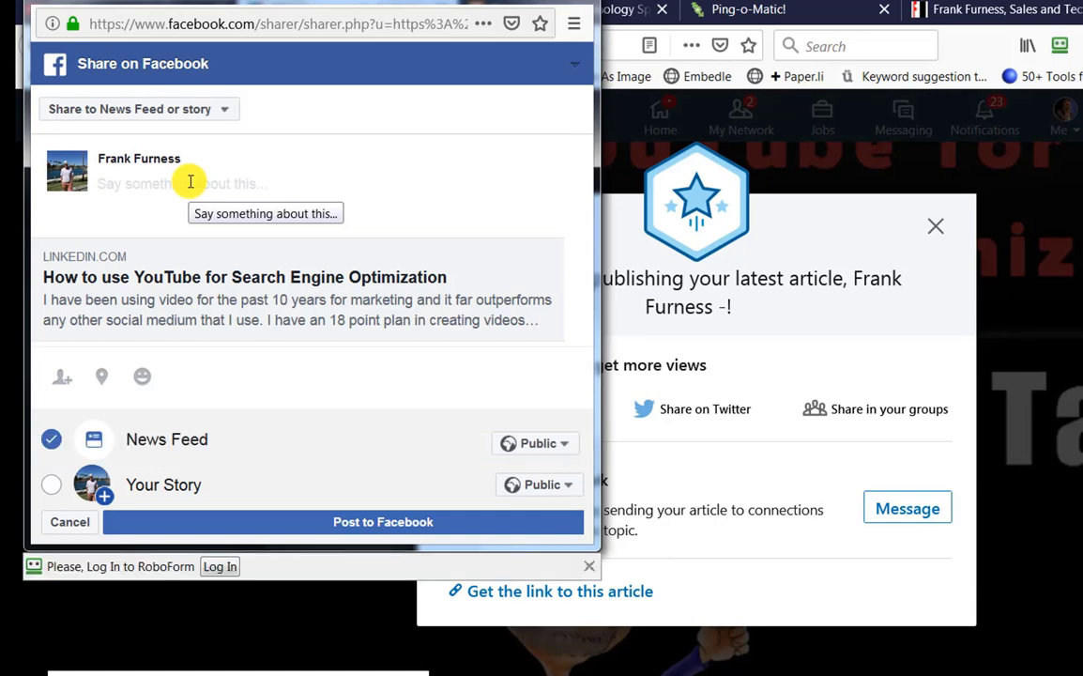
pyautogui.write('Do you know how to use YouTube for SEO. Let me show you how I get on to the first page of Google')
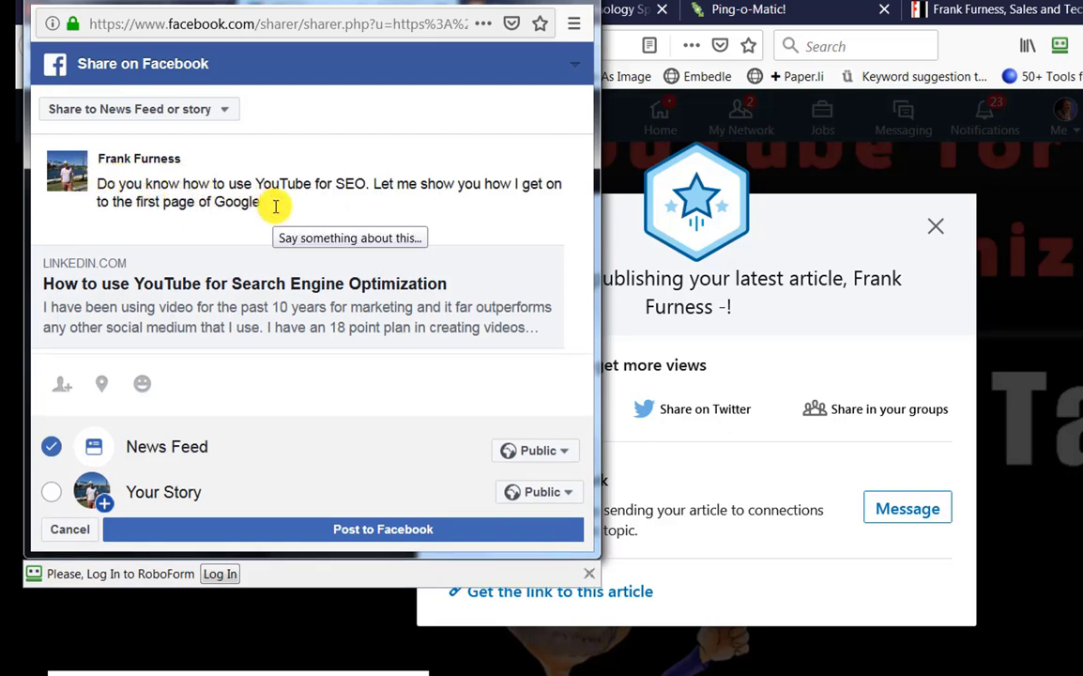
# Step: Copy the caption text from the Facebook share and post the share to the public News Feed
pyautogui.moveTo(271, 203); pyautogui.dragTo(94, 180)
pyautogui.rightClick(127, 187)
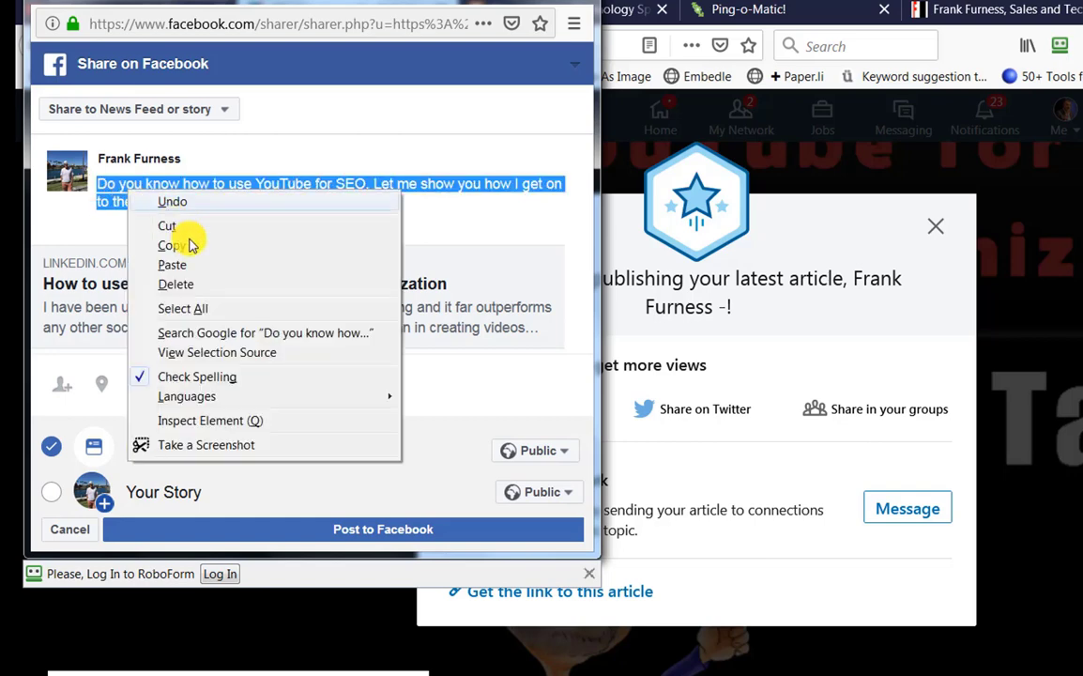
pyautogui.click(188, 240)
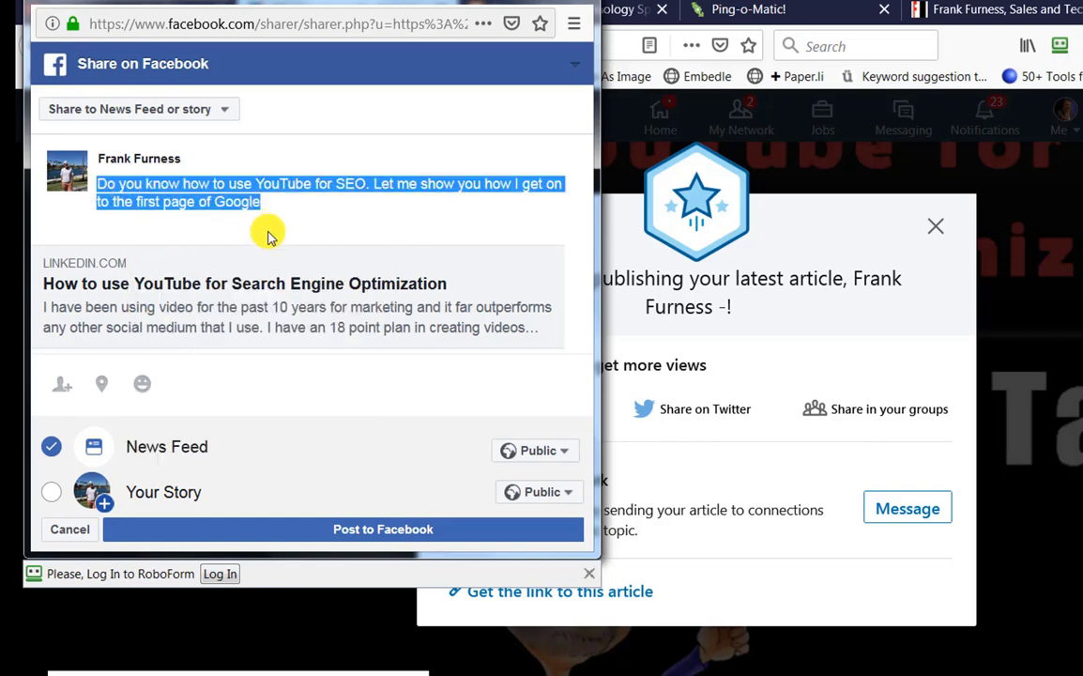
pyautogui.click(308, 531)
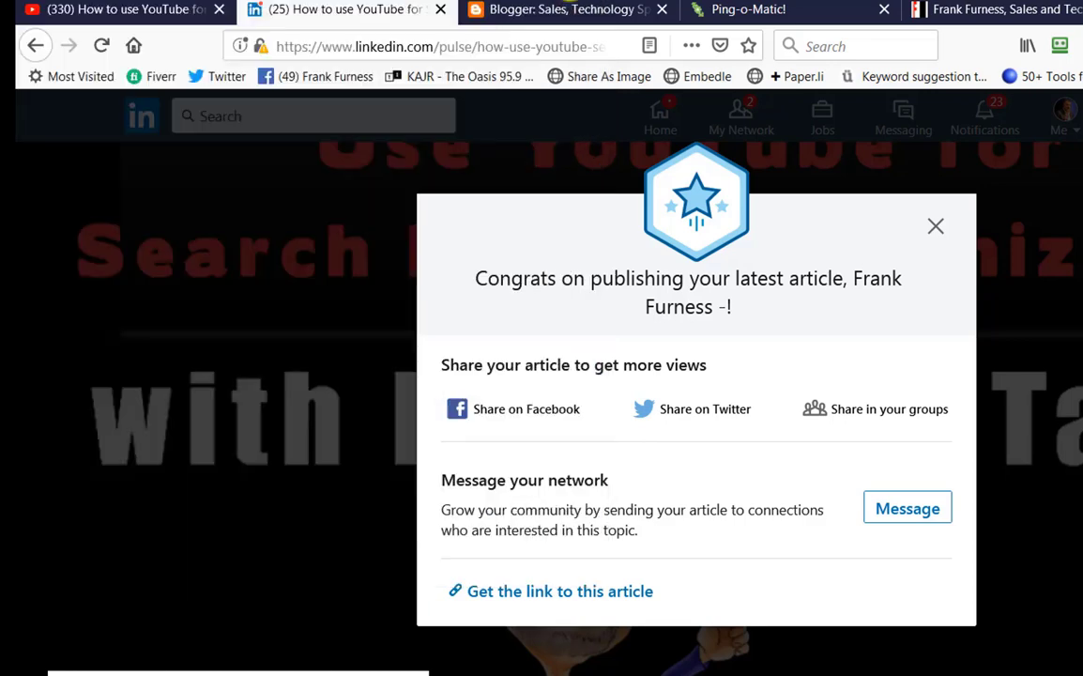
# Step: Share the article on Twitter, replacing the suggested message before the link with the copied Facebook caption
pyautogui.click(683, 413)
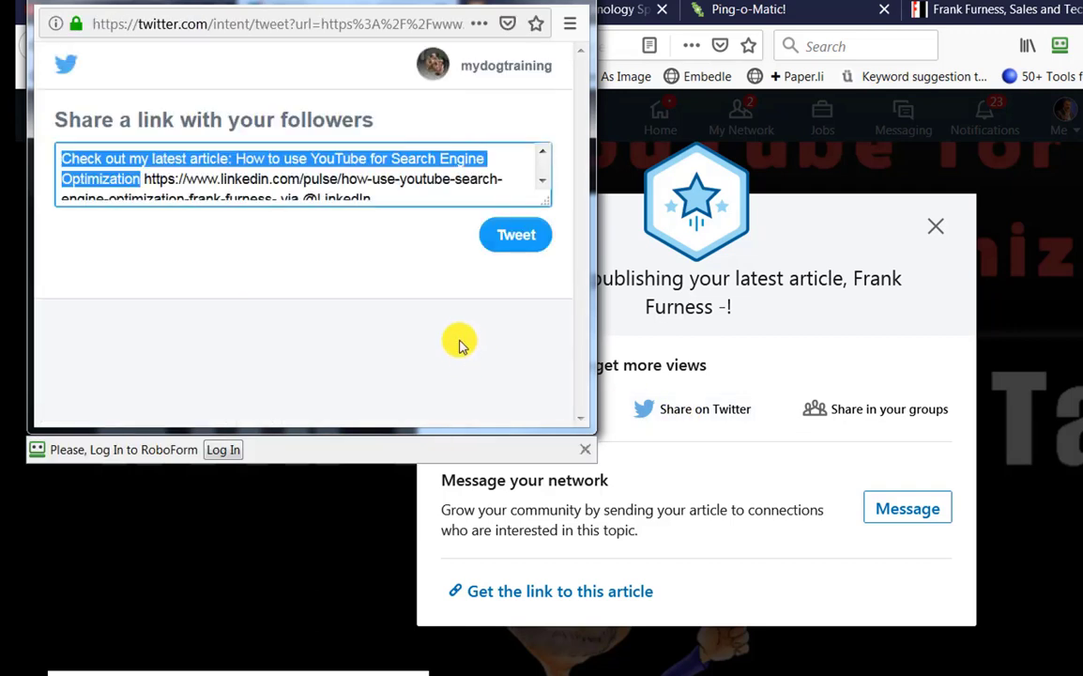
pyautogui.rightClick(88, 160)
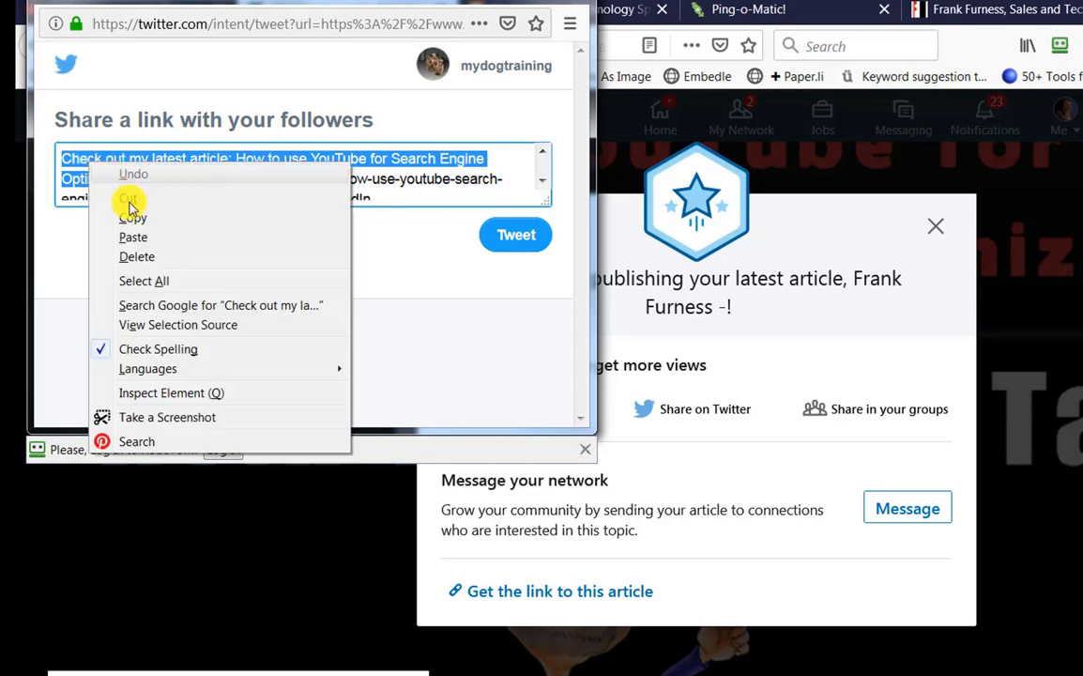
pyautogui.click(128, 237)
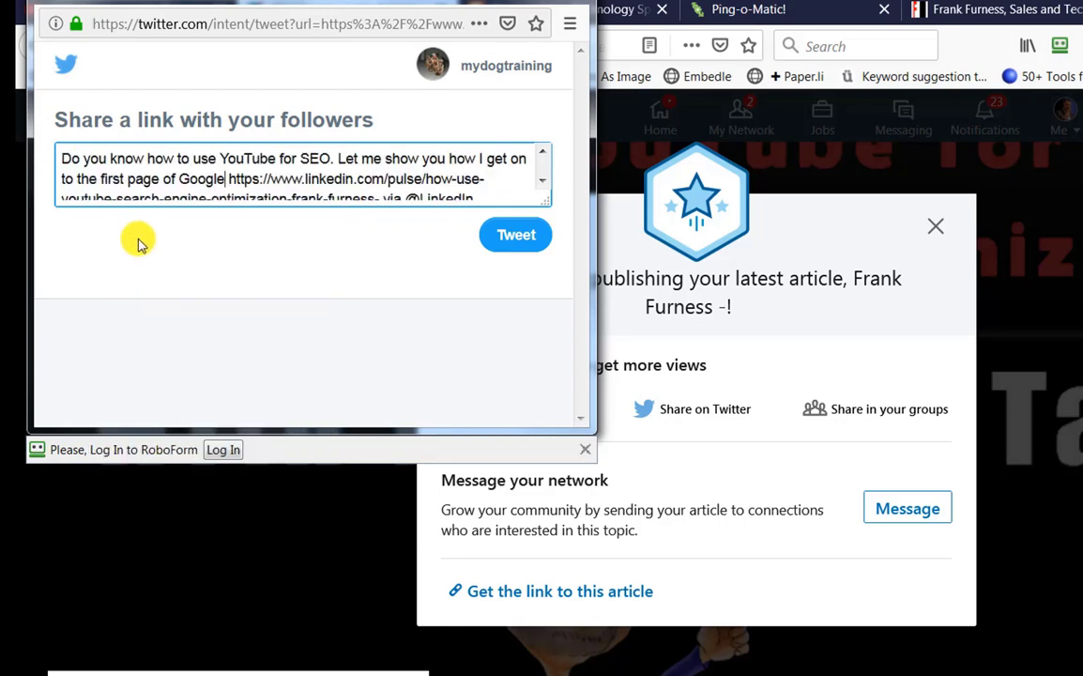
pyautogui.click(530, 235)
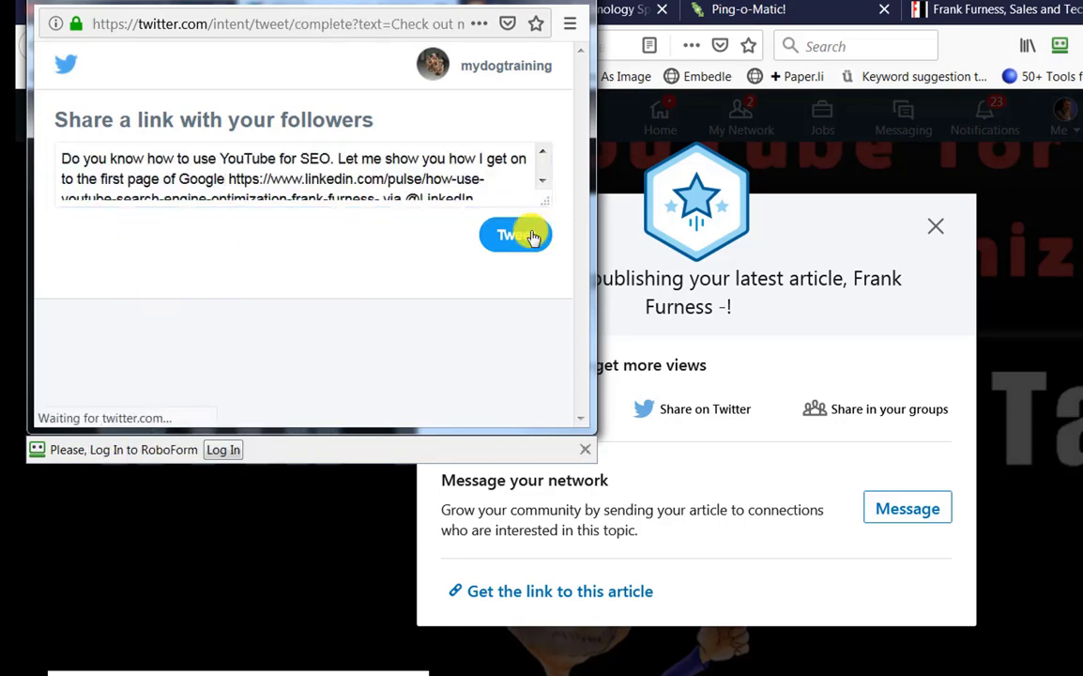
pyautogui.click(565, 3)
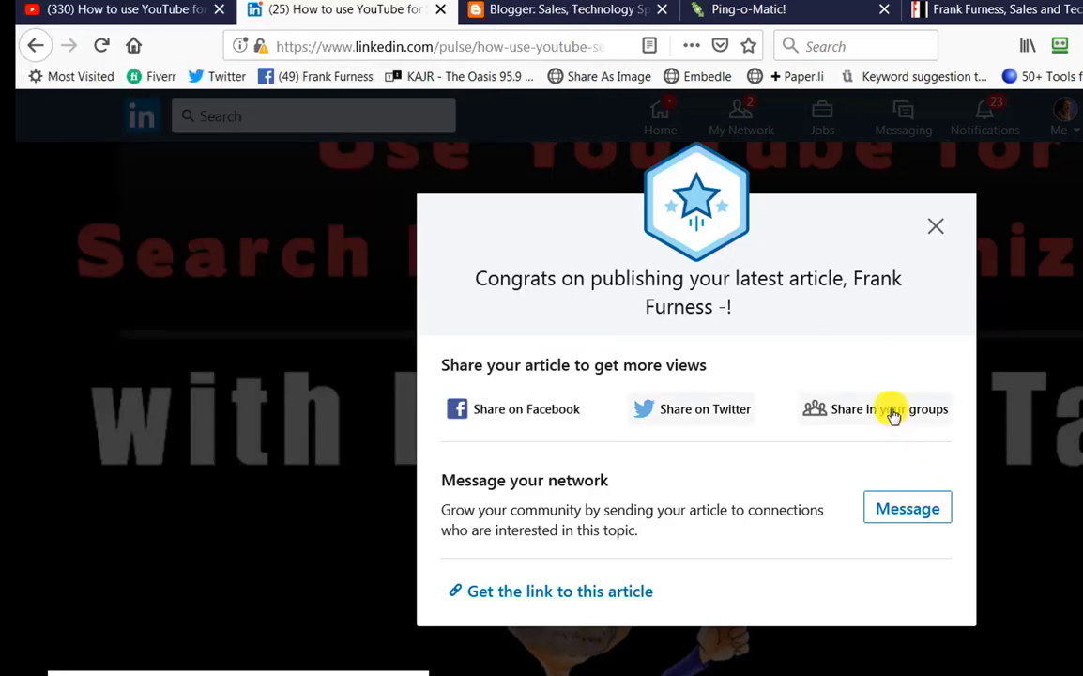
# Step: Start a post in the LinkedIn group "SocialMediopolis.com - New Home of Social Media Marketing Group" and paste in the copied caption
pyautogui.click(892, 410)
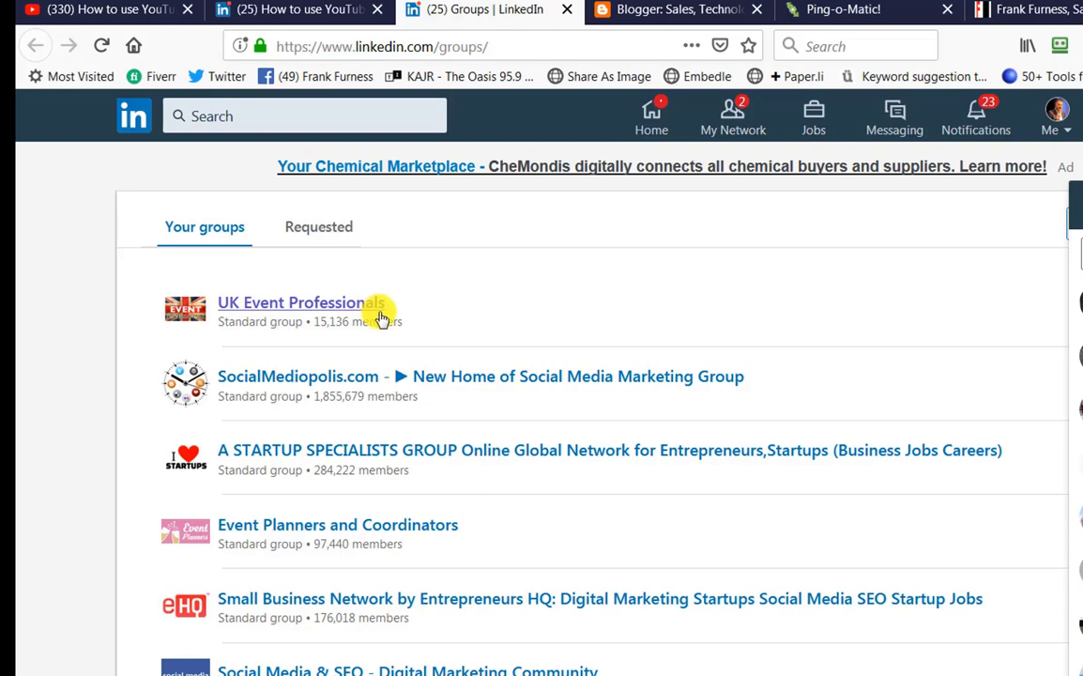
pyautogui.click(416, 383)
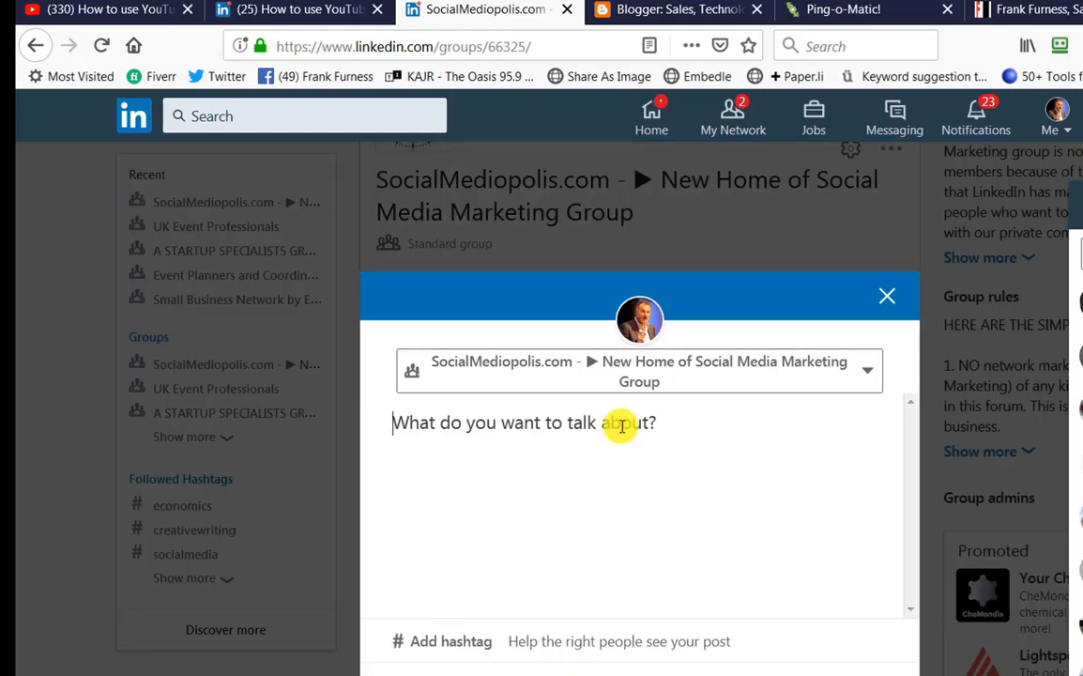
pyautogui.click(401, 424)
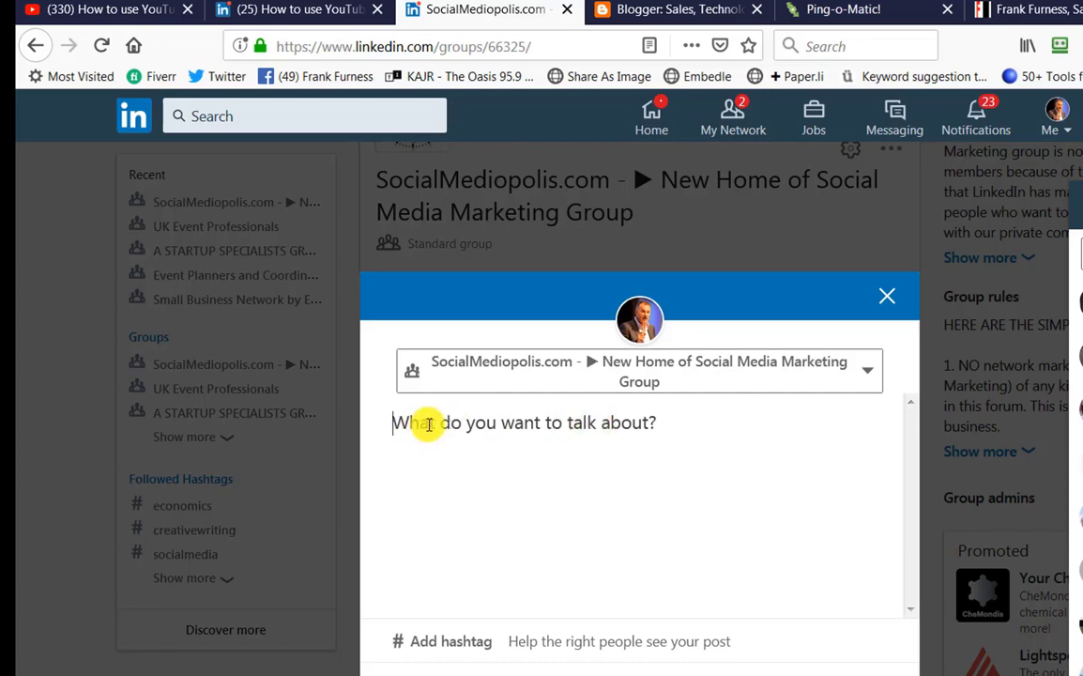
pyautogui.rightClick(429, 424)
pyautogui.click(469, 501)
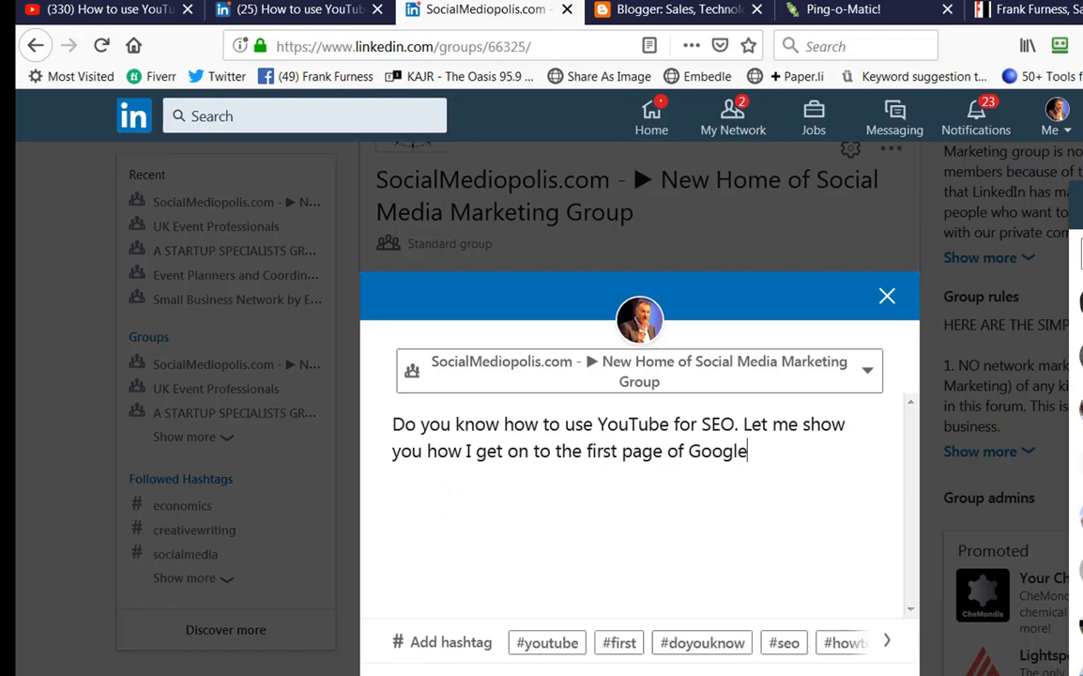
# Step: Copy the article link from the end of the Word document and add it below the caption in the group post
pyautogui.moveTo(312, 674)
pyautogui.click(313, 647)
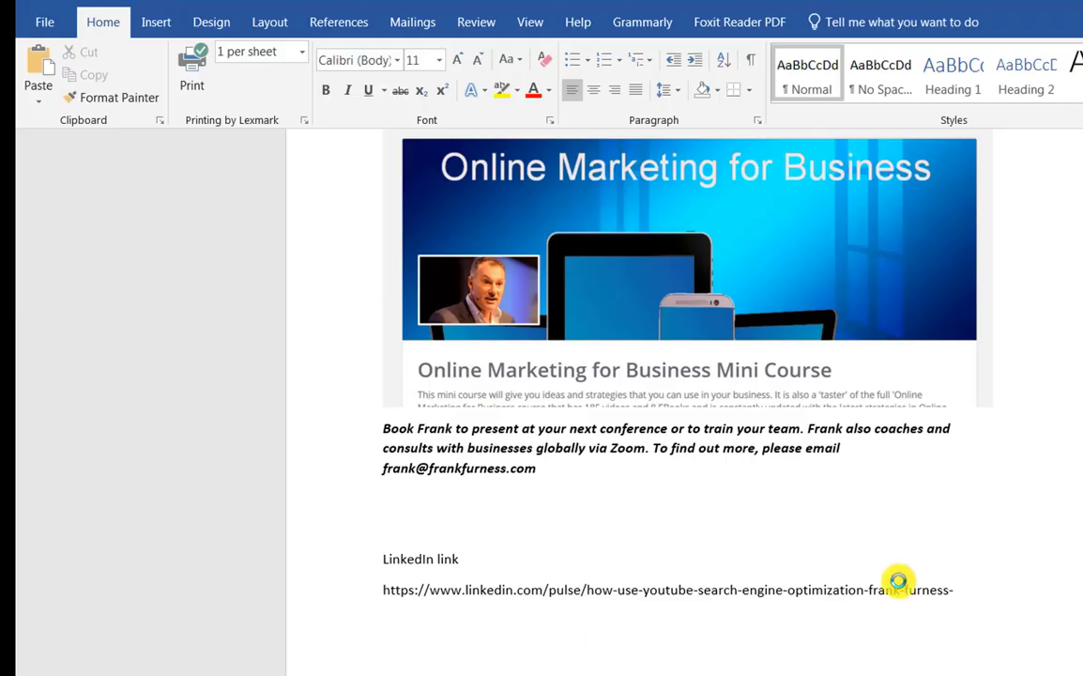
pyautogui.moveTo(877, 589); pyautogui.dragTo(394, 595)
pyautogui.rightClick(395, 595)
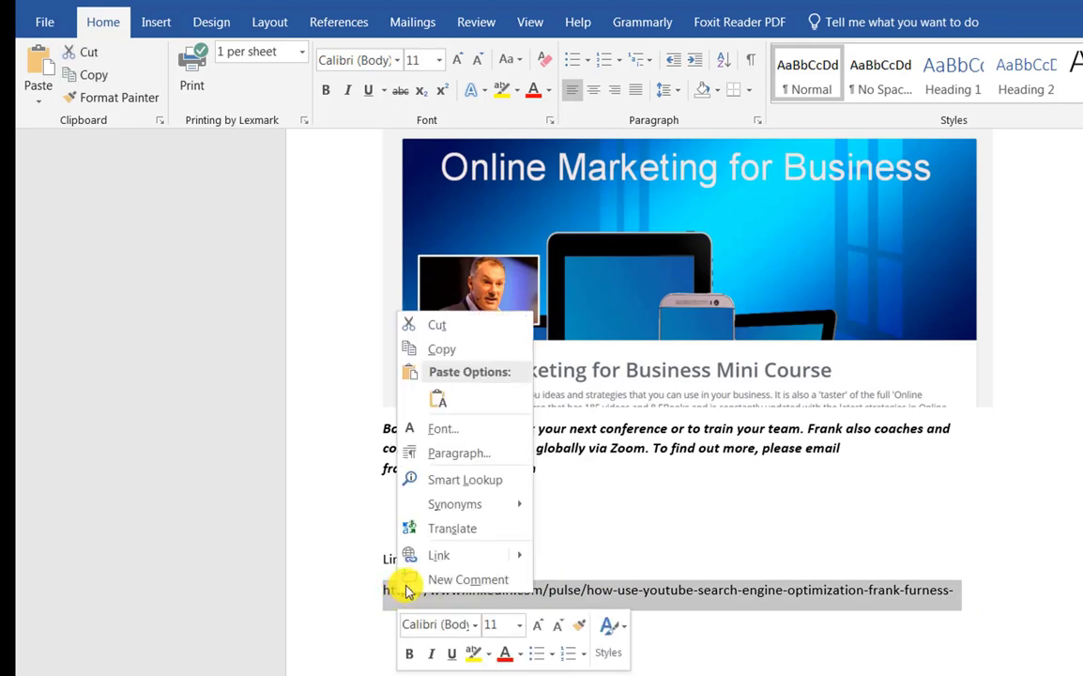
pyautogui.click(454, 355)
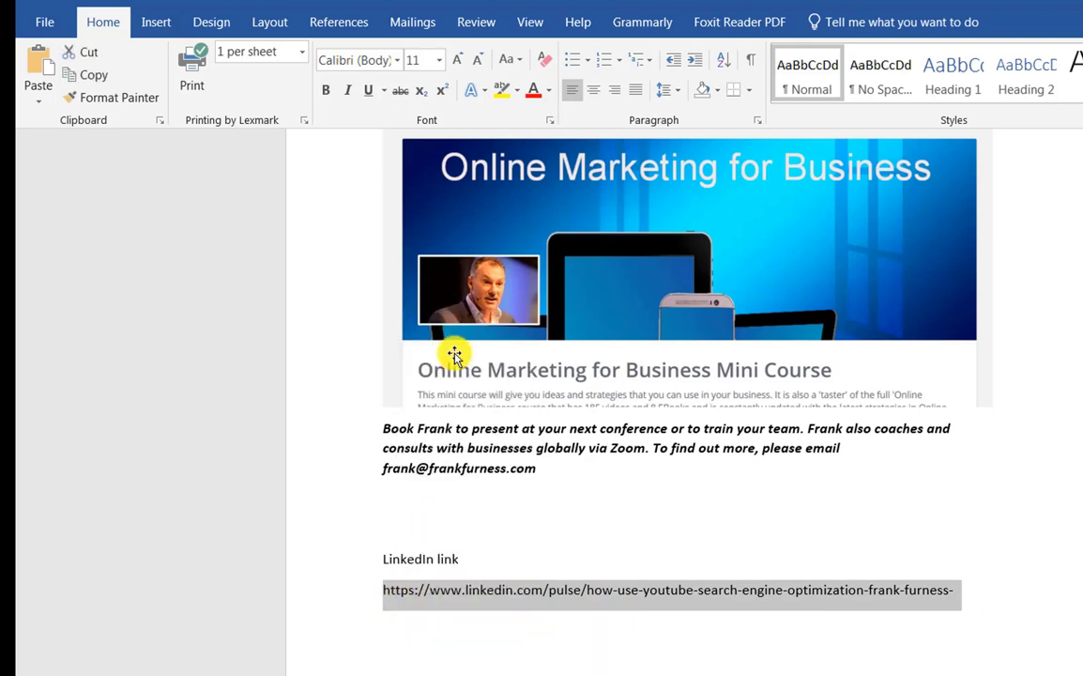
pyautogui.hotkey('alt', 'Tab')
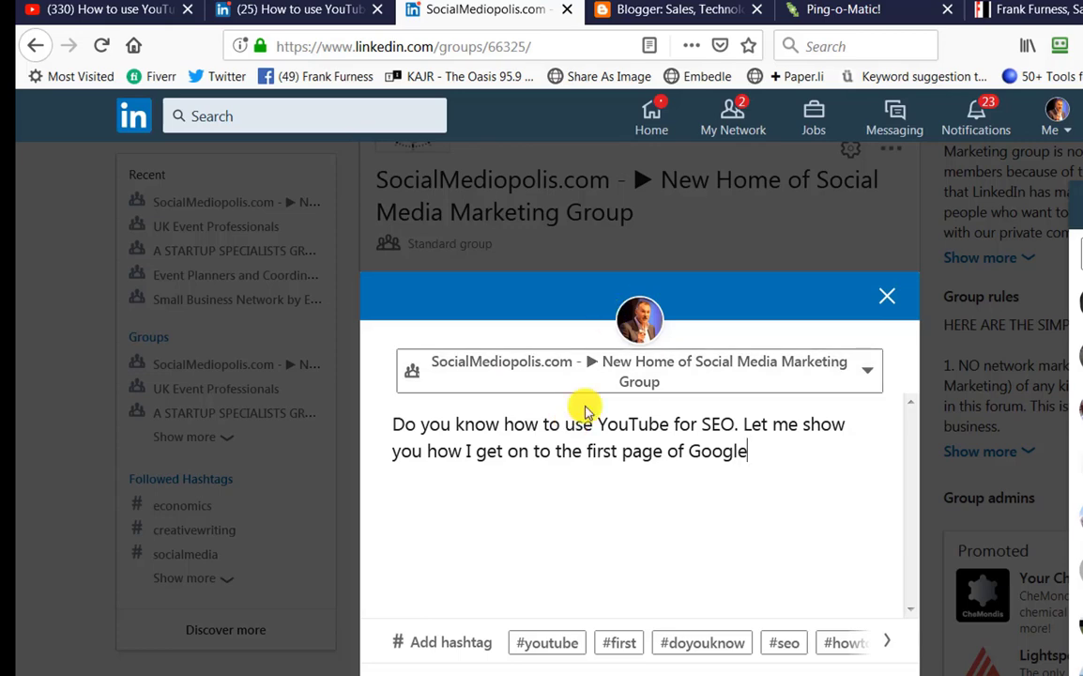
pyautogui.hotkey('ctrl', 'v')
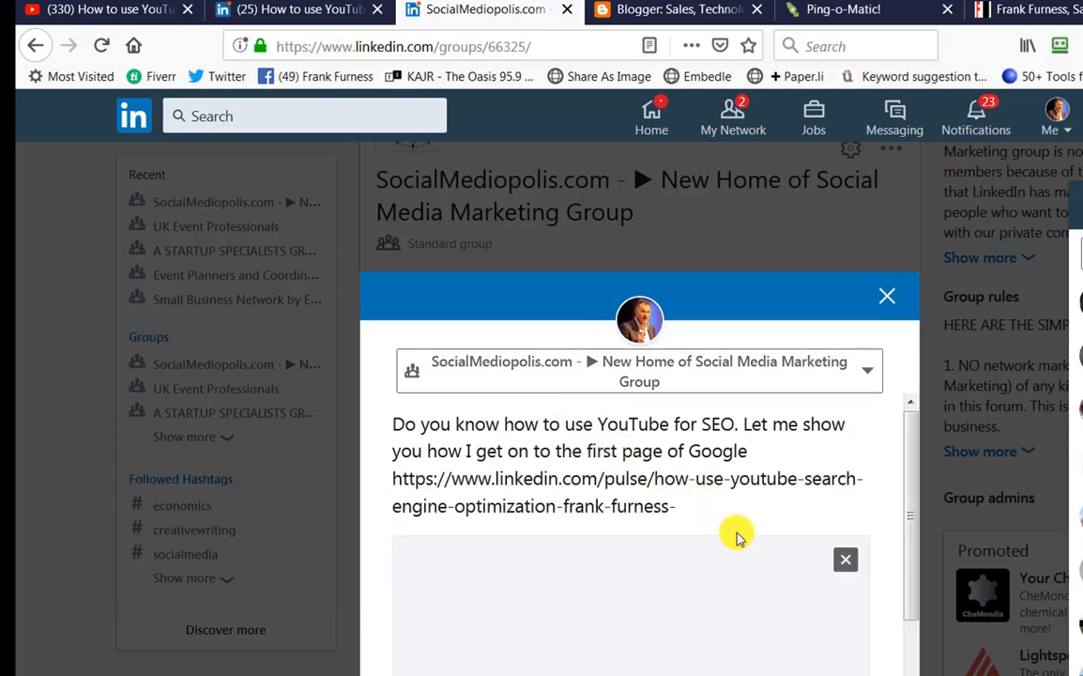
pyautogui.scroll(-2, 747, 515)
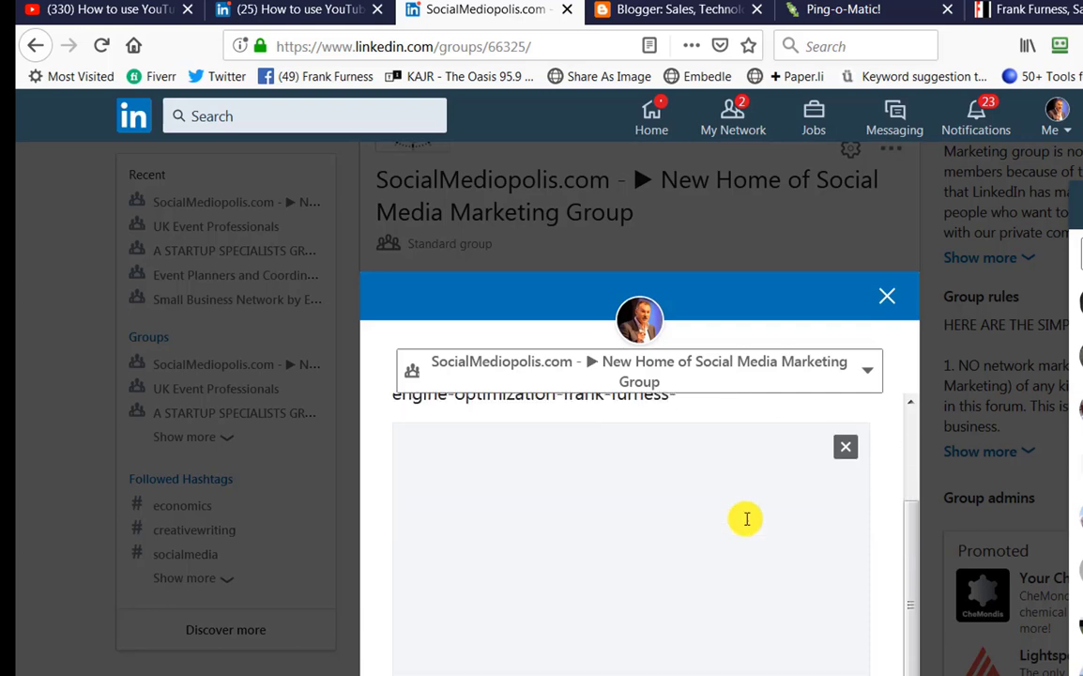
pyautogui.scroll(2, 745, 516)
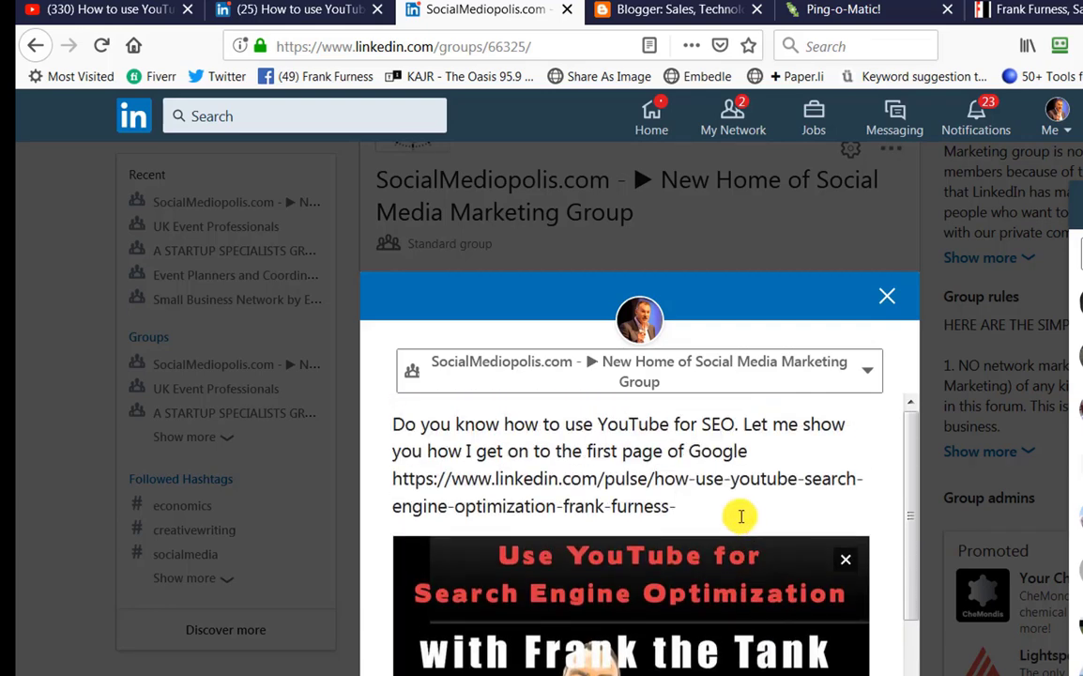
# Step: Copy the group post's full text, including both the caption and the article link
pyautogui.moveTo(680, 508); pyautogui.dragTo(370, 477)
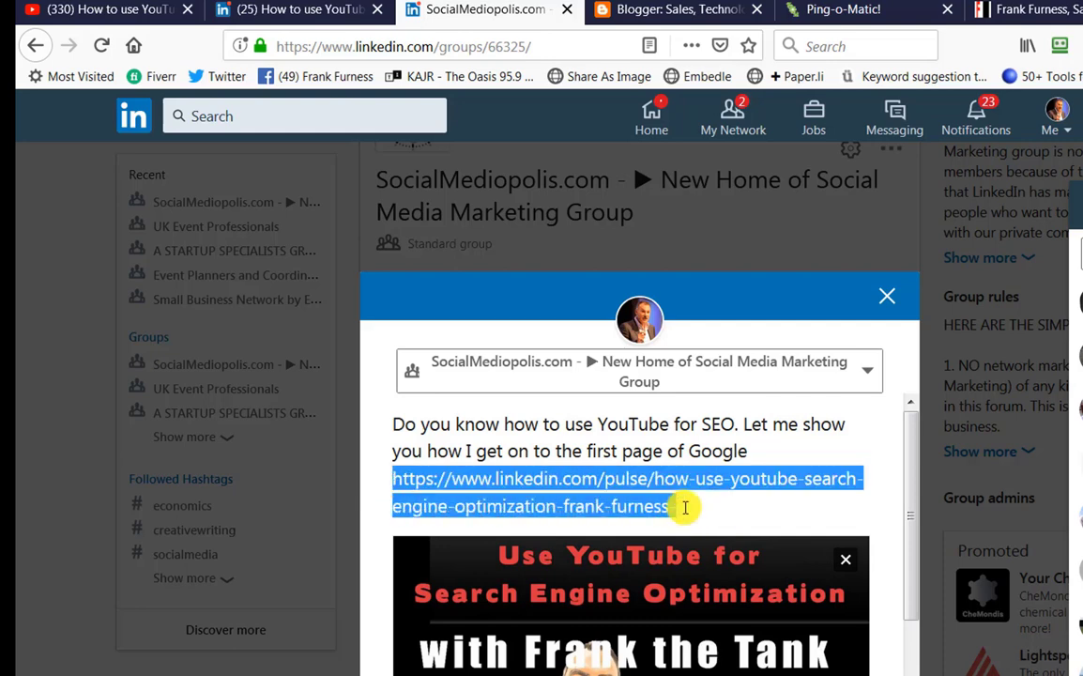
pyautogui.moveTo(718, 512); pyautogui.dragTo(380, 437)
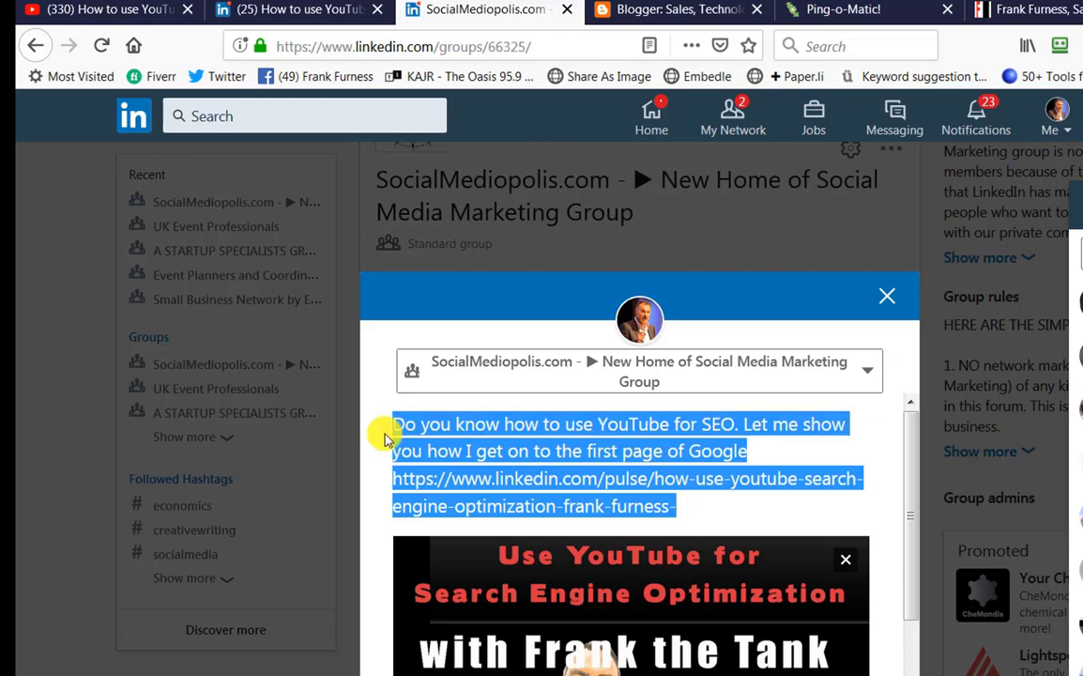
pyautogui.rightClick(413, 440)
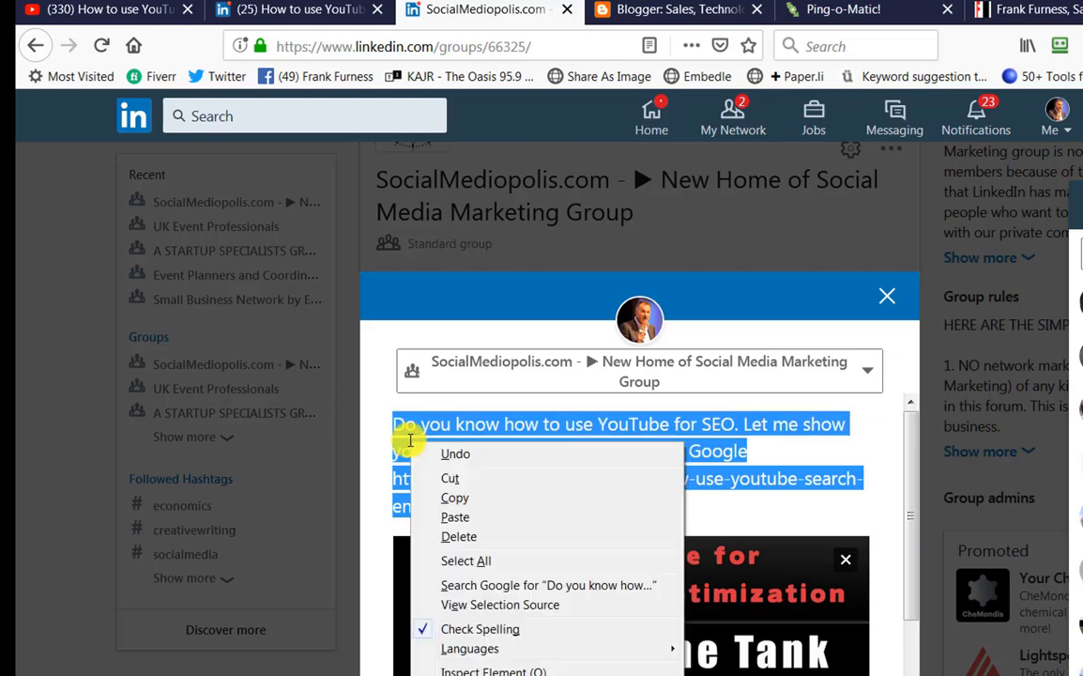
pyautogui.click(455, 500)
# Step: Delete the article link text from the SocialMediopolis.com group post, keeping the caption and link preview, and publish the post
pyautogui.moveTo(680, 513); pyautogui.dragTo(394, 480)
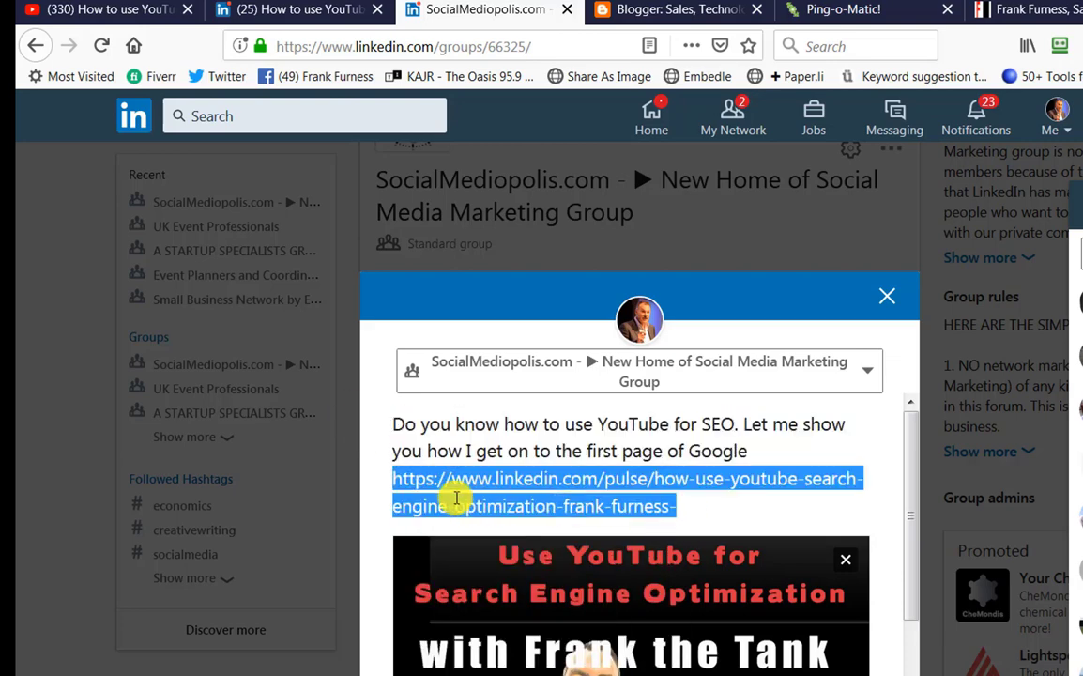
pyautogui.press('BackSpace')
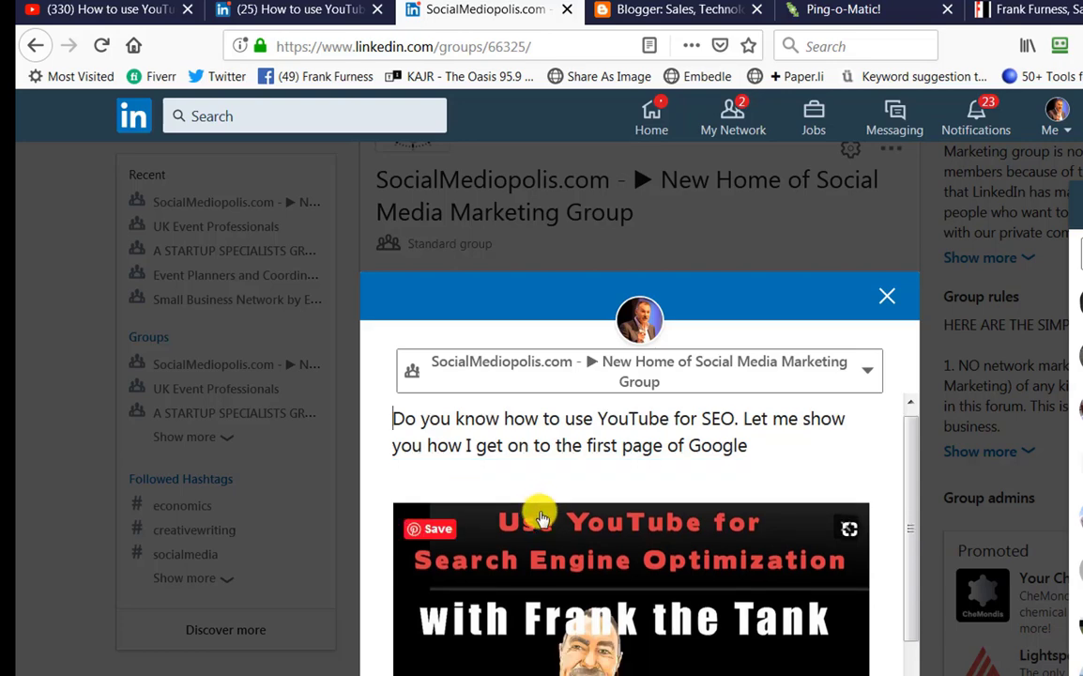
pyautogui.scroll(-2, 777, 639)
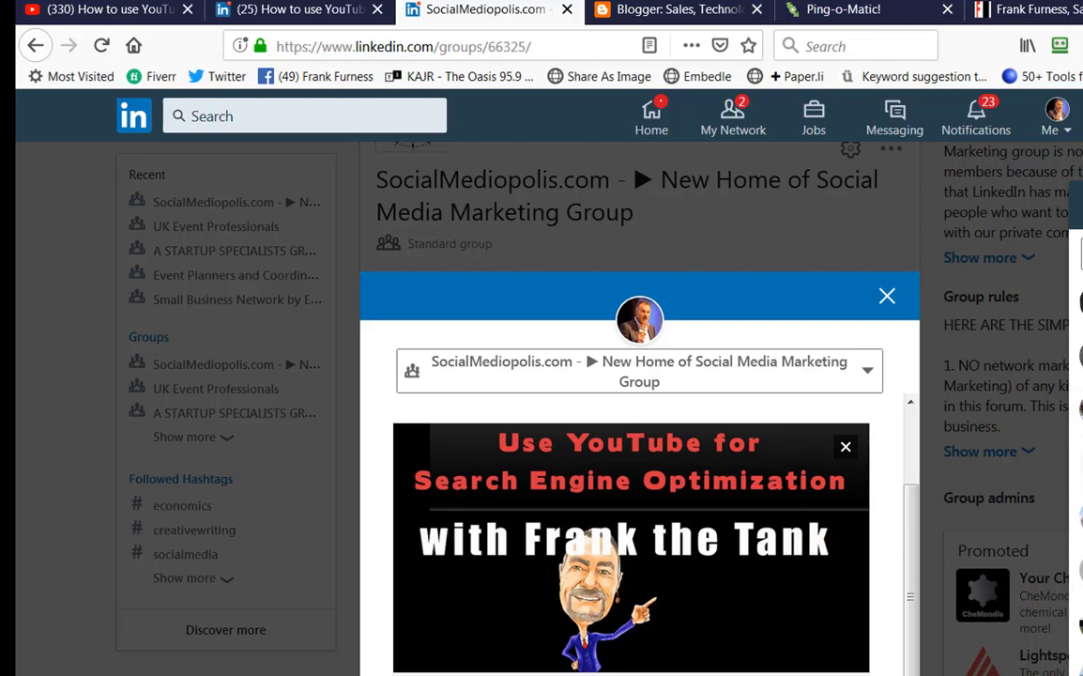
pyautogui.scroll(-3, 638, 488)
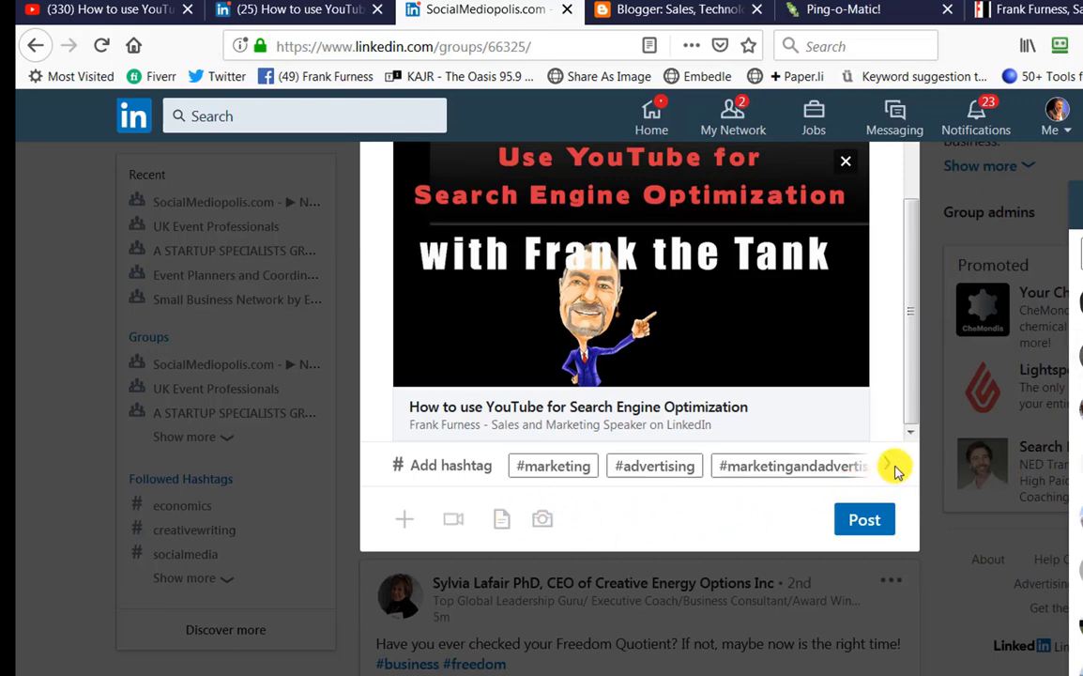
pyautogui.click(882, 519)
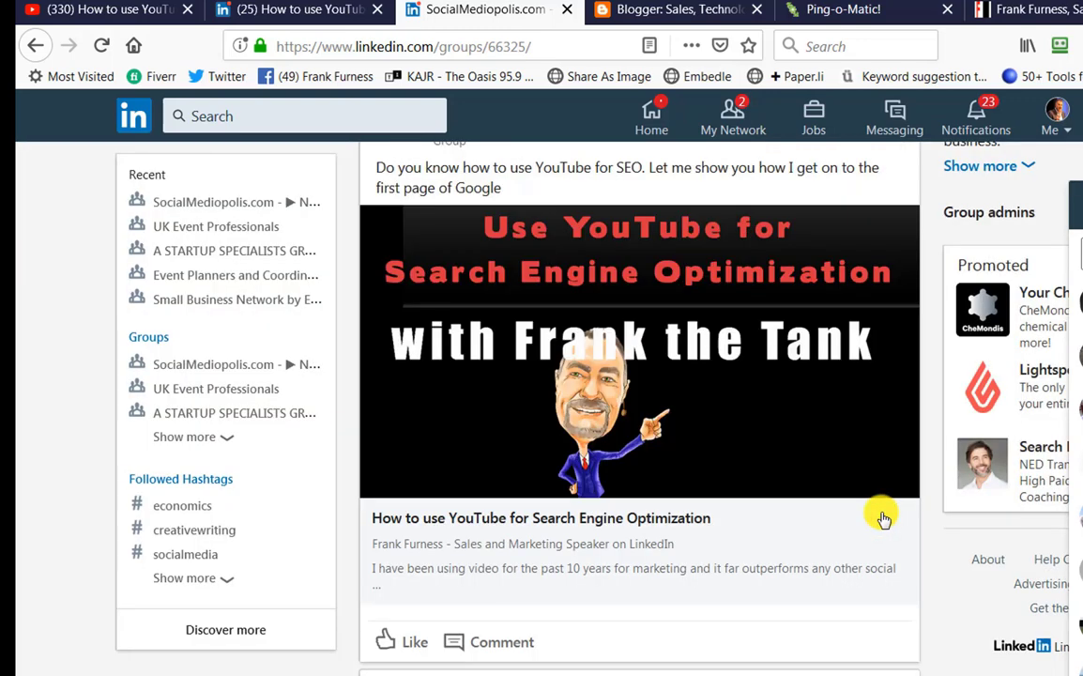
pyautogui.scroll(2, 792, 516)
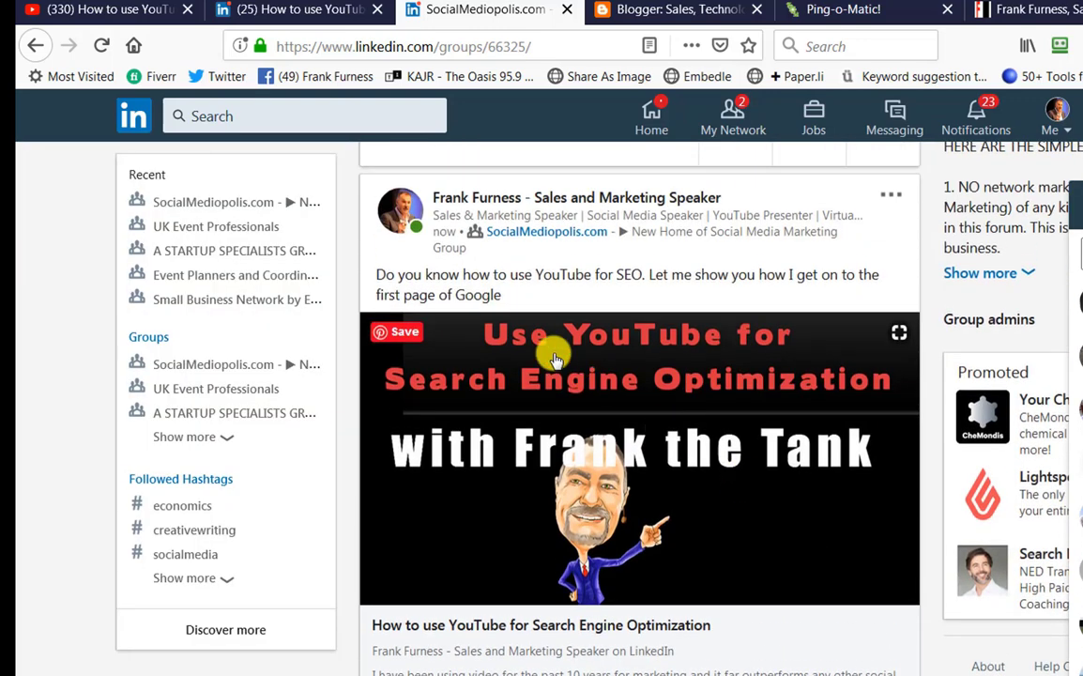
# Step: From the published article's sharing options, open the LinkedIn groups list and open "Small Business Network by Entrepreneurs HQ" in a new tab
pyautogui.click(328, 18)
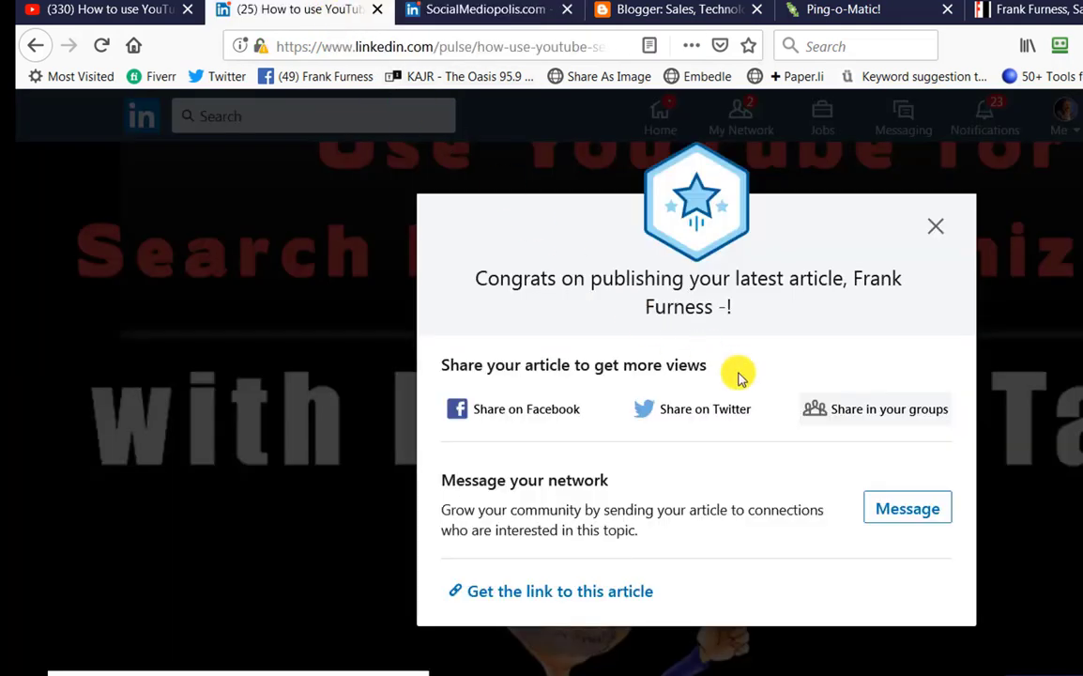
pyautogui.click(824, 416)
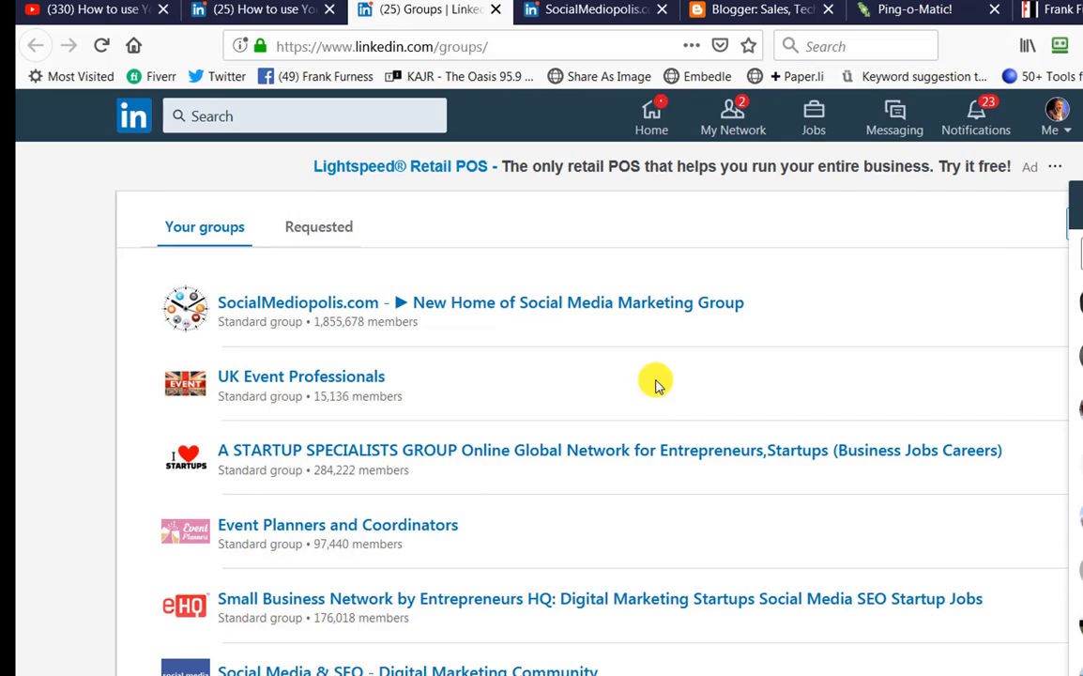
pyautogui.scroll(-2, 657, 387)
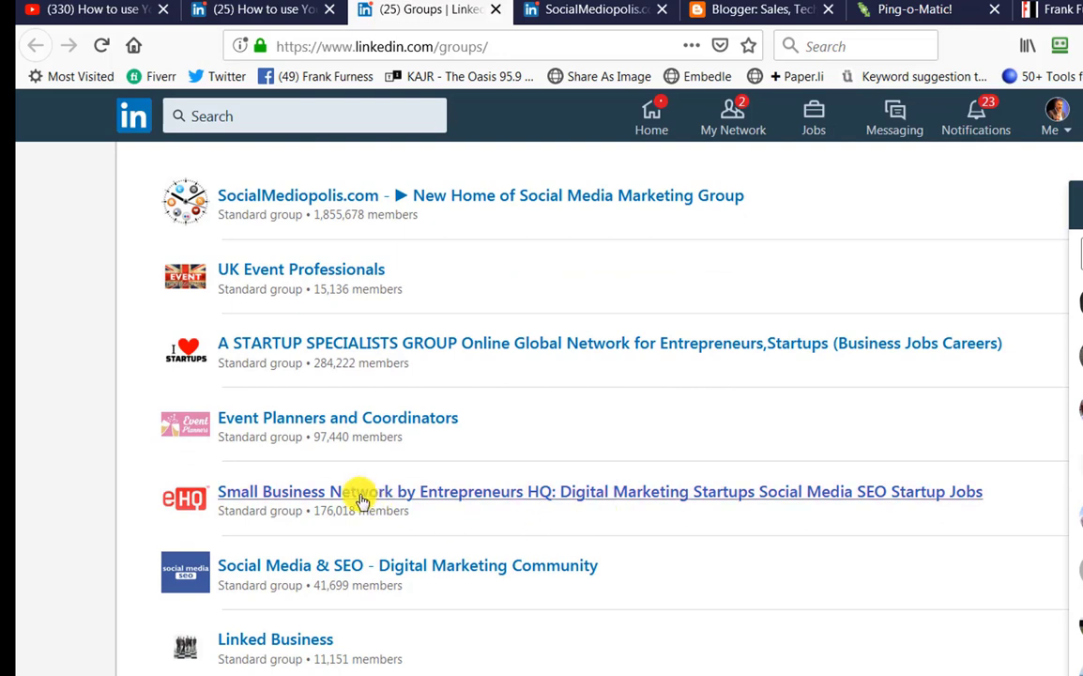
pyautogui.rightClick(467, 504)
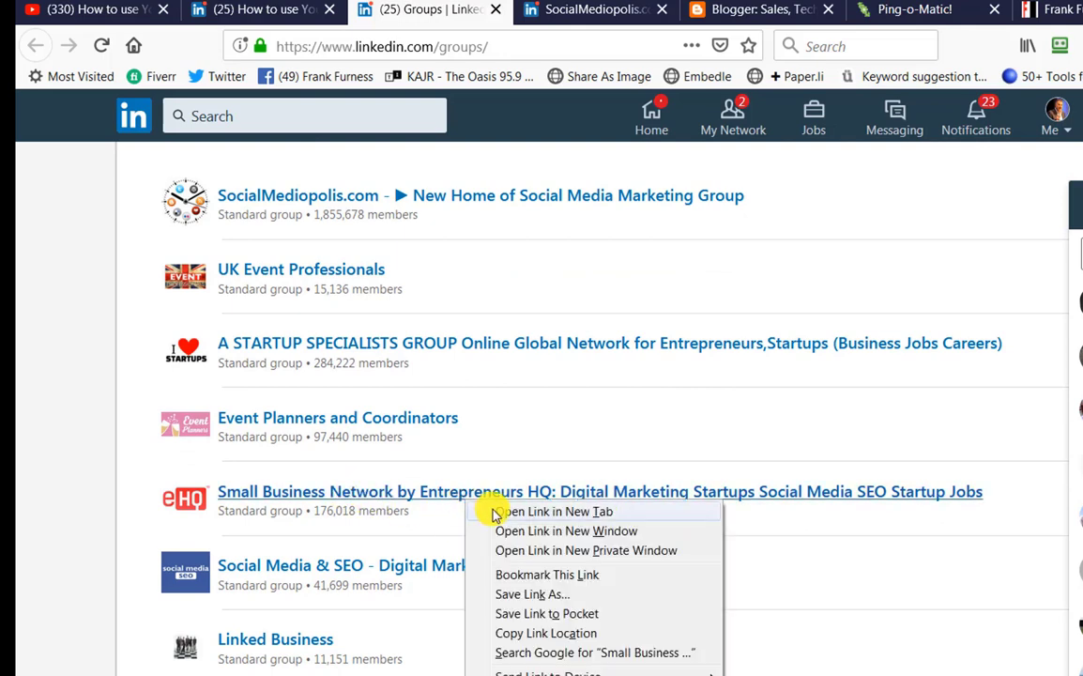
pyautogui.click(553, 512)
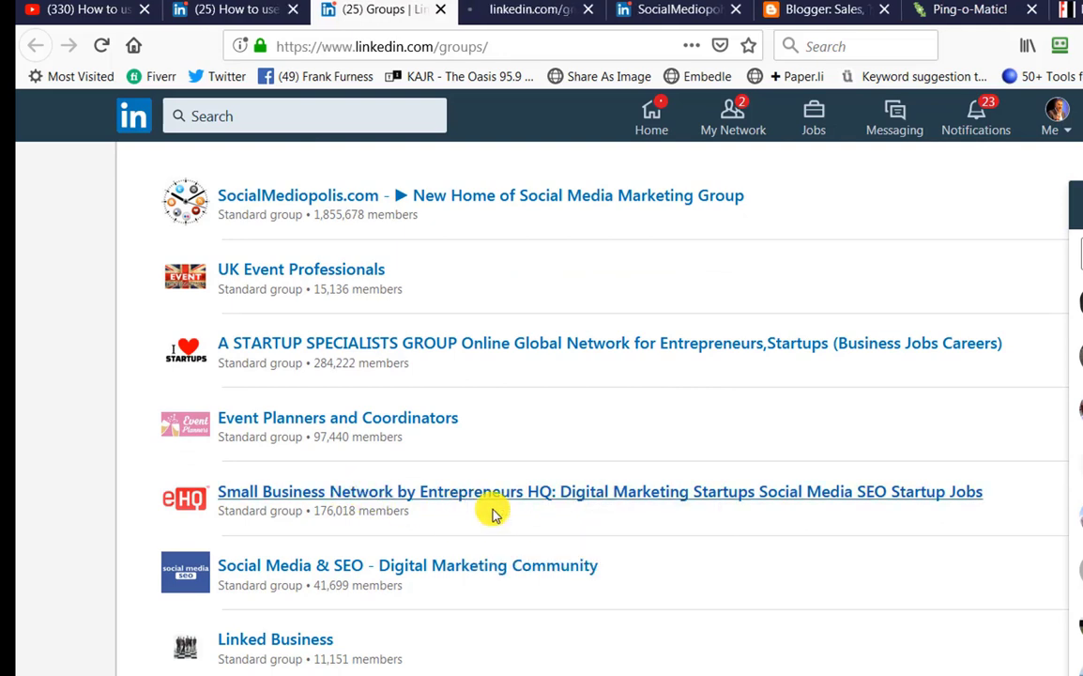
pyautogui.click(541, 14)
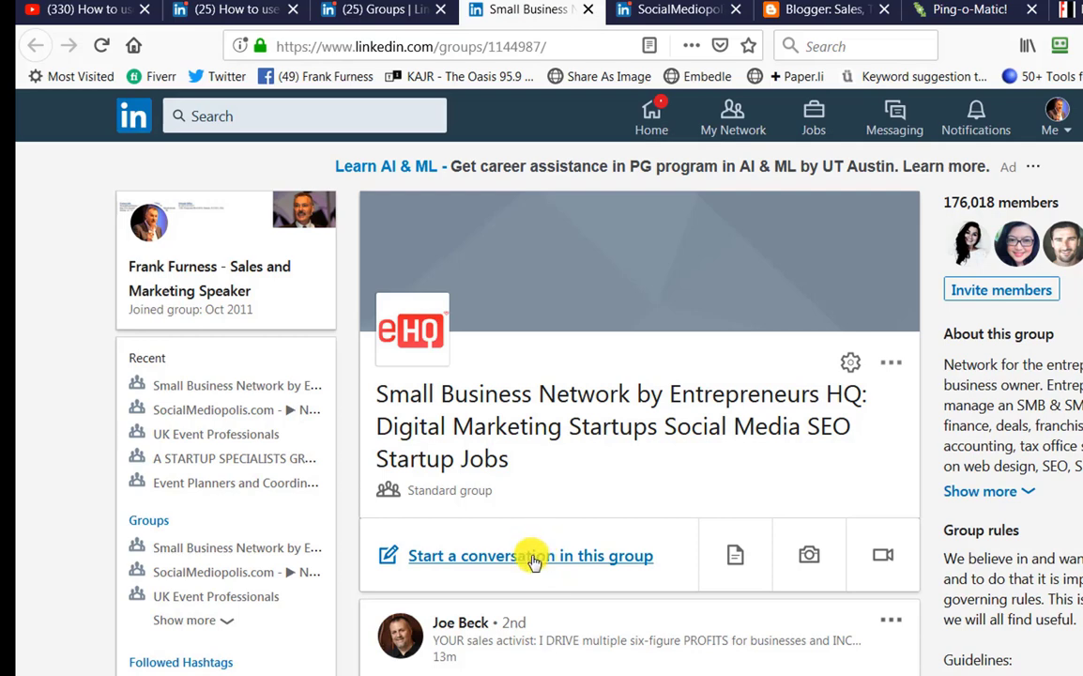
# Step: Start a conversation in the Small Business Network by Entrepreneurs HQ group and paste in the copied caption with the article link
pyautogui.click(531, 557)
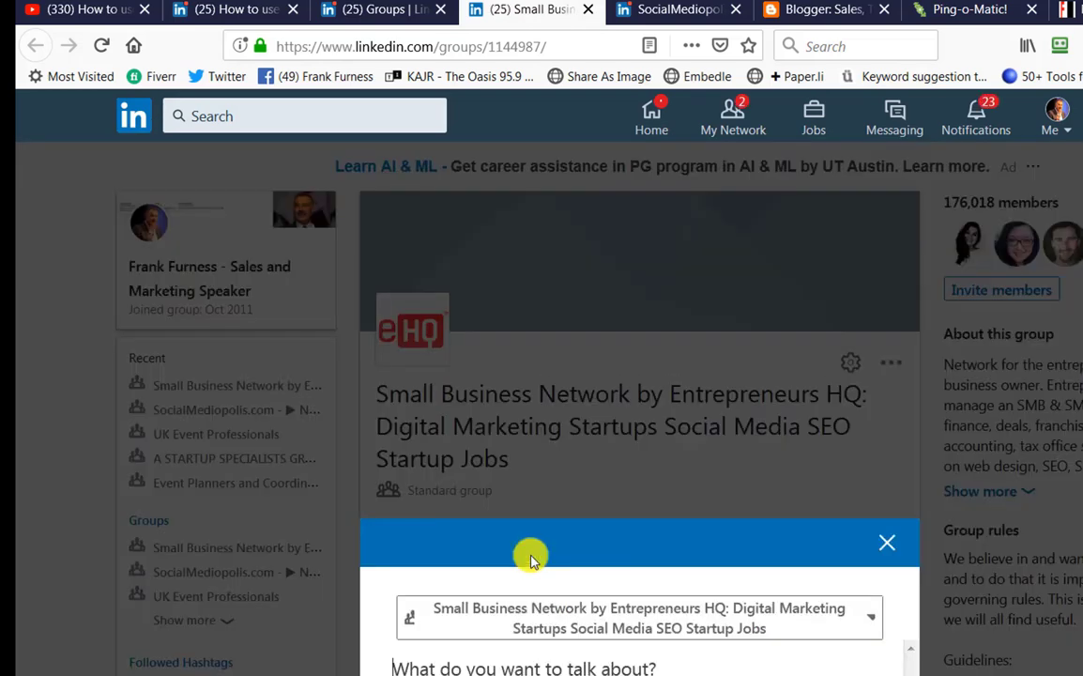
pyautogui.rightClick(469, 668)
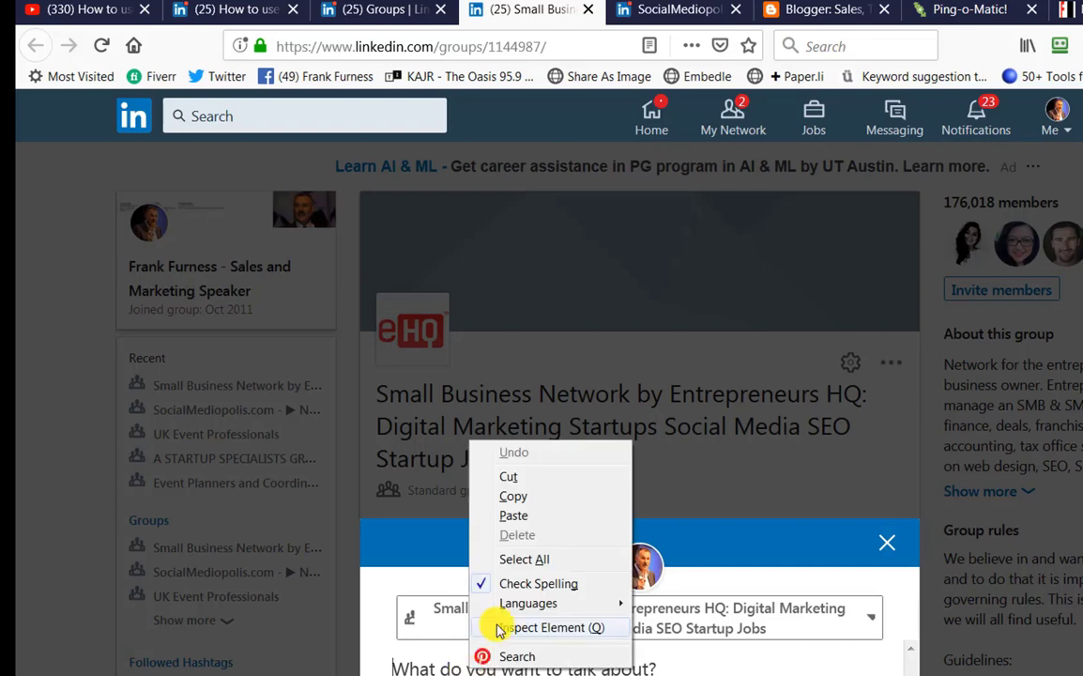
pyautogui.click(522, 516)
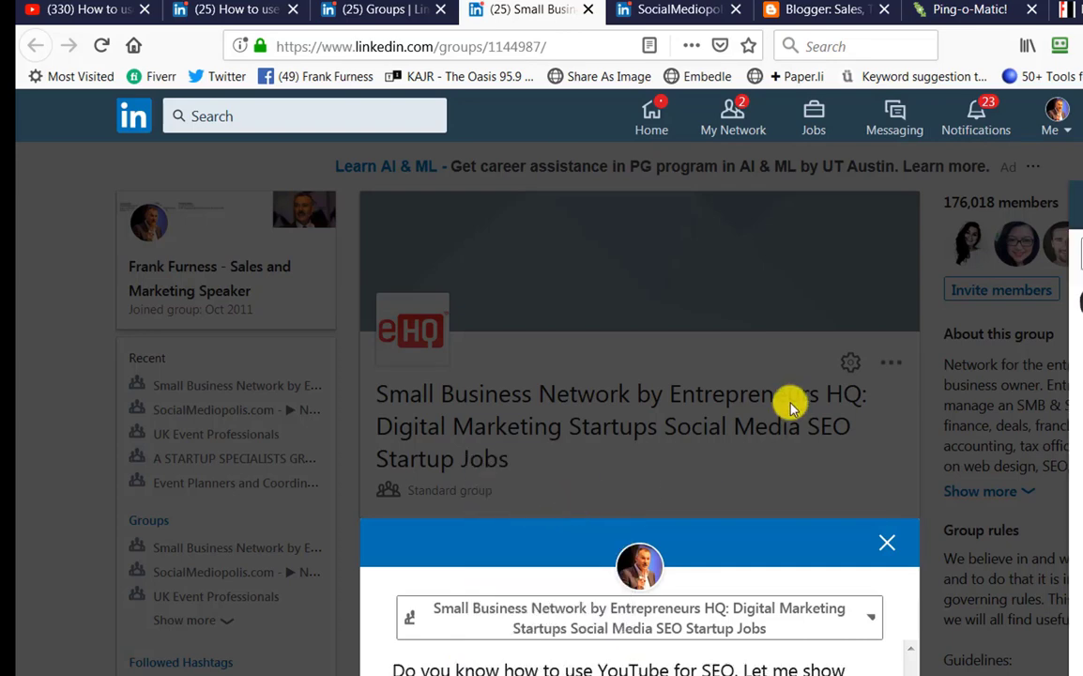
pyautogui.scroll(-3, 784, 421)
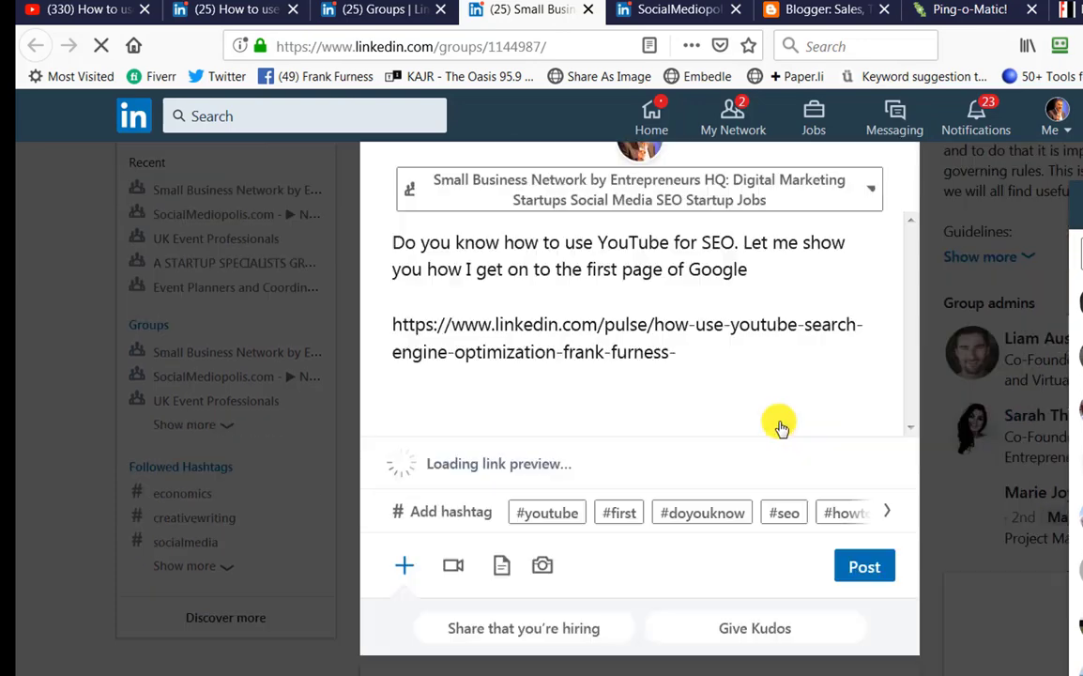
# Step: Remove the link text from the Small Business Network post, keeping the caption and preview, and publish it in the group
pyautogui.scroll(1, 664, 422)
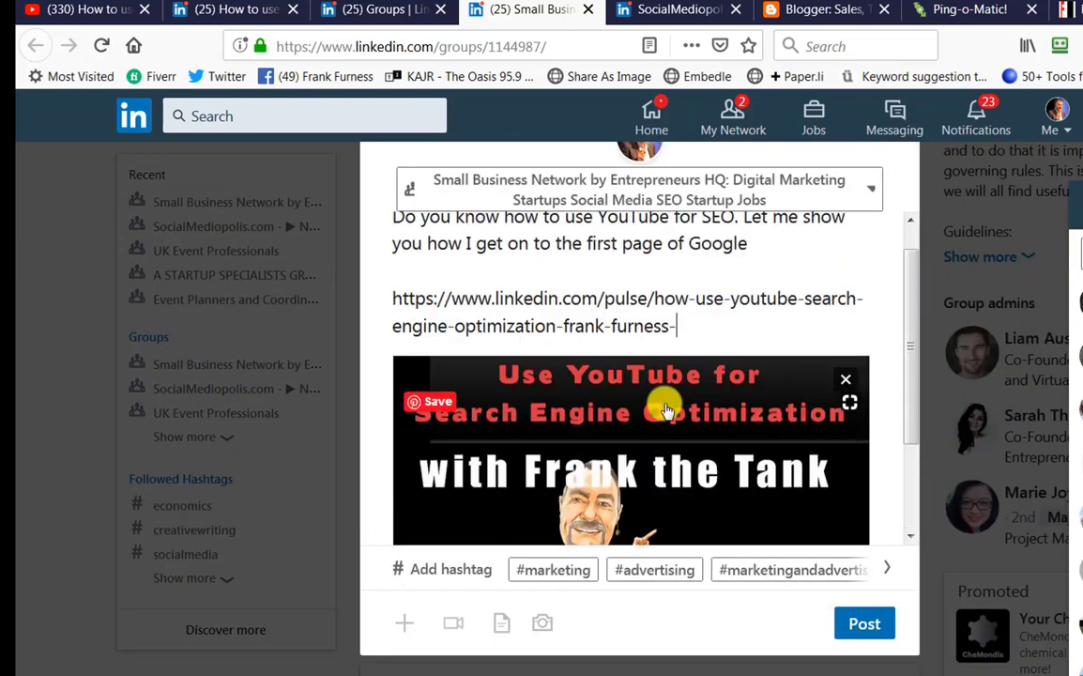
pyautogui.scroll(1, 664, 411)
pyautogui.moveTo(682, 346); pyautogui.dragTo(377, 321)
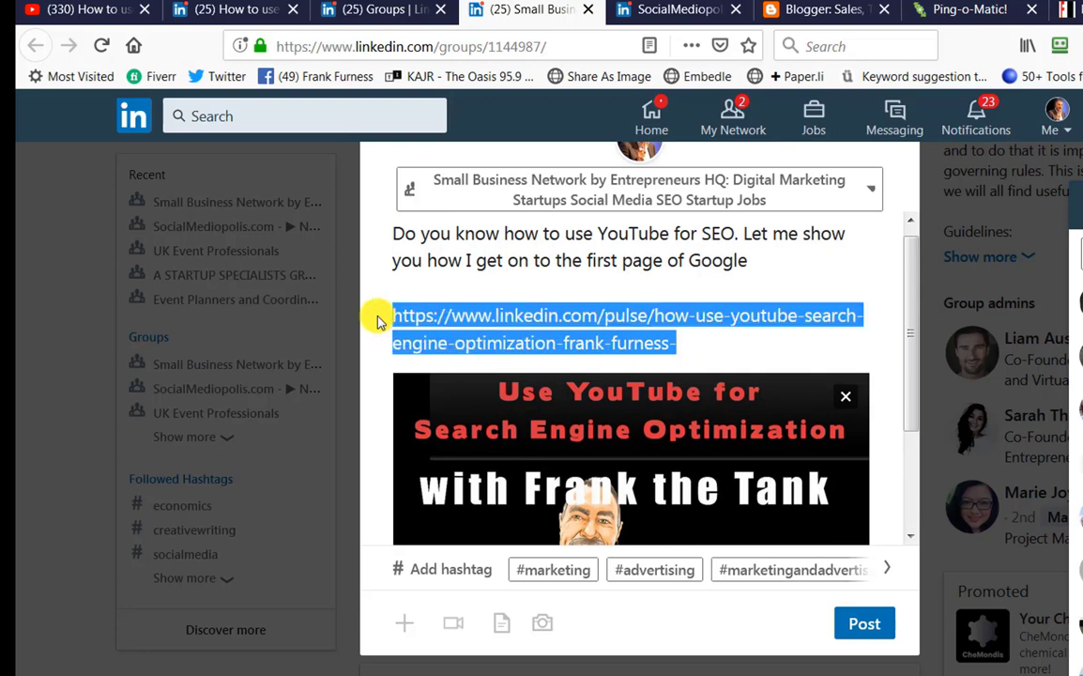
pyautogui.press('BackSpace')
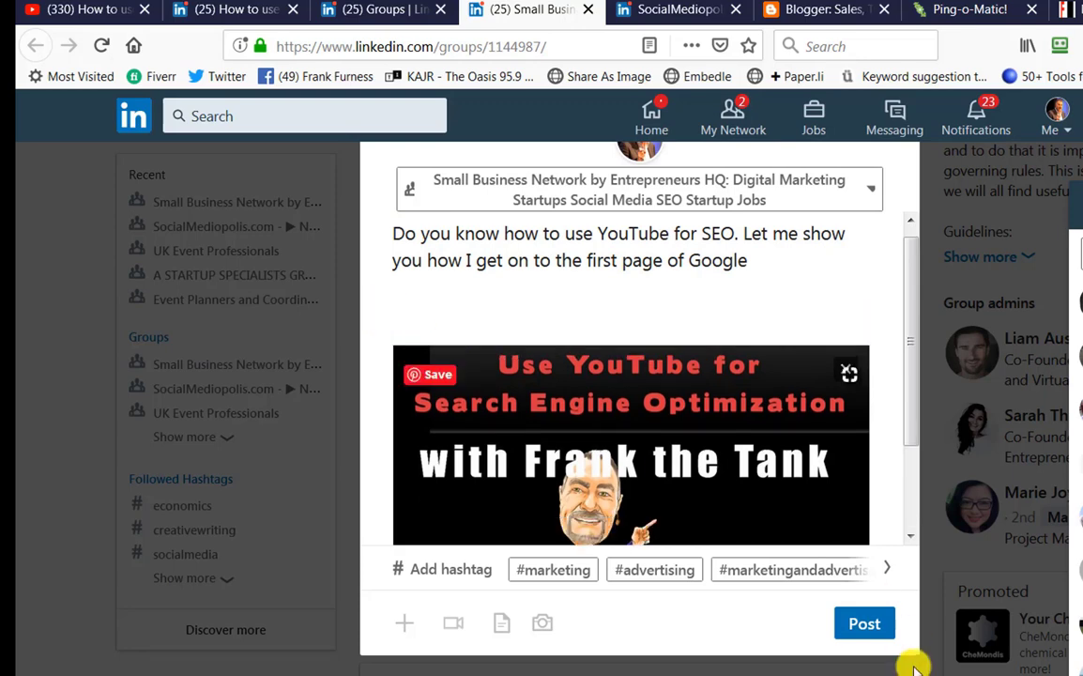
pyautogui.click(875, 619)
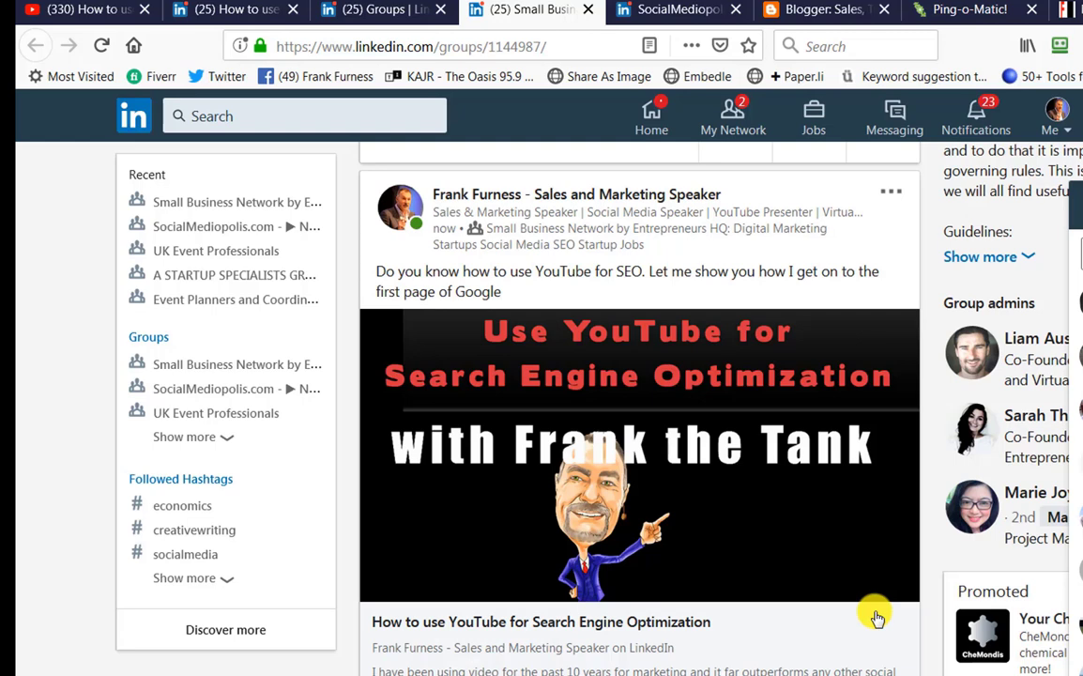
pyautogui.scroll(-2, 877, 617)
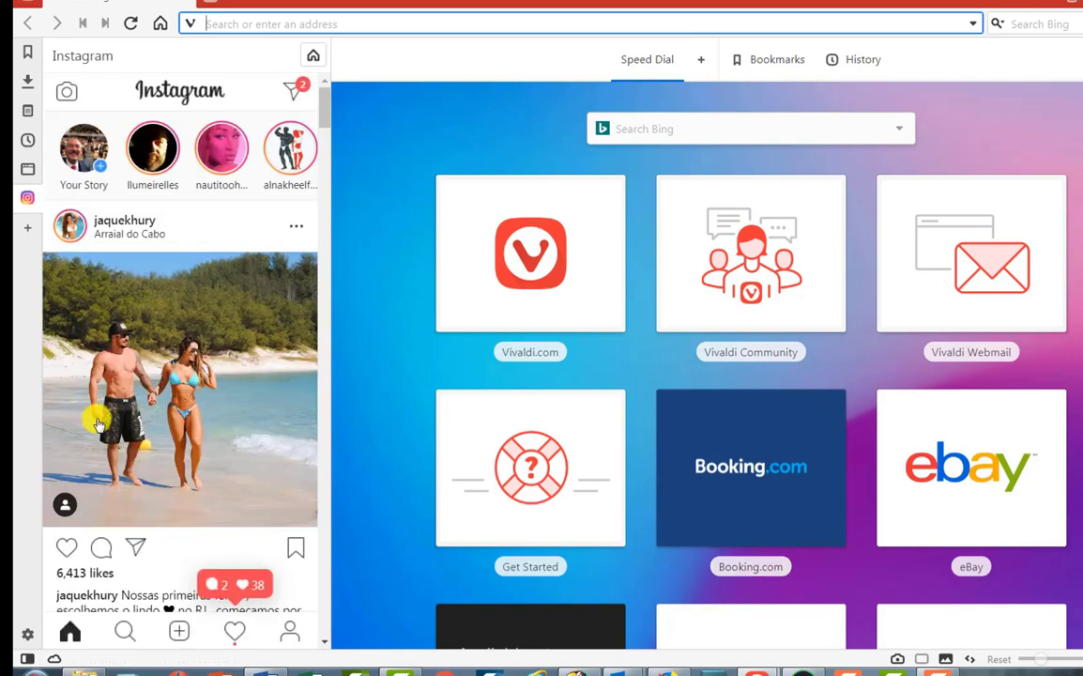
# Step: Switch to Instagram in the Vivaldi browser and start a new photo post with the "YouTube for SEO" image from the Desktop
pyautogui.scroll(-1, 160, 413)
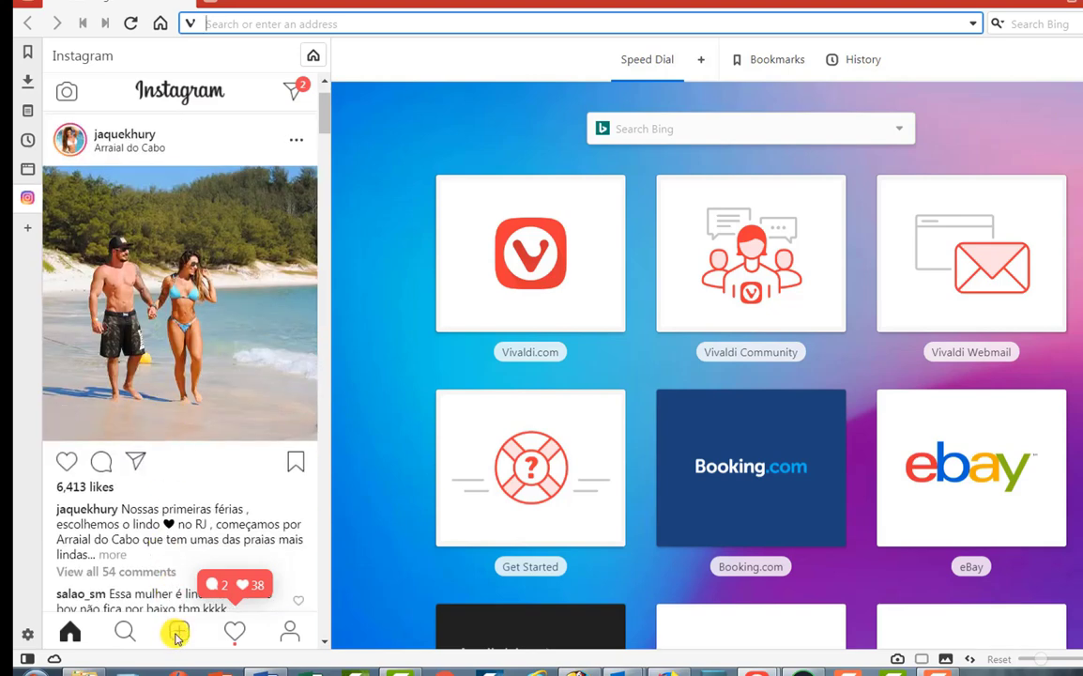
pyautogui.click(177, 634)
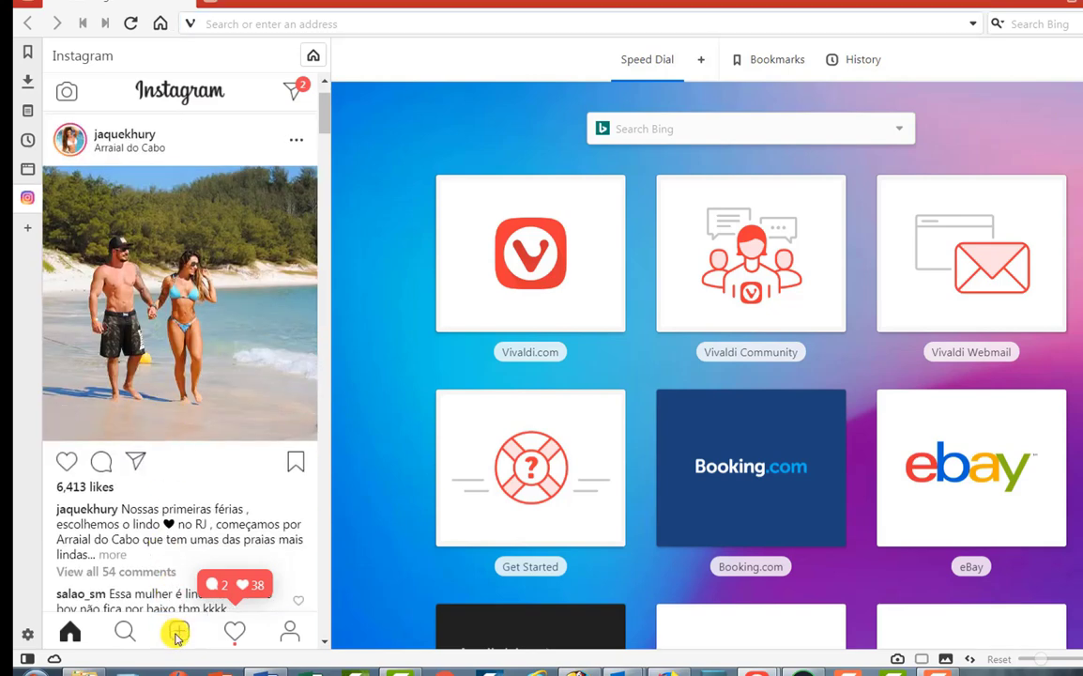
pyautogui.click(178, 634)
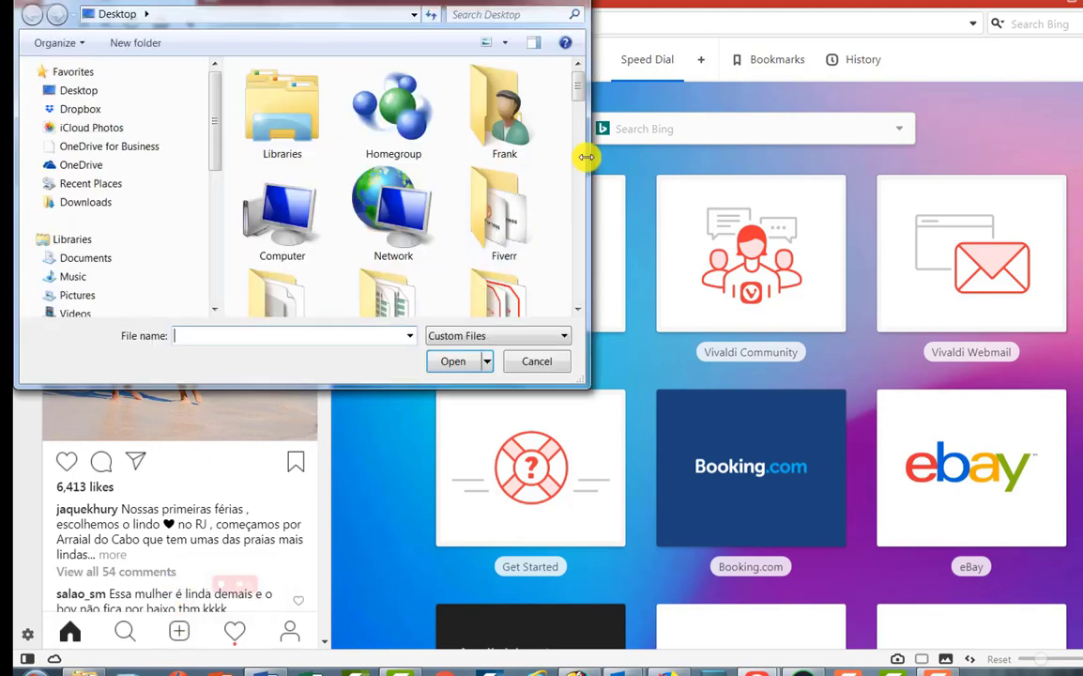
pyautogui.moveTo(575, 92); pyautogui.dragTo(568, 303)
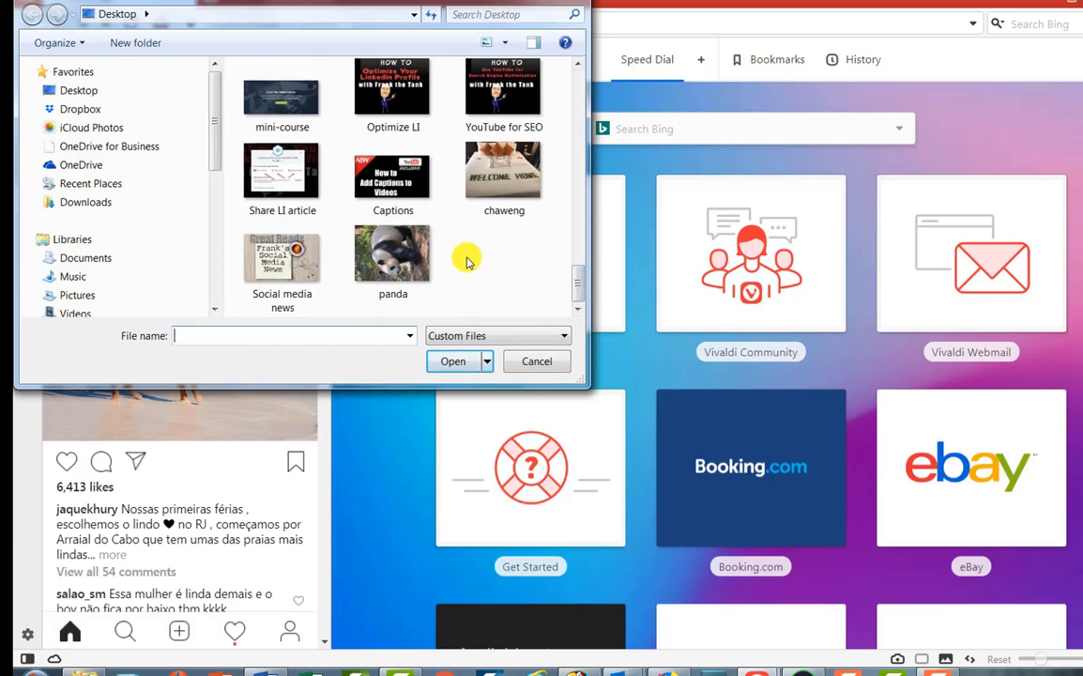
pyautogui.doubleClick(512, 87)
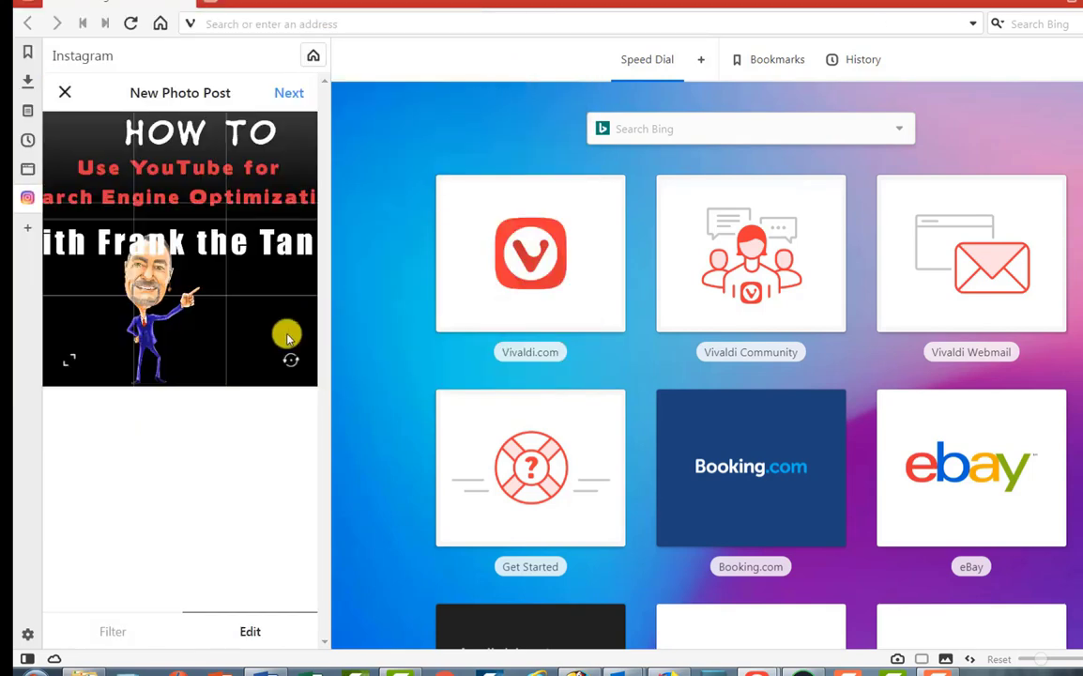
# Step: Continue to the Instagram post's details, paste the copied text with the article link as the caption, and share the post
pyautogui.rightClick(93, 416)
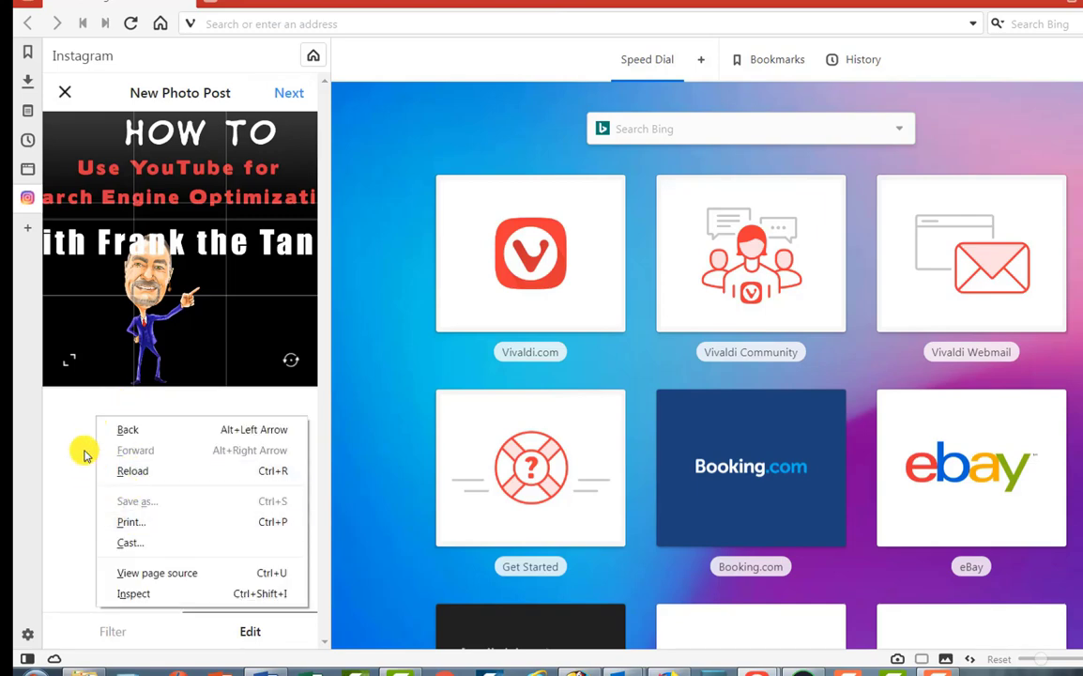
pyautogui.rightClick(84, 441)
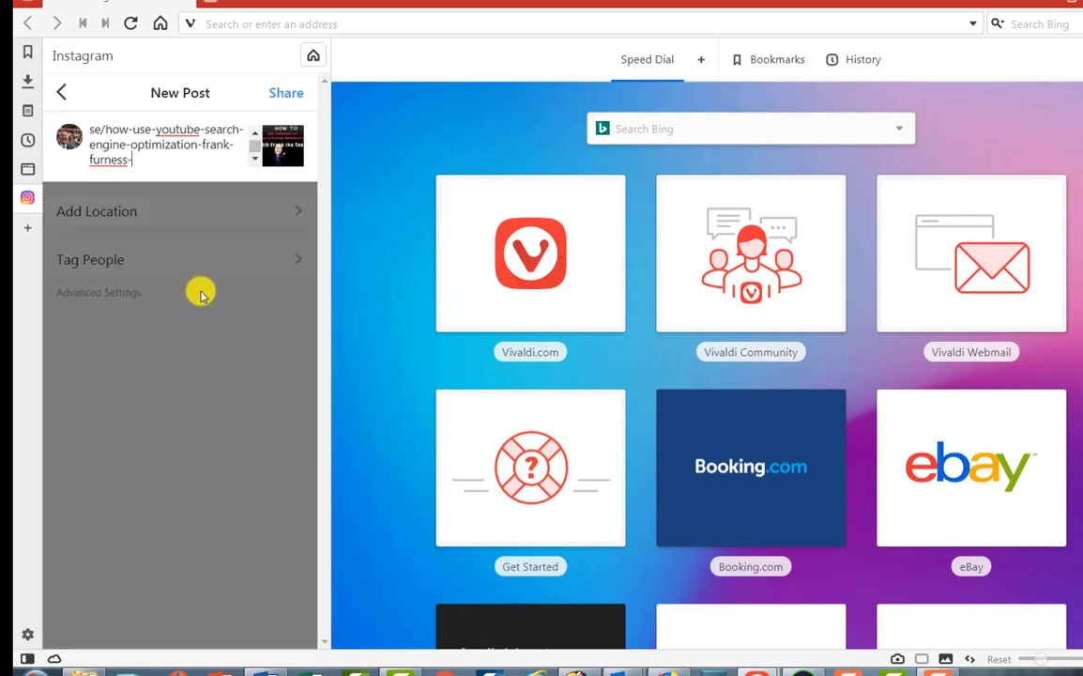
pyautogui.click(287, 93)
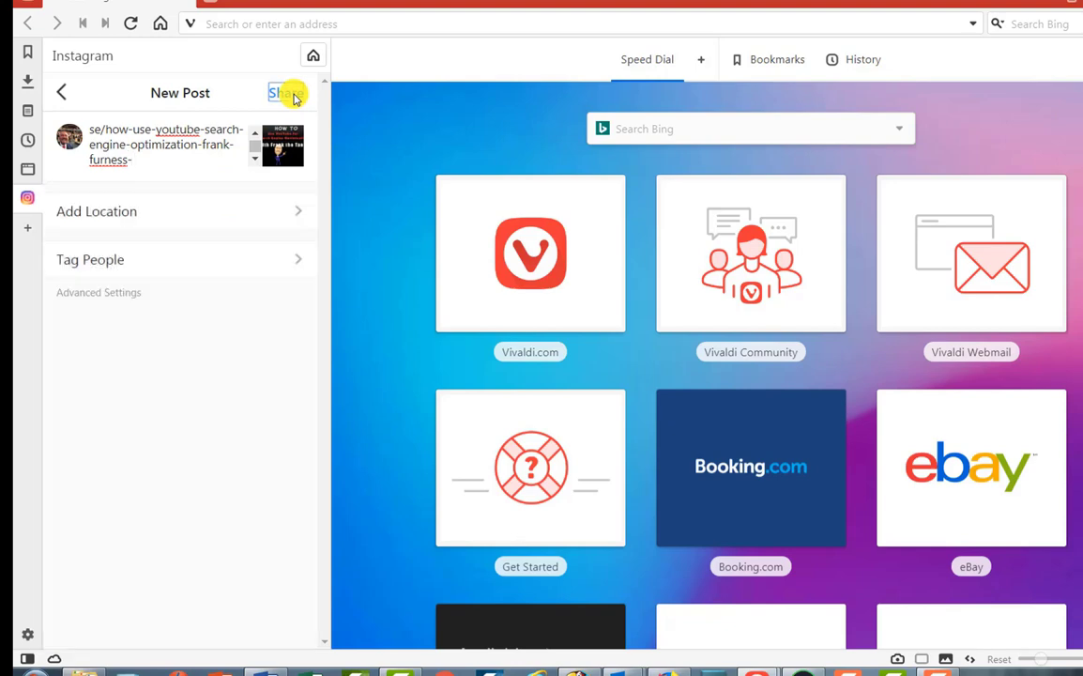